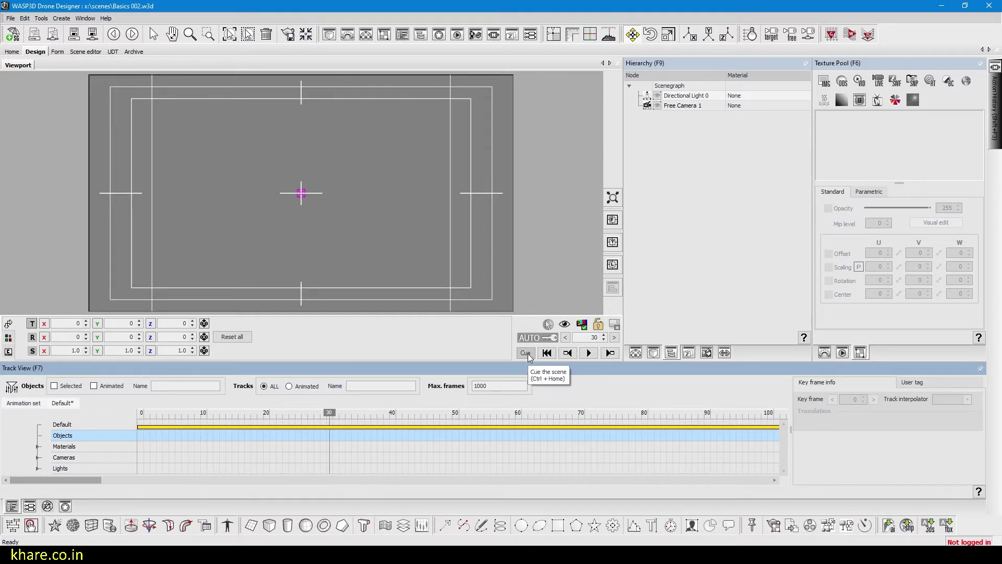
Add a 3D text object to the scene and set its inner text to "Hello World This is A Text"
click(303, 243)
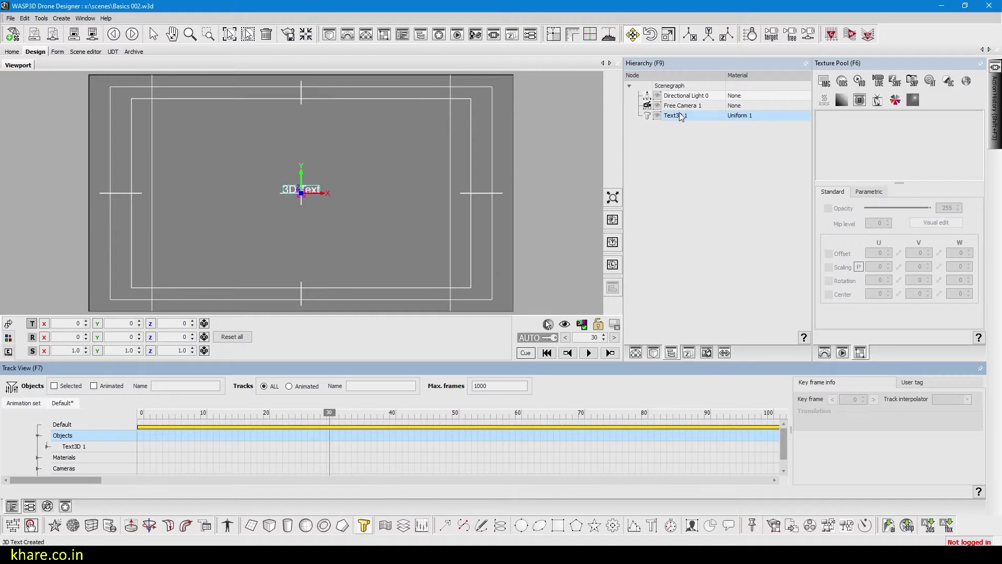
double_click(672, 117)
click(917, 144)
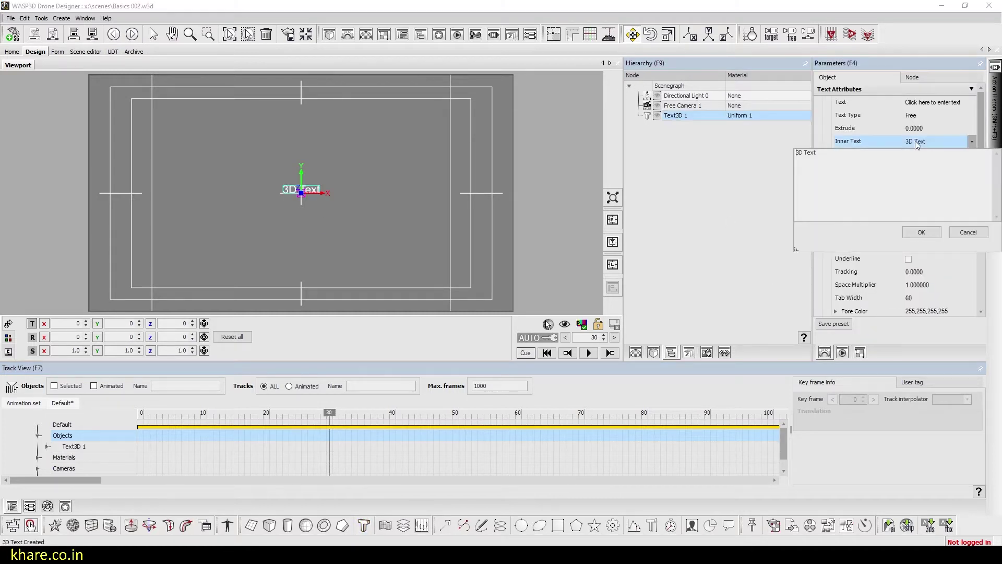
text(Hello World This is A)
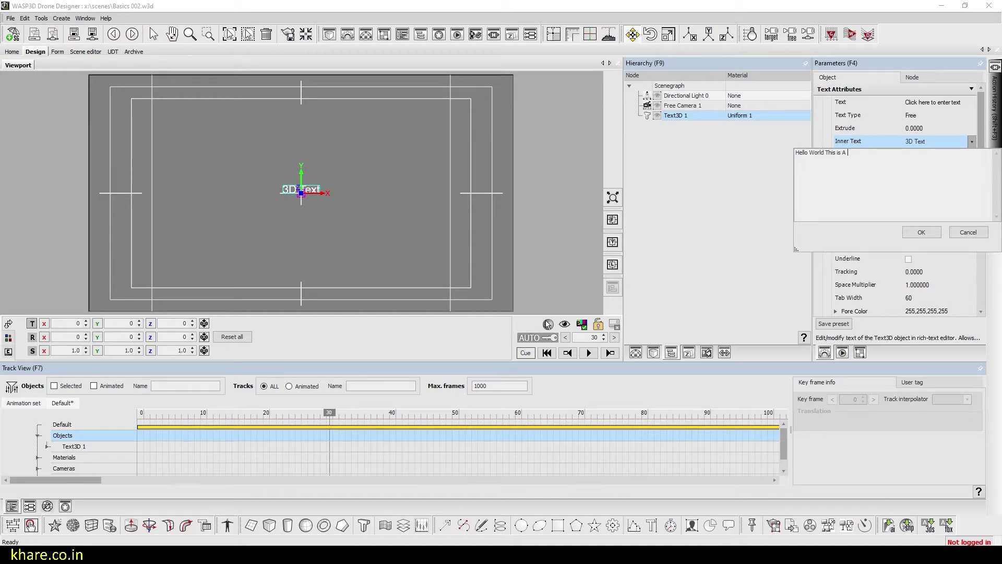
click(918, 232)
Enlarge the text by setting its font size to 55
click(919, 215)
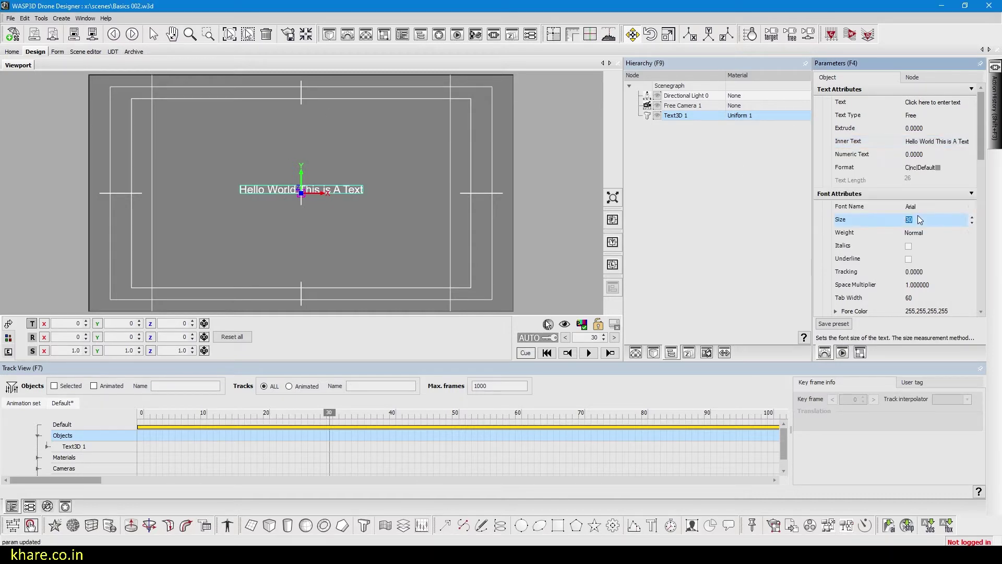
text(45)
key(Return)
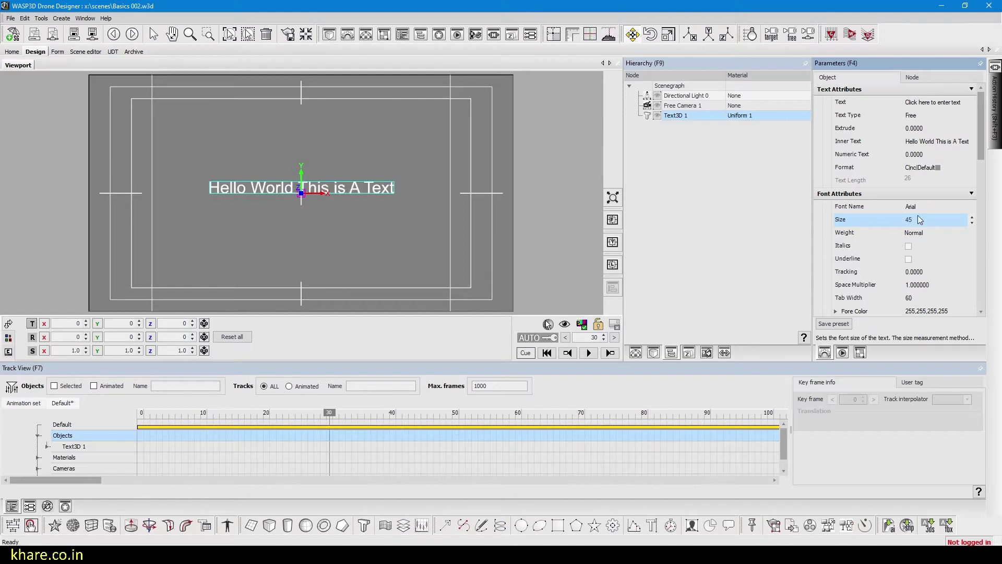
text(50)
key(Return)
text(55)
key(Return)
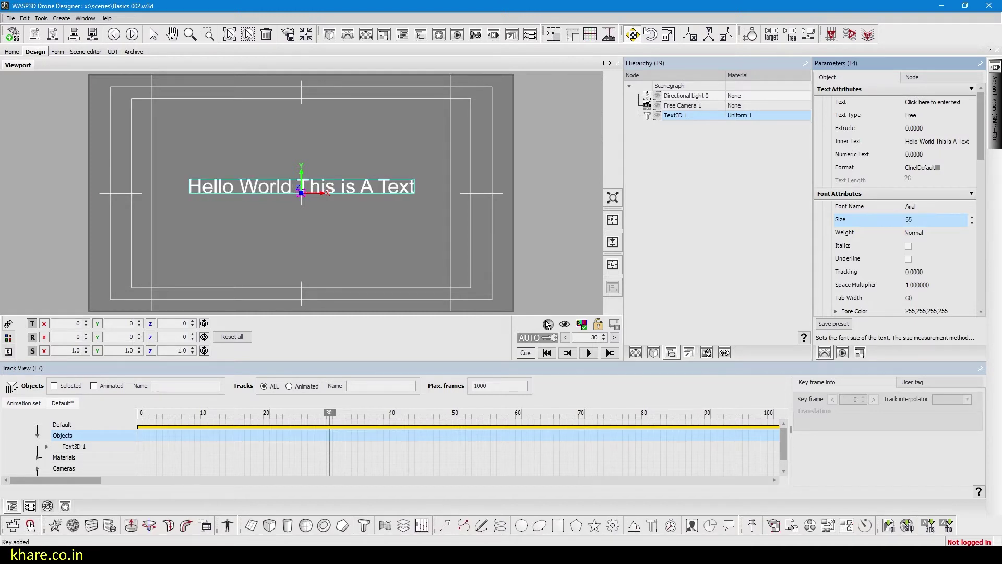
Rename the 3D text object in the hierarchy as DataText 1
click(690, 114)
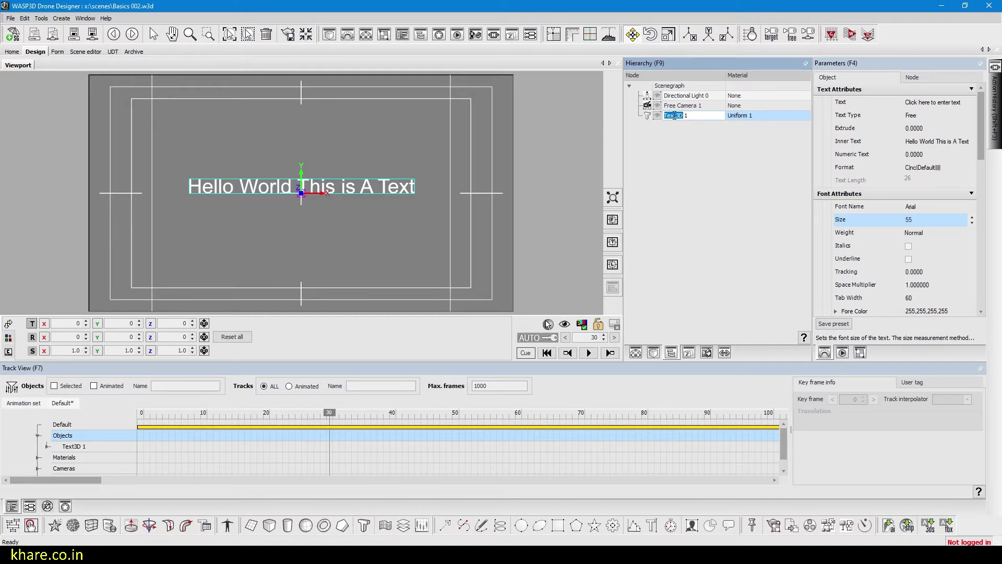
key(BackSpace)
key(Return)
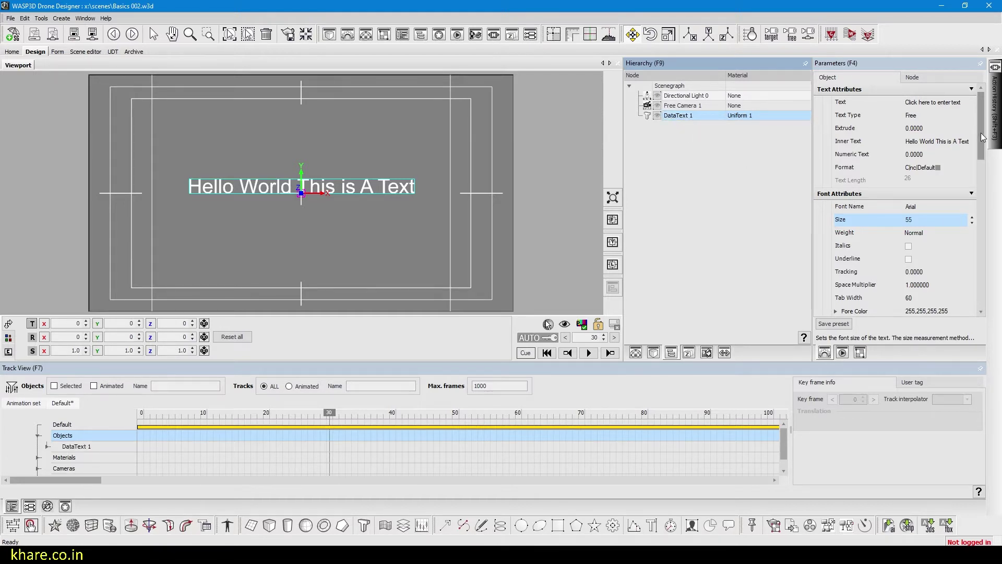
Enable auto keying and key the text's visibility off at frame 0 and on at frame 15
mouse_move(986, 139)
mouse_down()
mouse_move(990, 213)
mouse_move(986, 145)
mouse_up()
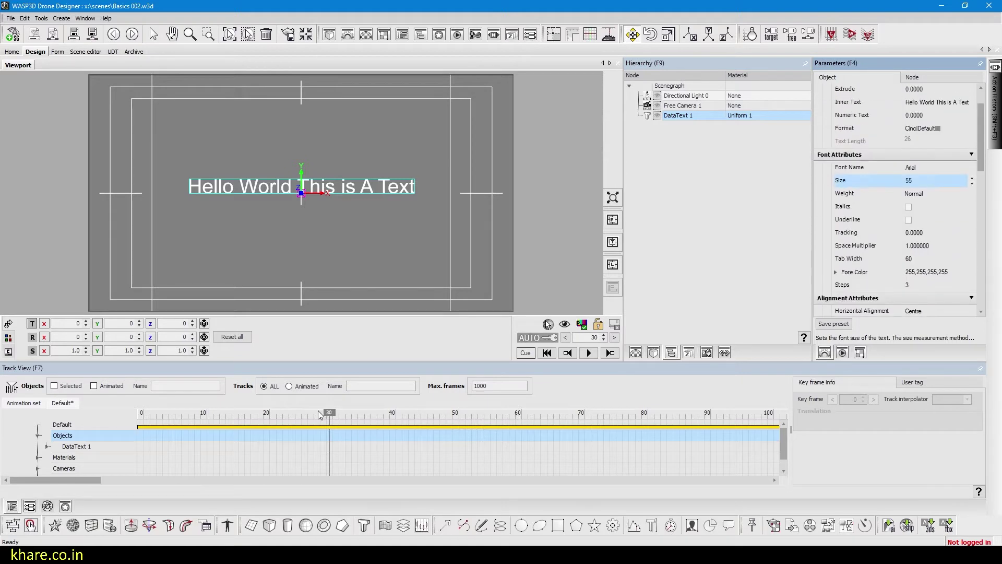
drag(327, 412, 202, 418)
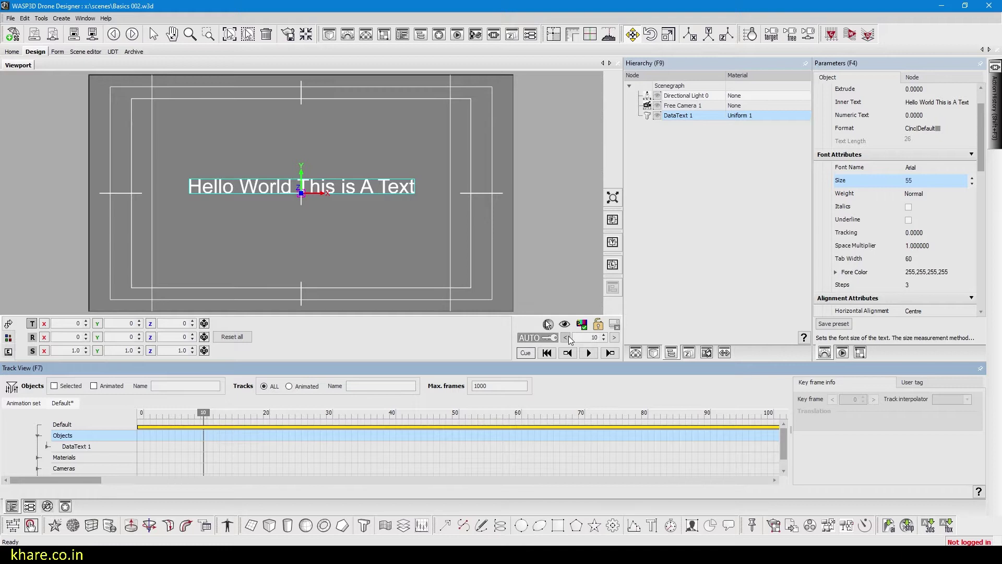
click(539, 339)
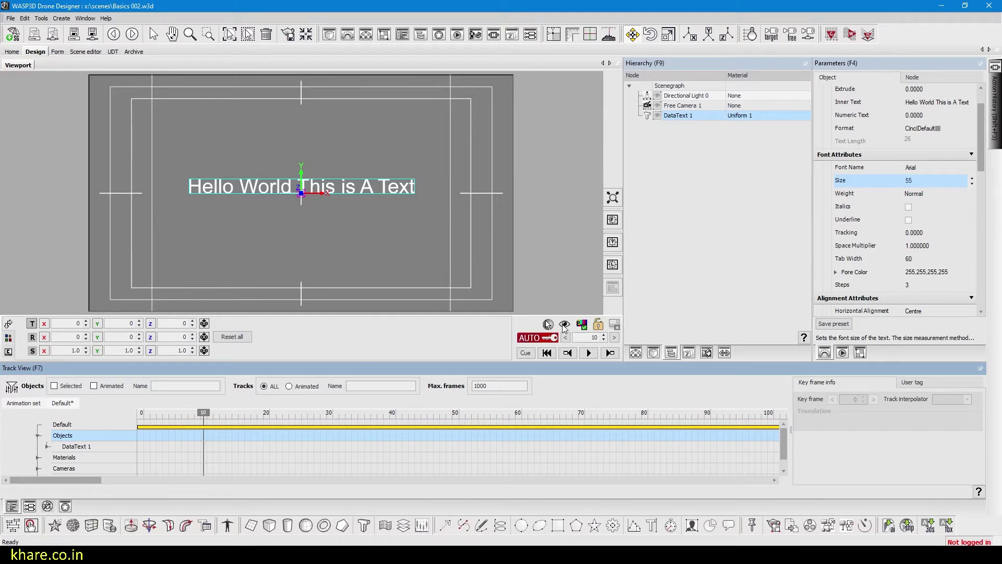
click(140, 415)
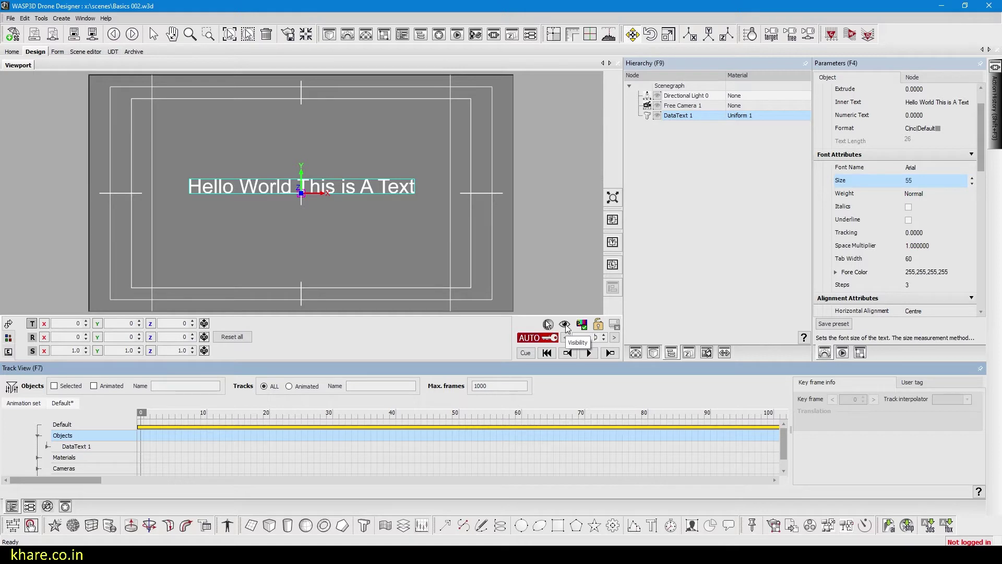
click(565, 325)
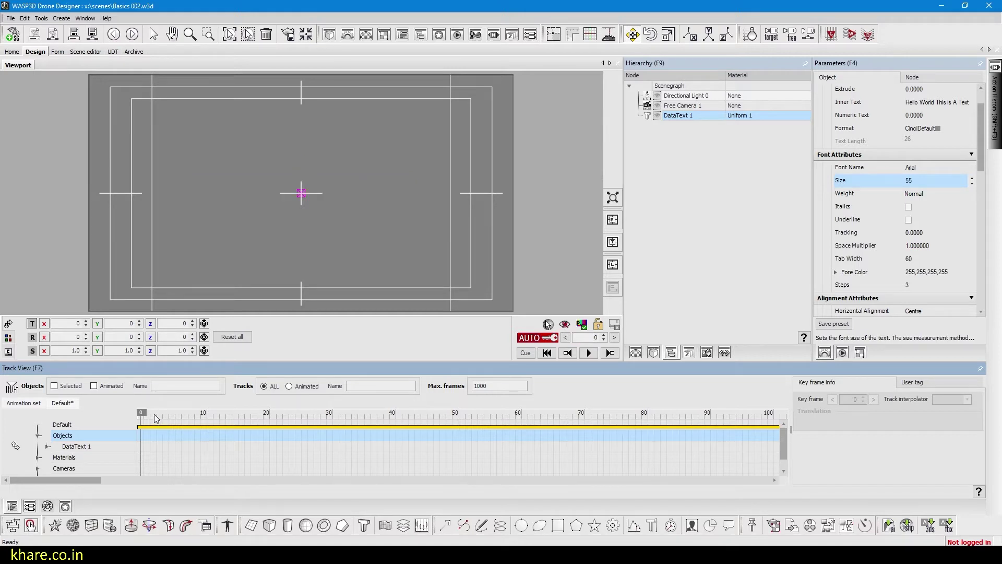
click(233, 412)
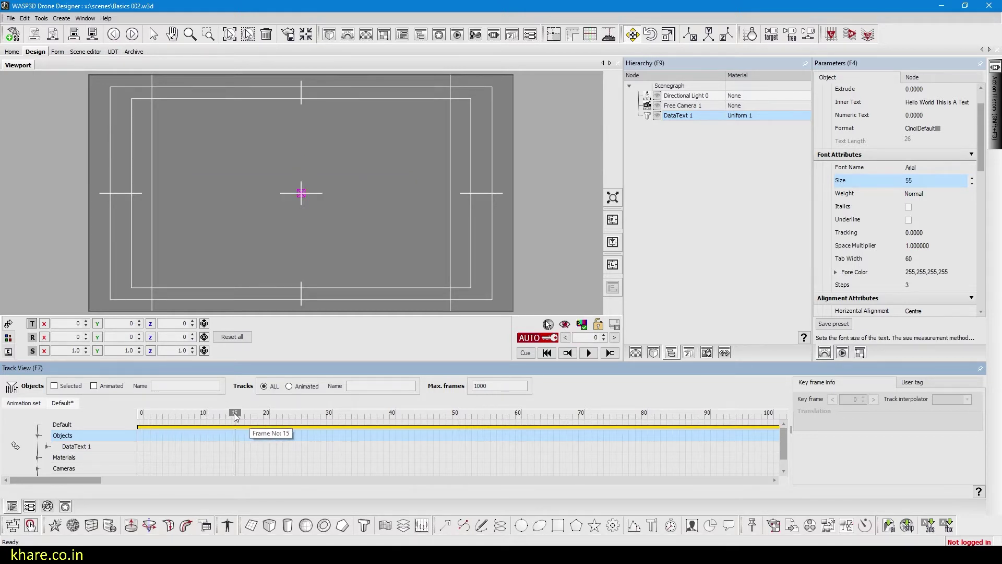
click(565, 324)
Expand DataText 1's transform tracks to examine the visibility keys and play the animation from frame 0
drag(239, 416, 92, 442)
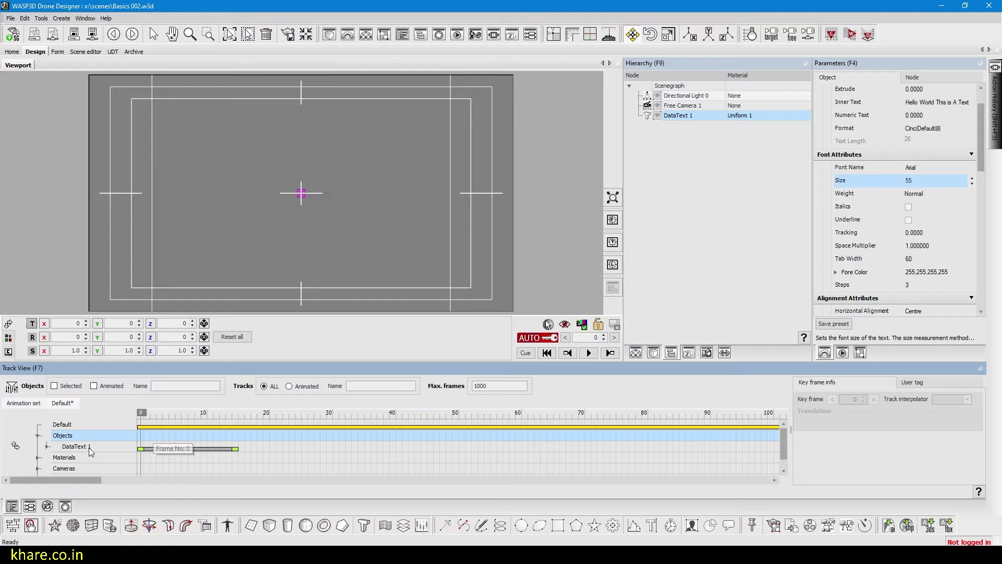
double_click(89, 446)
double_click(86, 457)
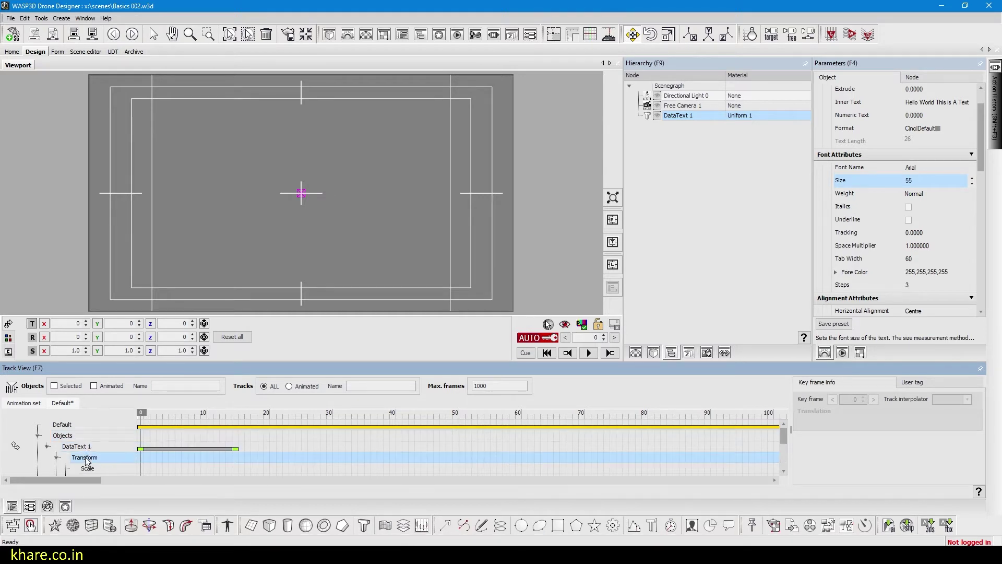
scroll(787, 439, down, 4)
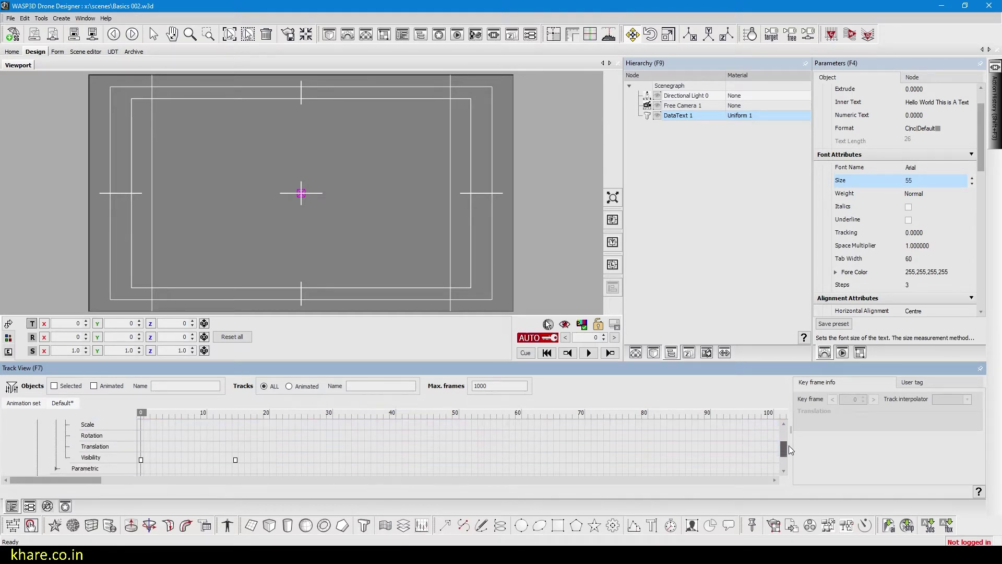
drag(791, 448, 792, 450)
click(110, 447)
mouse_move(140, 415)
mouse_down()
mouse_move(168, 413)
mouse_move(140, 420)
mouse_up()
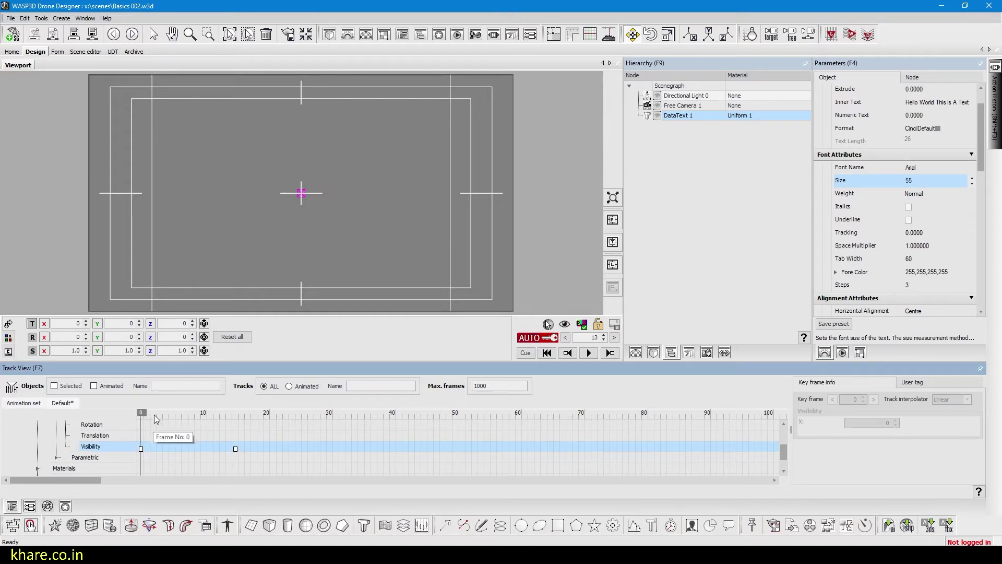
click(590, 354)
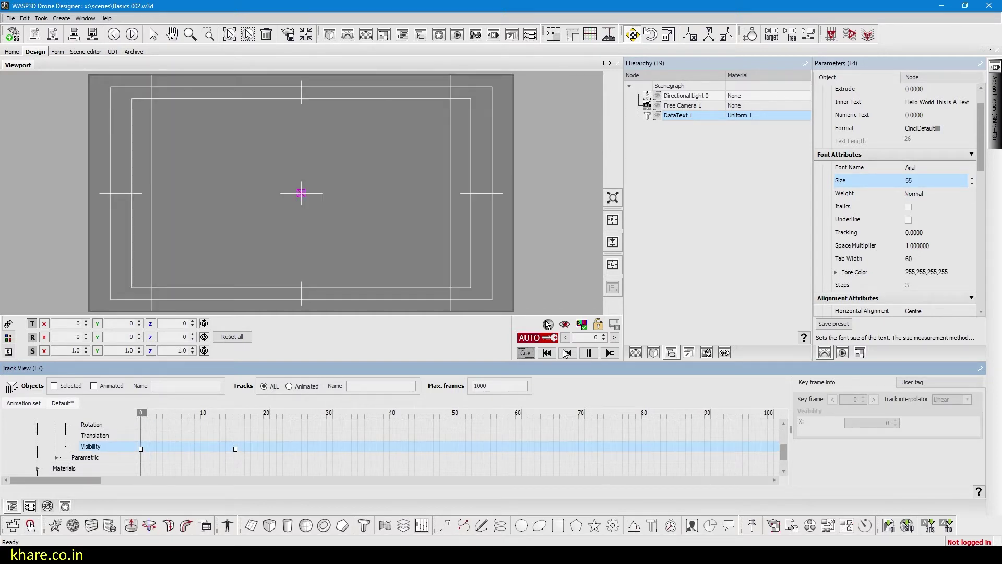
click(589, 354)
Copy the frame 15 visibility key to frame 30 and key the text's visibility off at frame 45
click(327, 413)
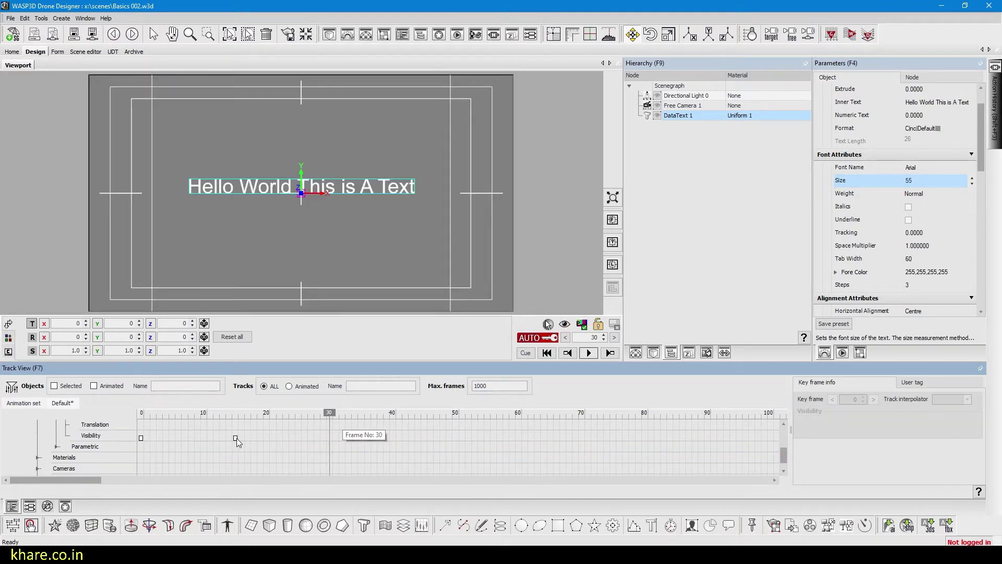
shift+drag(236, 437, 332, 438)
drag(236, 412, 425, 417)
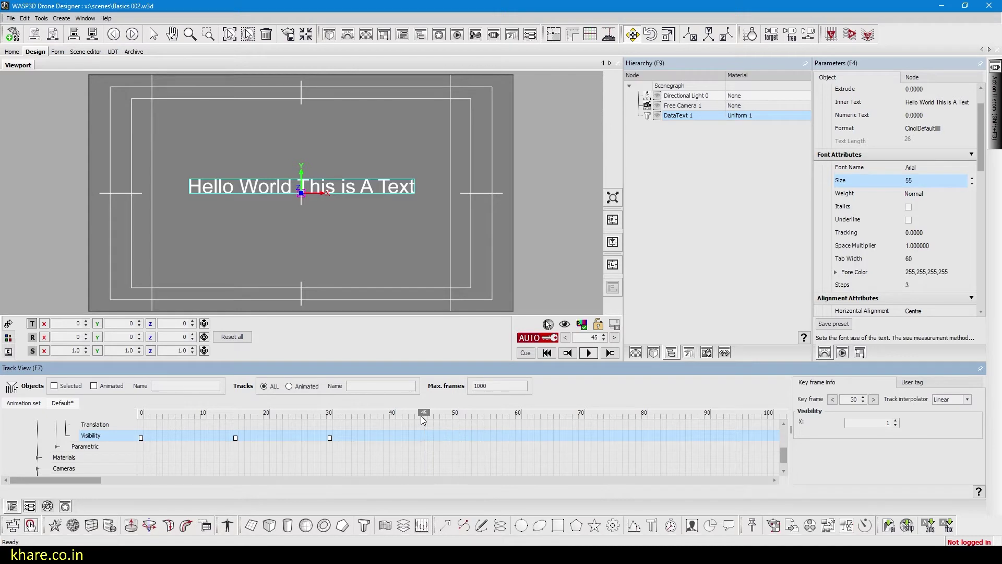
click(565, 325)
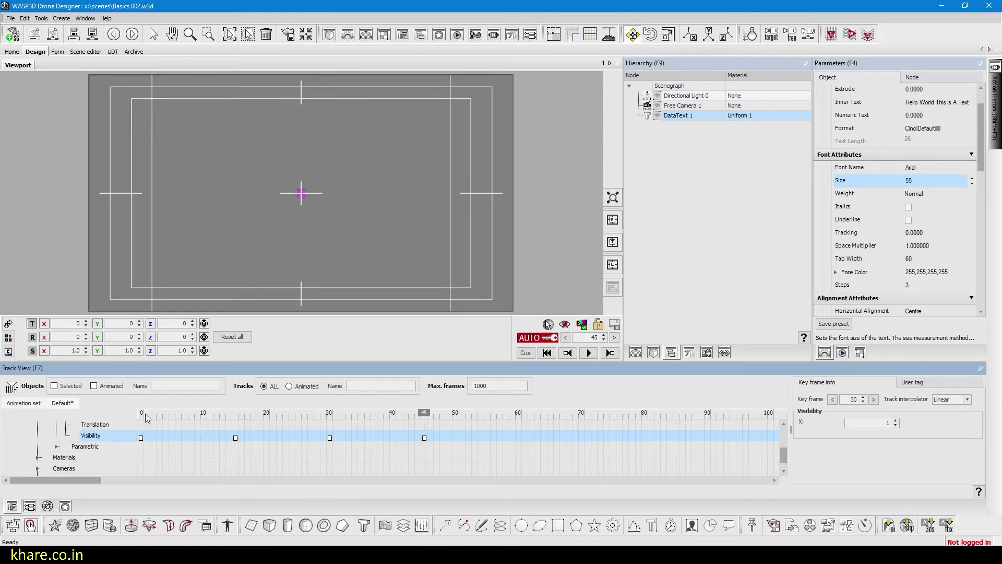
At frame 22, turn off auto keying and move DataText 1 straight up to the upper edge of the safe area
mouse_move(145, 414)
mouse_down()
mouse_move(446, 414)
mouse_move(177, 417)
mouse_move(279, 412)
mouse_up()
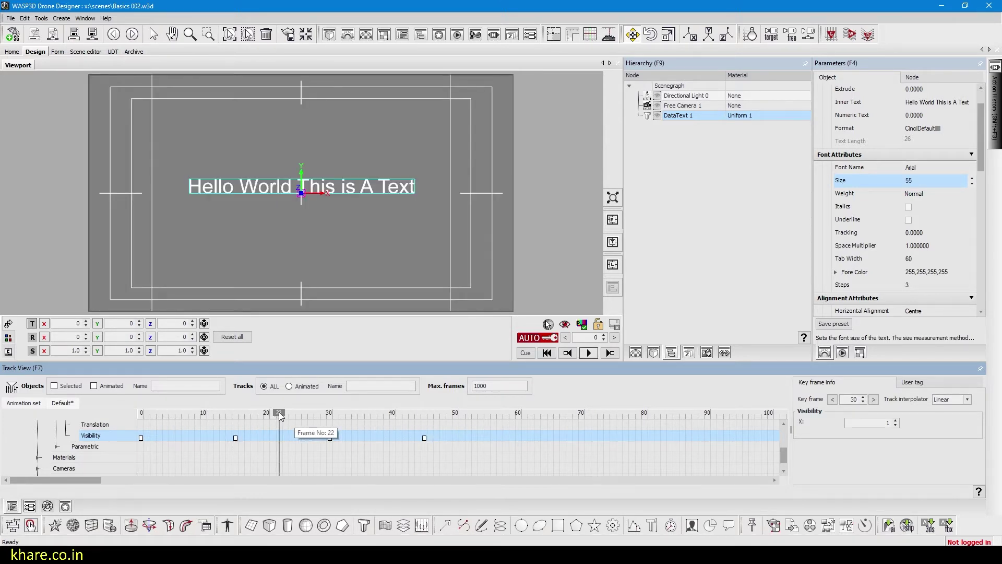
click(689, 115)
click(537, 338)
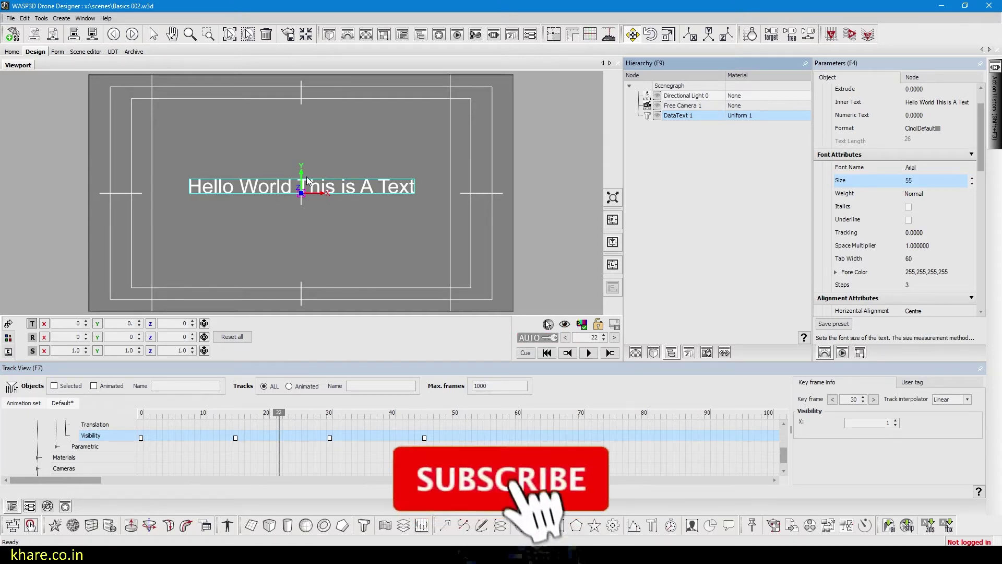
drag(306, 176, 306, 100)
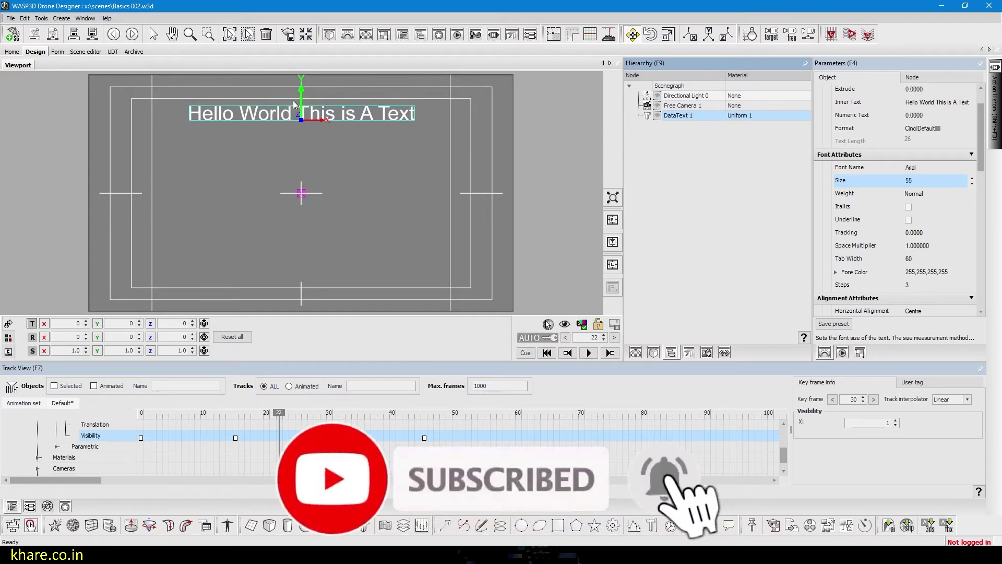
Duplicate DataText 1 with the copy at the centre of the frame, and expand the copy's transform tracks
right_click(675, 116)
mouse_move(681, 125)
click(778, 125)
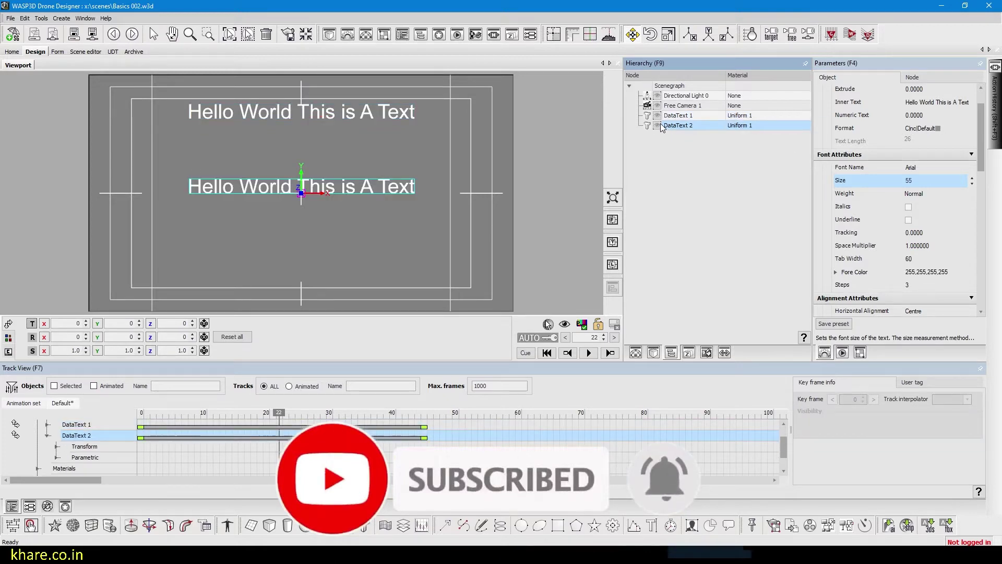
double_click(101, 446)
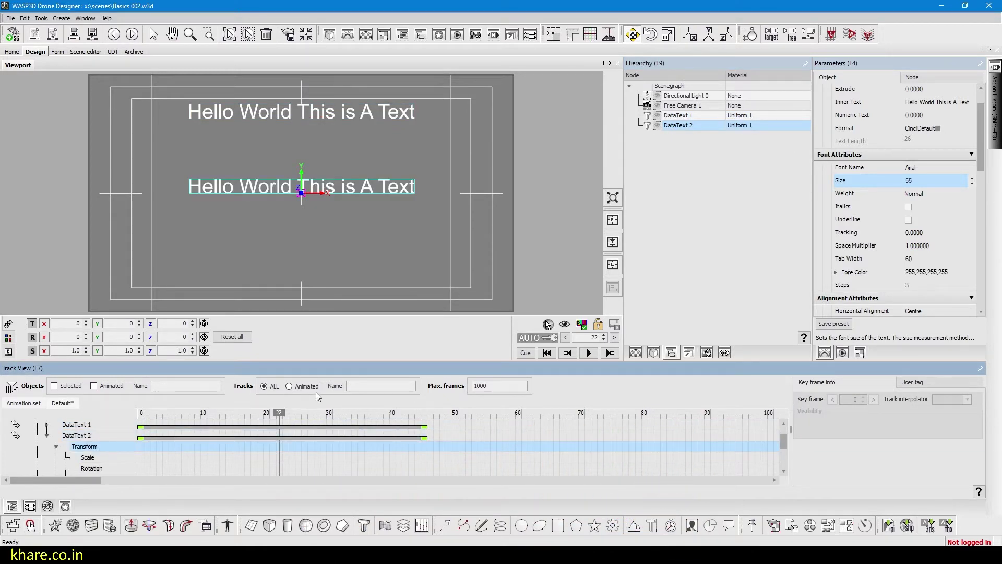
With auto keying on at frame 0, give DataText 2 an animated forward character effect with local transform and 0.85 overlap
drag(187, 415, 131, 424)
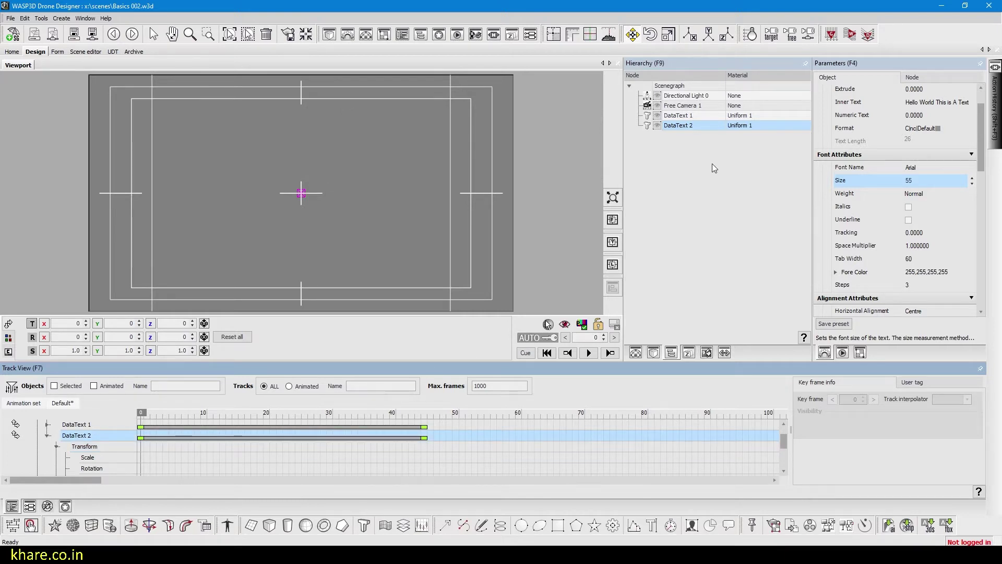
drag(981, 157, 982, 250)
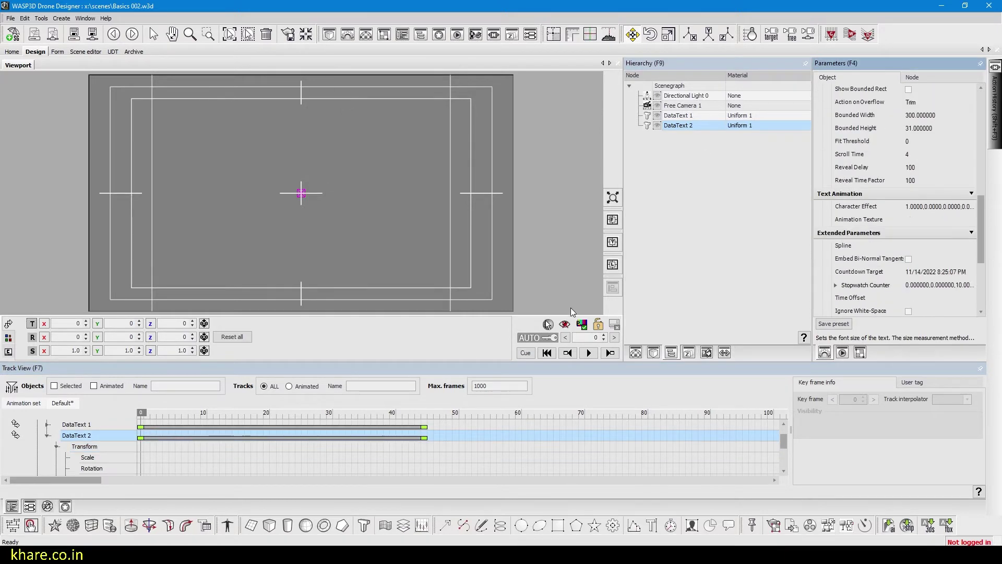
click(536, 339)
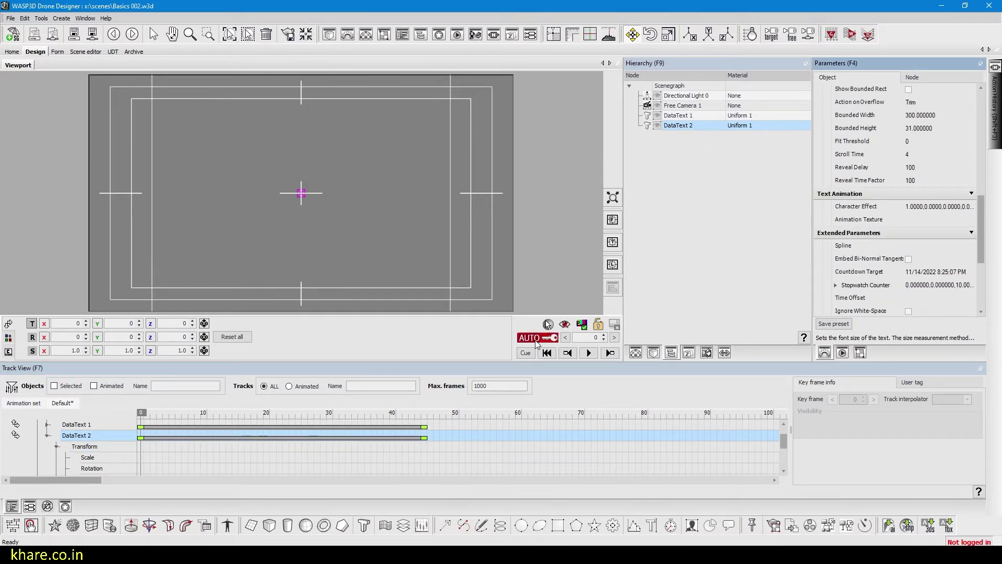
click(963, 206)
click(972, 207)
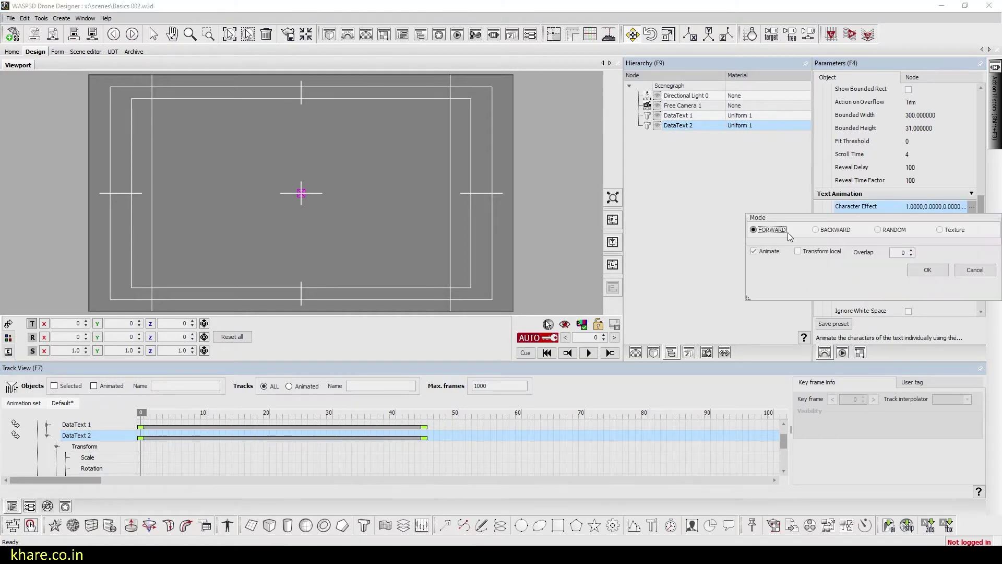
double_click(765, 254)
click(900, 252)
text(0.85)
click(923, 271)
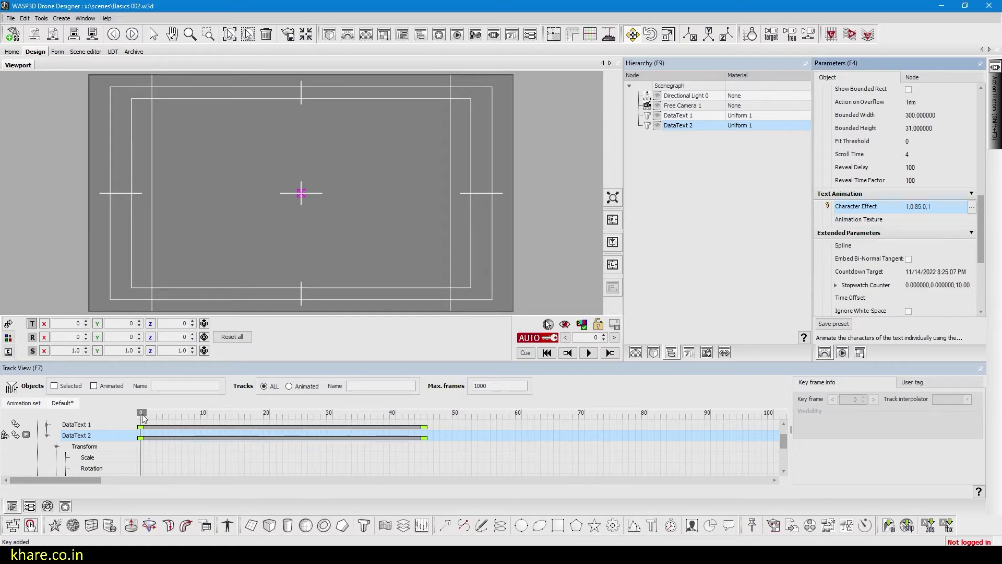
Key DataText 2's animated forward character effect with 0.85 overlap at frame 15 and scrub through the animation
drag(143, 416, 235, 415)
drag(784, 441, 785, 449)
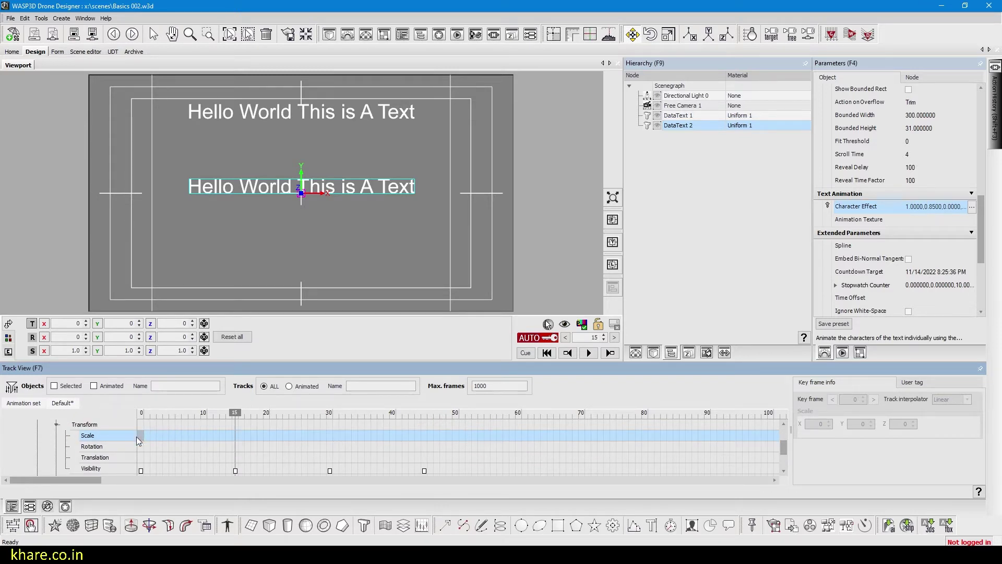
click(113, 469)
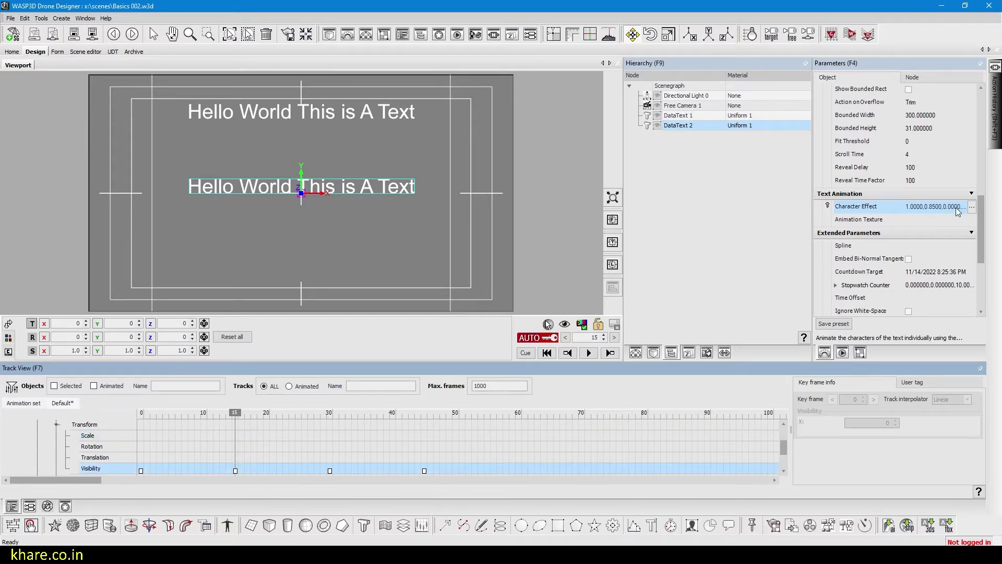
click(974, 208)
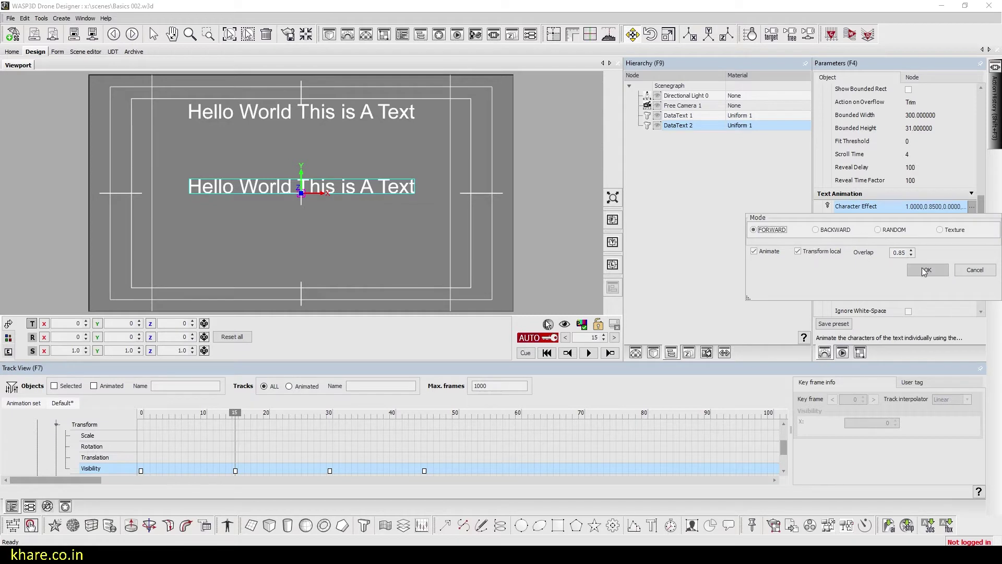
click(928, 270)
click(166, 414)
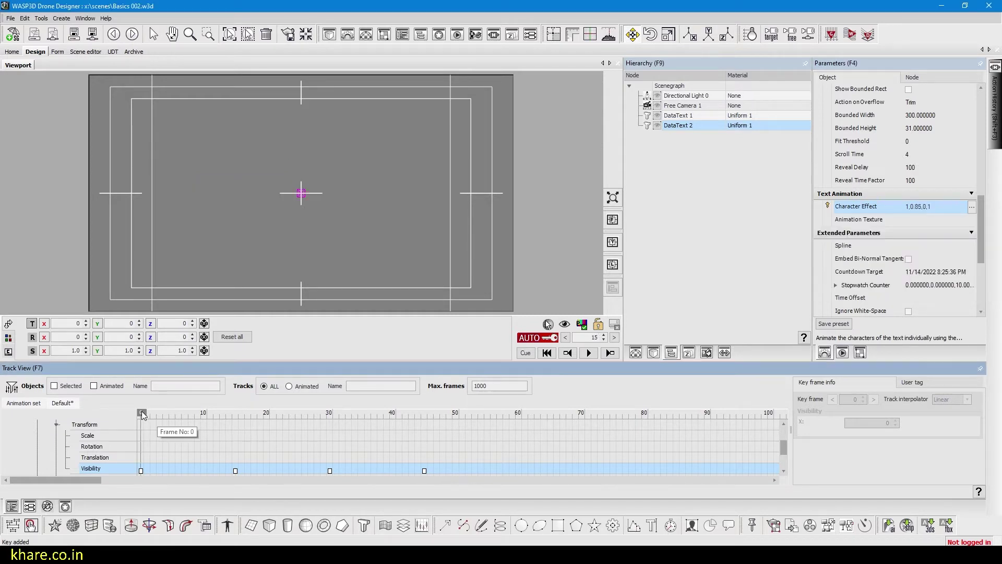
drag(173, 416, 328, 416)
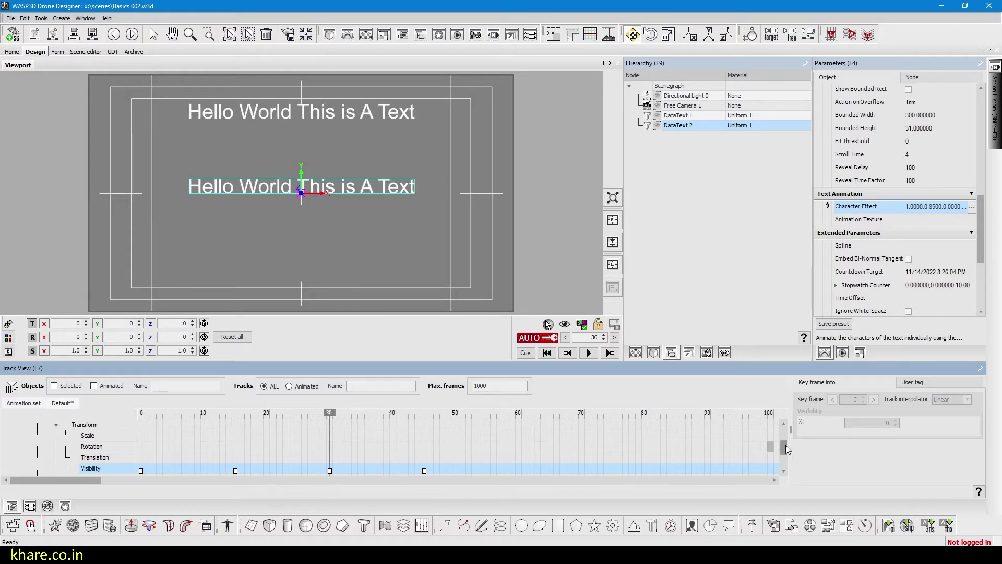
Expand DataText 2's parametric tracks and key the same forward character effect at frame 30
drag(785, 445, 785, 453)
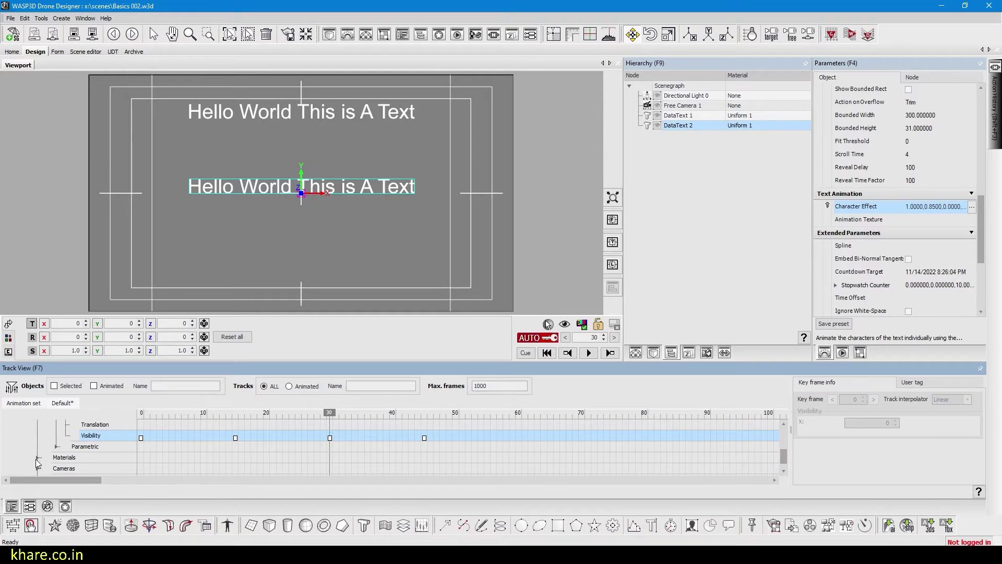
click(56, 447)
scroll(217, 453, down, 2)
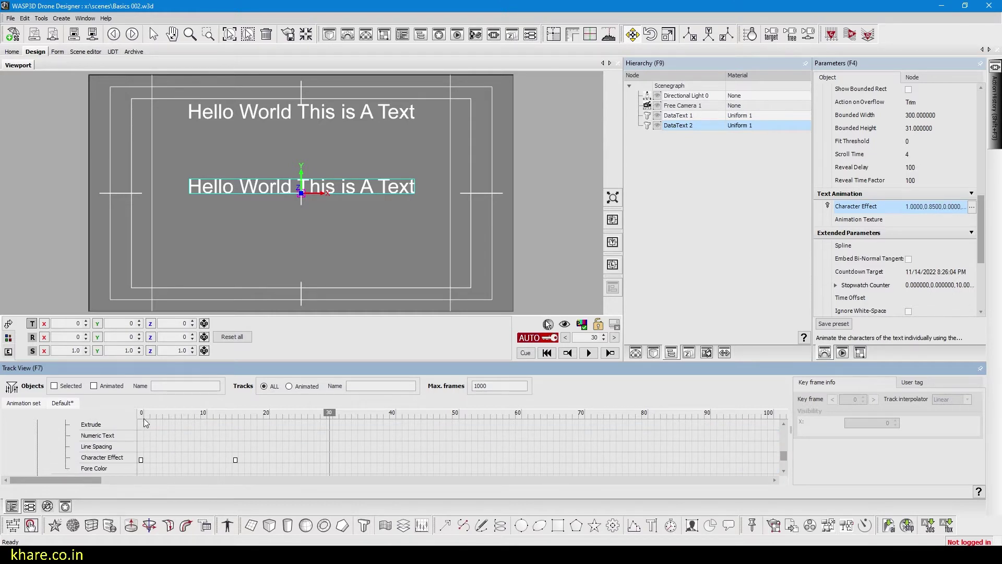
drag(143, 415, 330, 414)
click(235, 460)
click(236, 459)
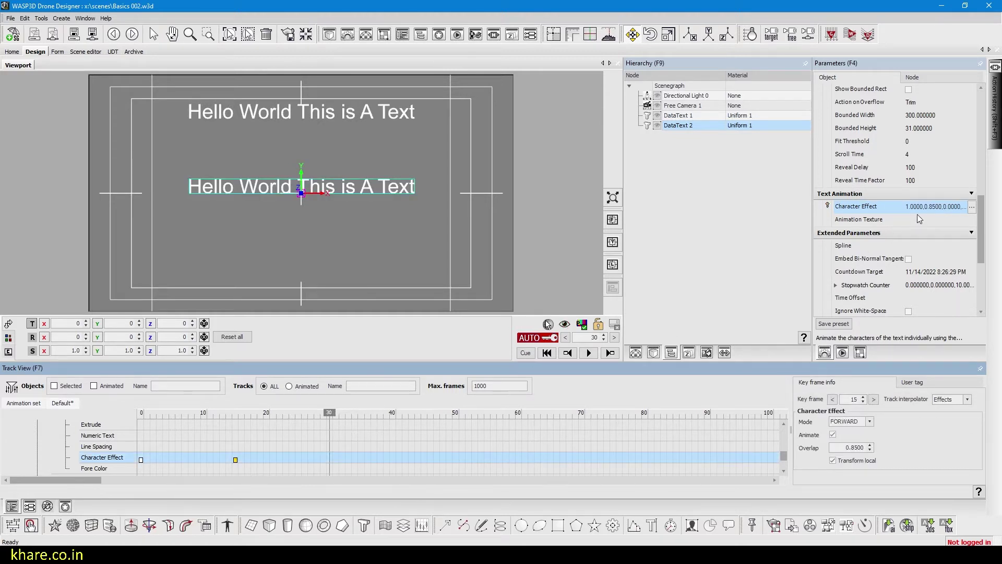
click(972, 207)
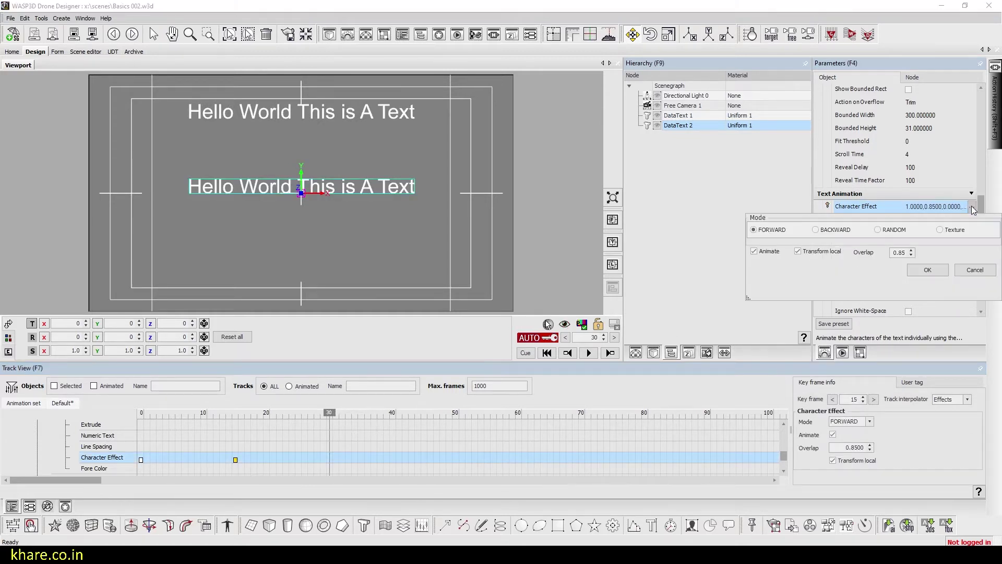
click(928, 270)
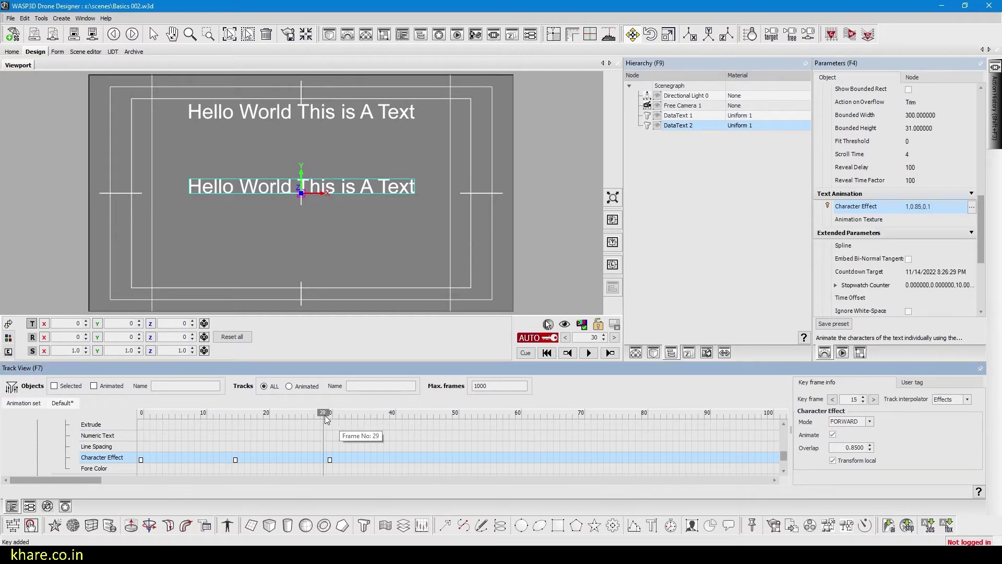
Copy DataText 2's frame 30 character effect key to frame 45 and scrub through the animation
click(424, 413)
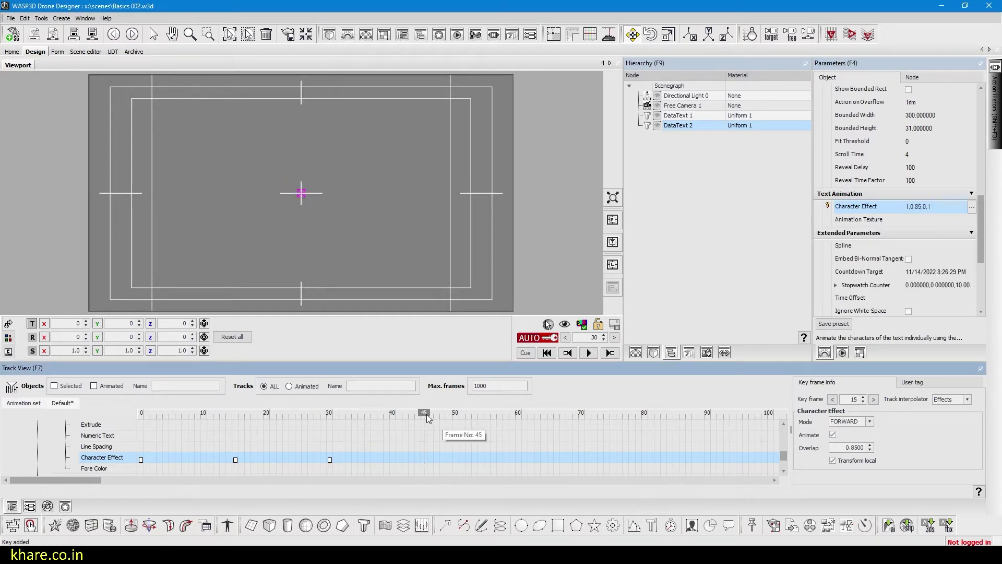
click(330, 460)
ctrl+drag(371, 460, 424, 460)
mouse_move(212, 411)
mouse_down()
mouse_move(413, 423)
mouse_move(124, 412)
mouse_move(411, 421)
mouse_move(135, 419)
mouse_move(246, 411)
mouse_up()
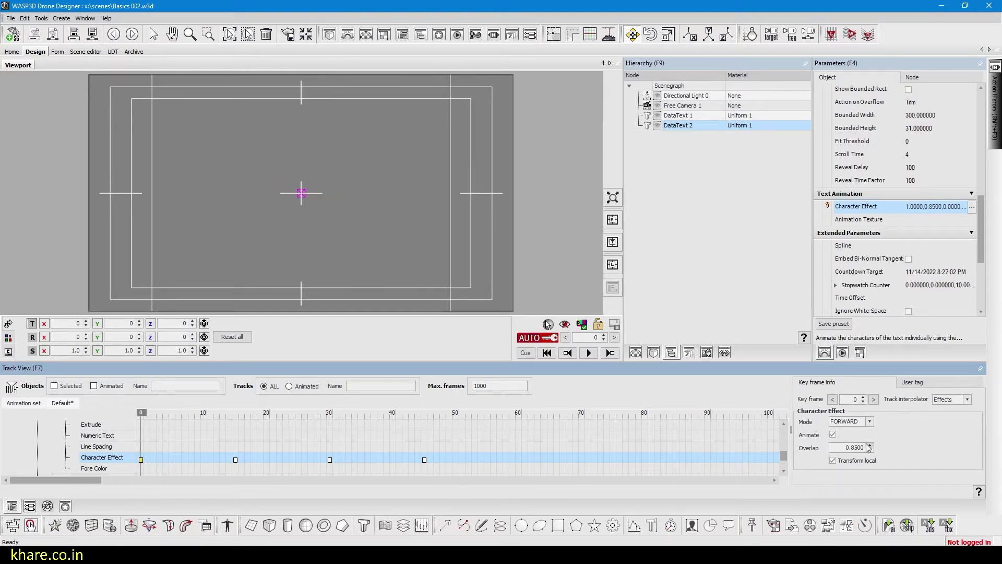
click(870, 422)
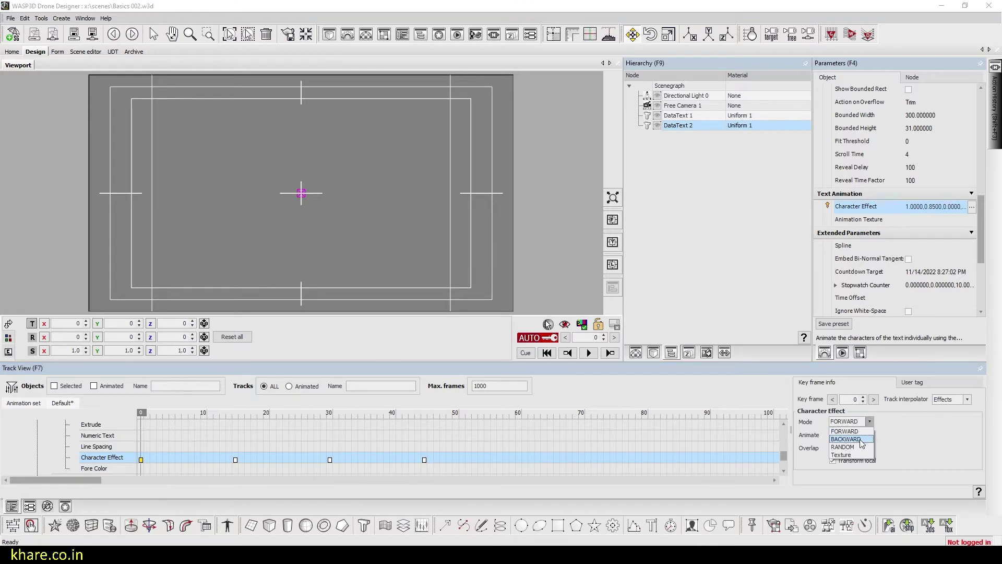
click(920, 430)
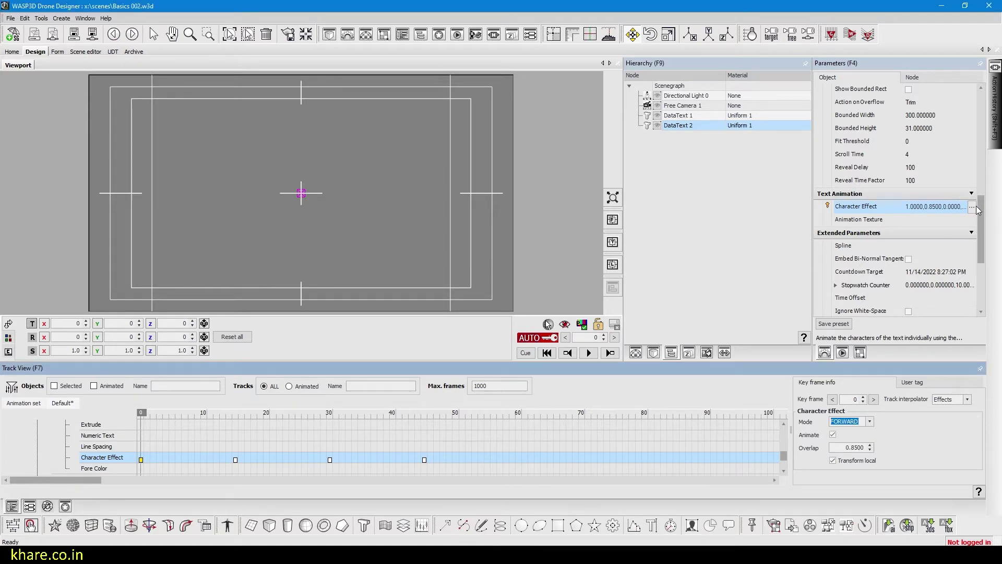
click(973, 206)
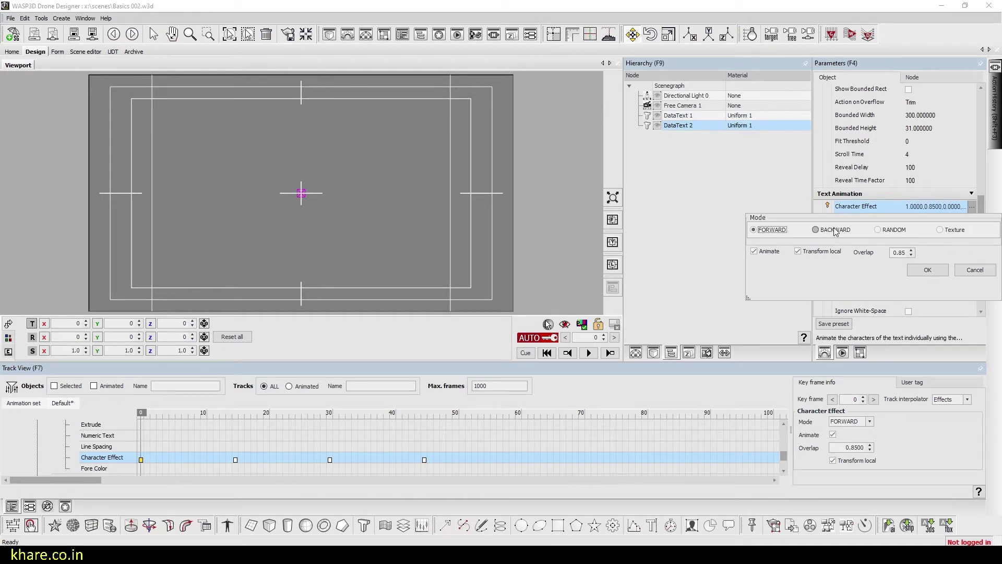
click(958, 273)
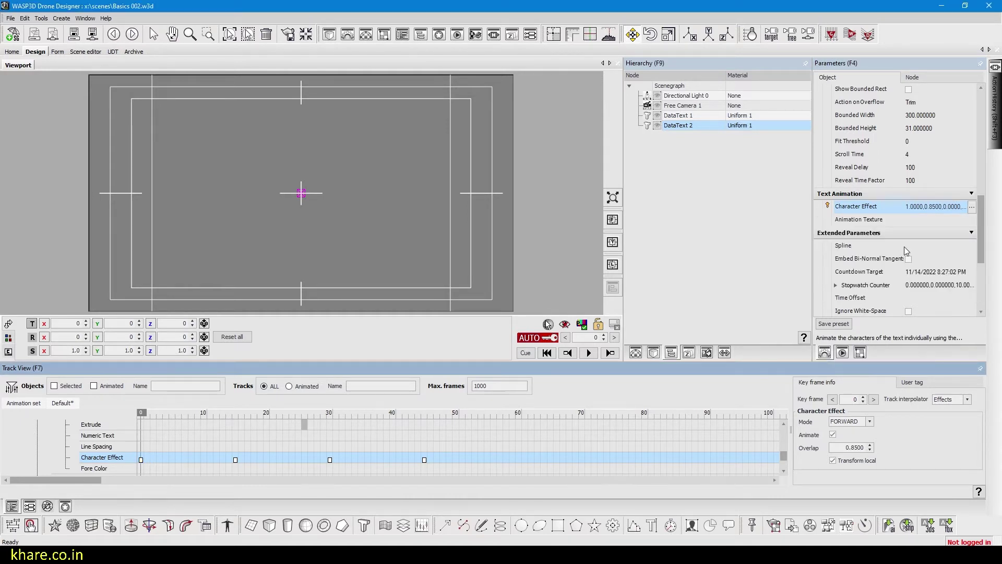
click(869, 421)
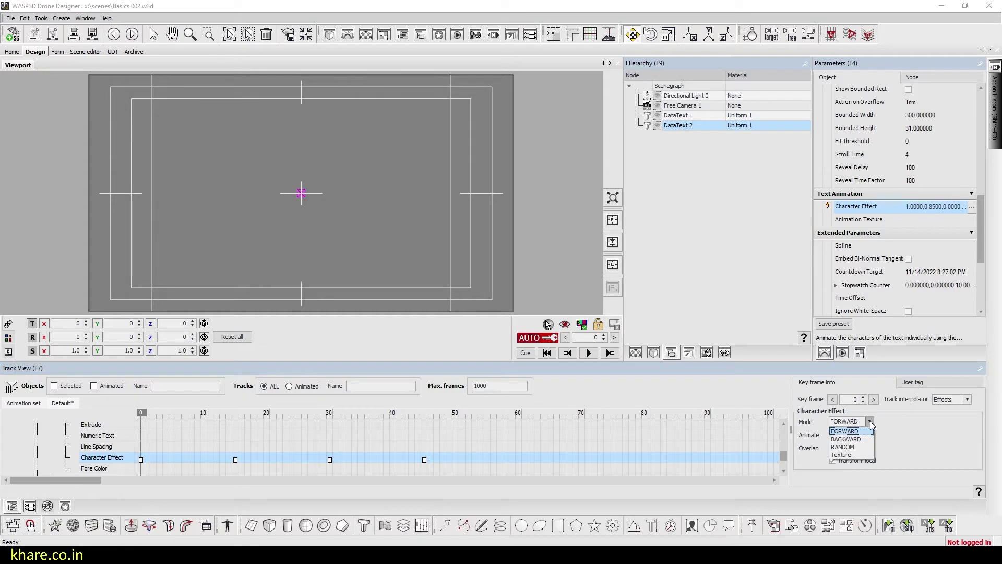
Set the mode of DataText 2's frame 0 character effect key to BACKWARD and scrub through the opening frames
click(141, 459)
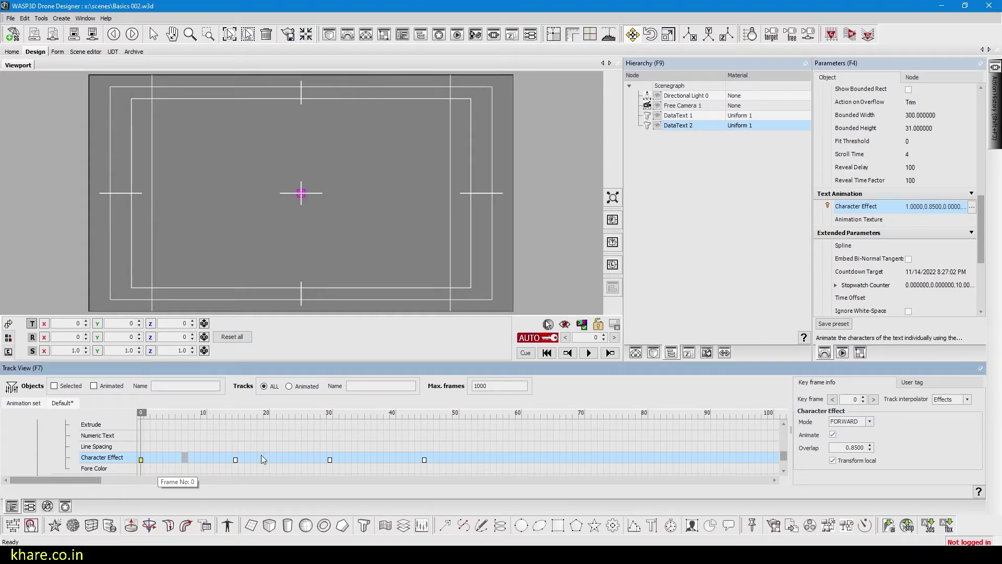
click(870, 422)
click(856, 437)
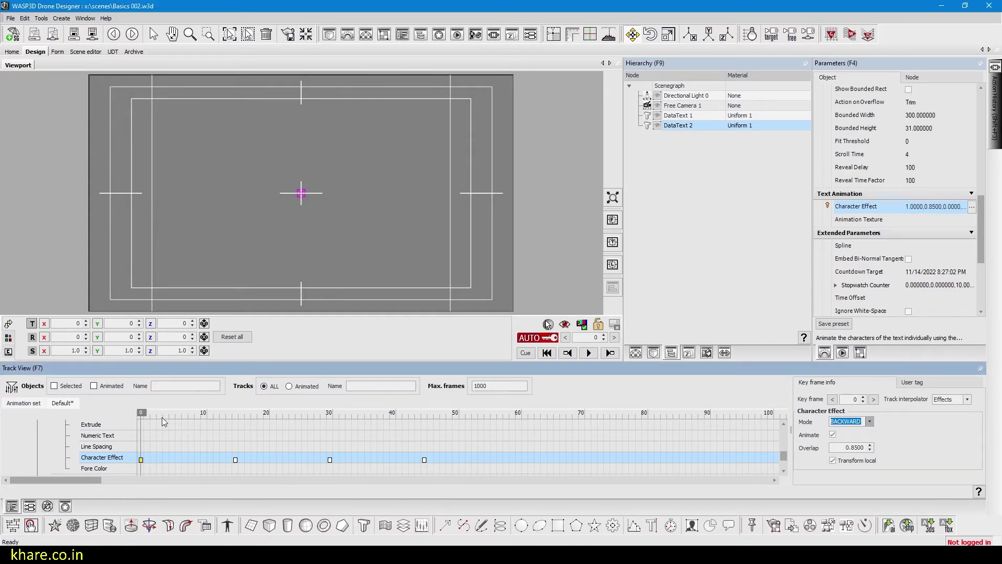
drag(145, 415, 245, 421)
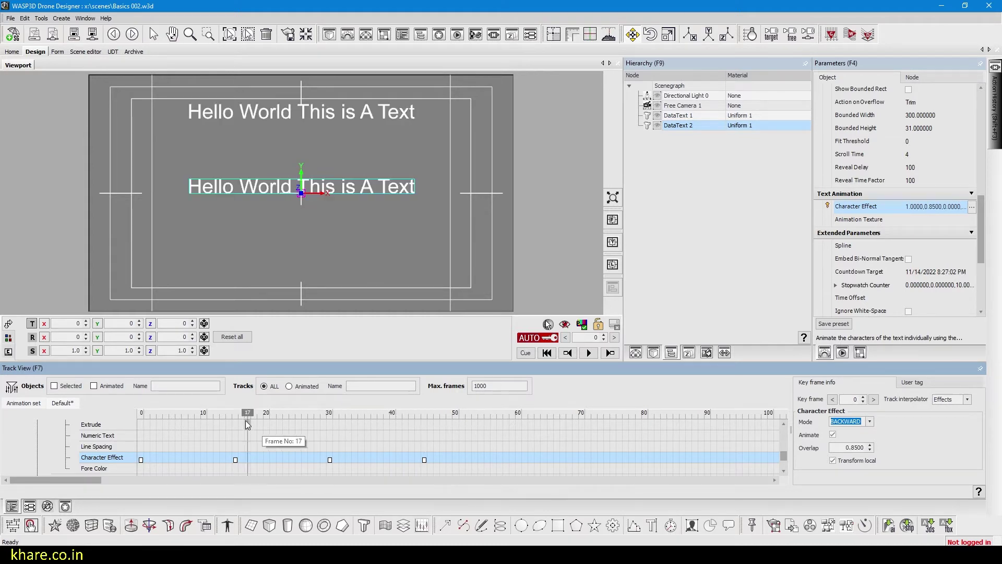
Set the mode of DataText 2's frame 30 character effect key to BACKWARD
click(328, 413)
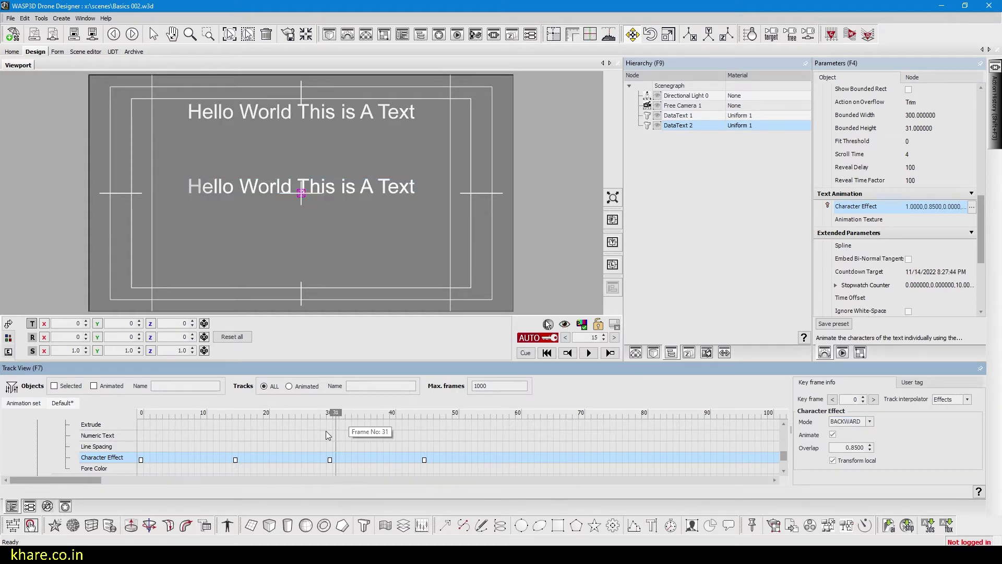
click(330, 459)
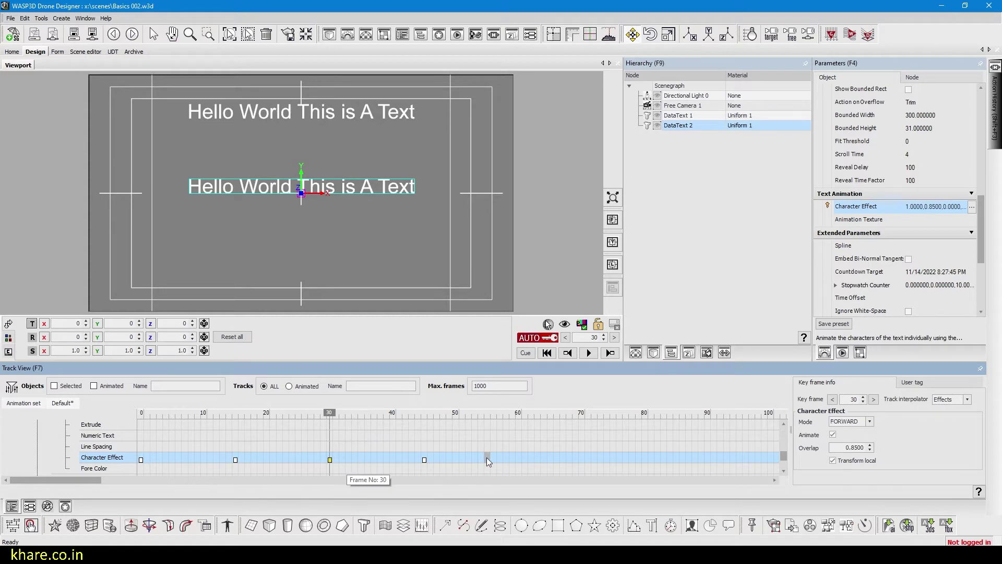
click(869, 422)
click(311, 429)
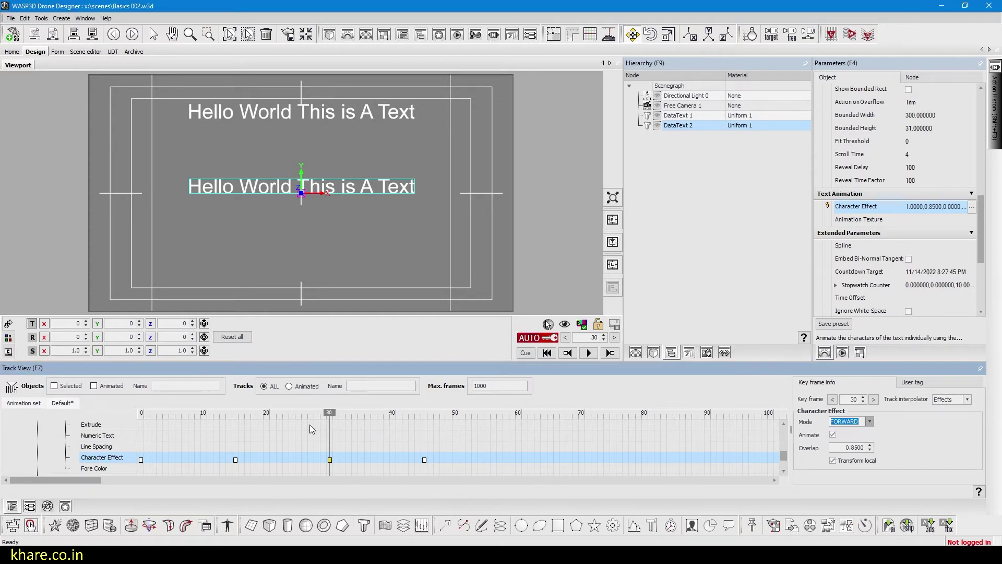
Set DataText 2's character effect keys at frames 15 and 45 to BACKWARD mode and scrub to frame 23
mouse_move(330, 418)
mouse_down()
mouse_move(424, 416)
mouse_move(167, 415)
mouse_move(234, 416)
mouse_up()
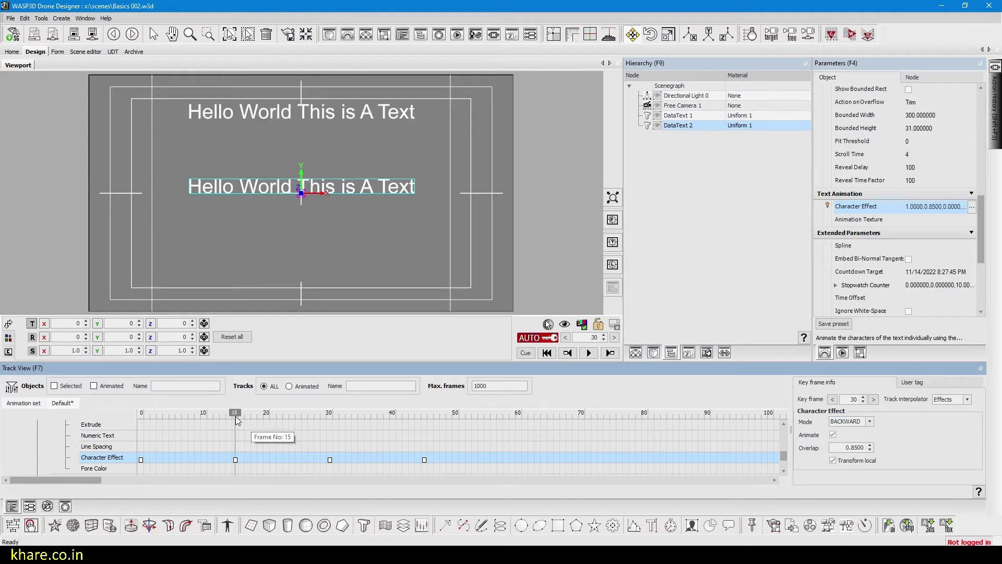
mouse_move(230, 471)
mouse_down()
mouse_move(231, 409)
mouse_move(420, 410)
mouse_move(239, 428)
mouse_move(231, 437)
mouse_up()
click(236, 459)
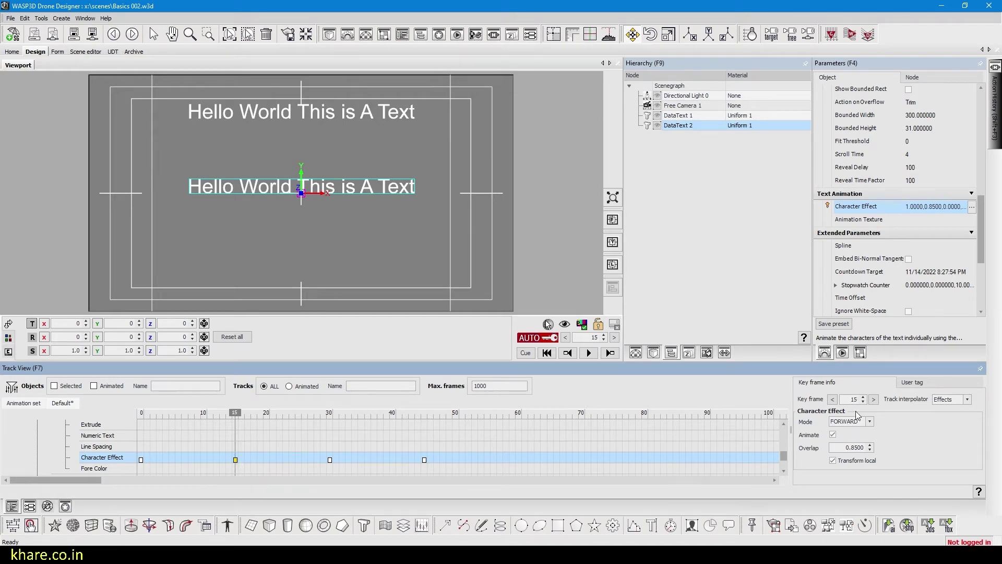
click(871, 422)
click(861, 436)
click(424, 459)
mouse_move(270, 419)
mouse_down()
mouse_move(467, 420)
mouse_move(144, 421)
mouse_move(285, 421)
mouse_up()
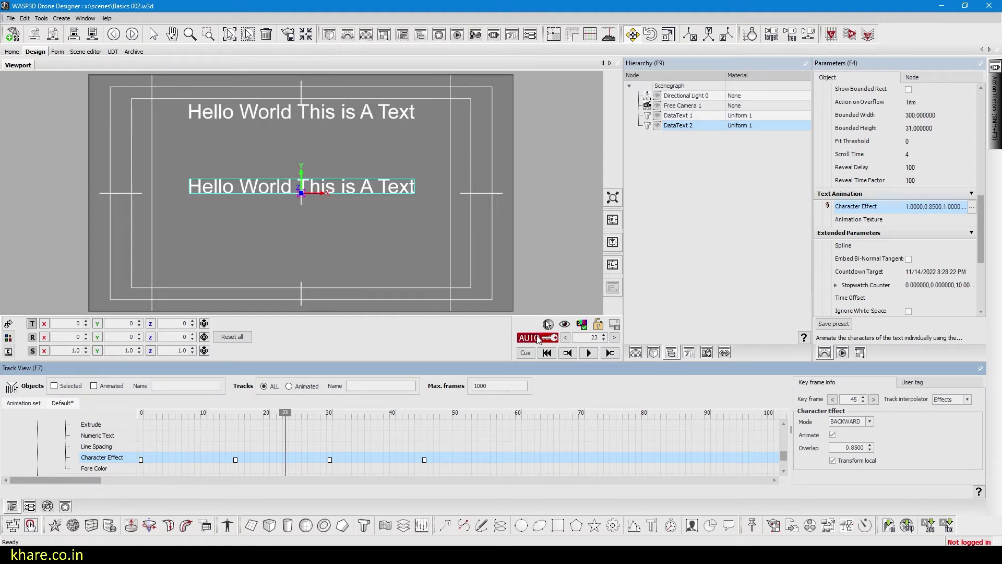
Turn off auto keying, duplicate DataText 1 and reset the copy's Y position to 0
click(683, 115)
right_click(682, 114)
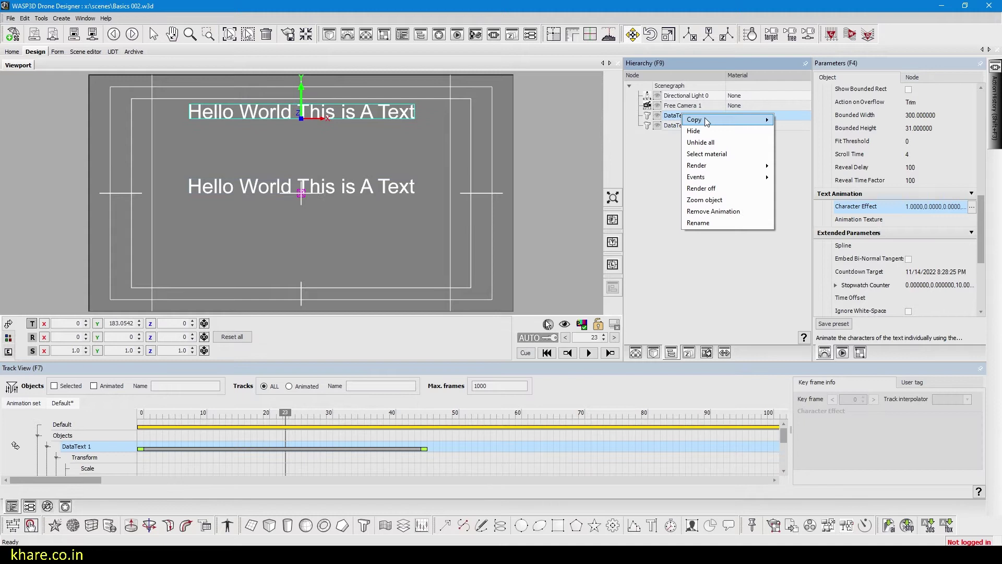
mouse_move(741, 119)
click(788, 120)
right_click(140, 326)
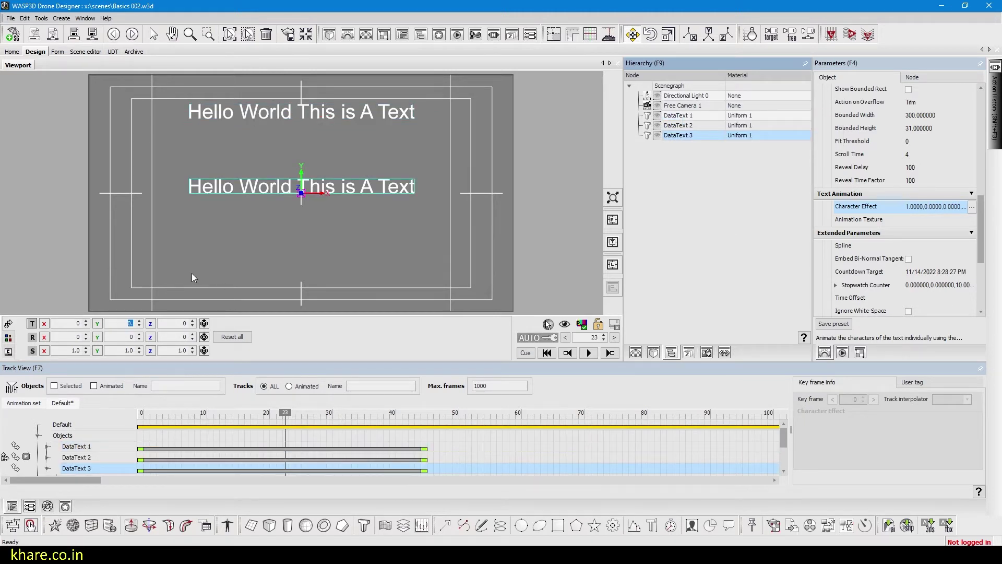
Move DataText 2 straight up to just below DataText 1 and set DataText 3's Y position to 20
click(671, 127)
click(127, 323)
scroll(128, 323, down, 13)
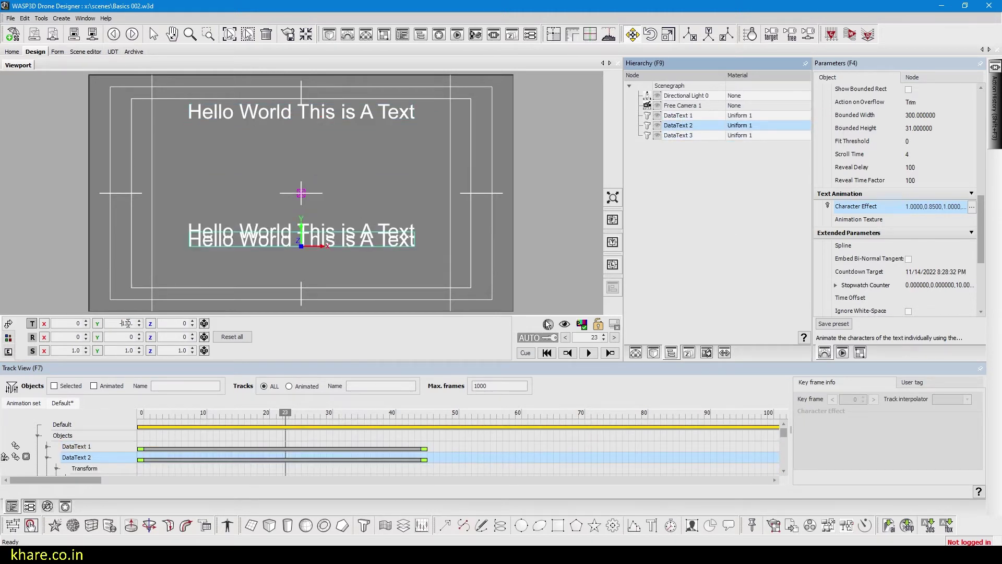
drag(147, 323, 159, 323)
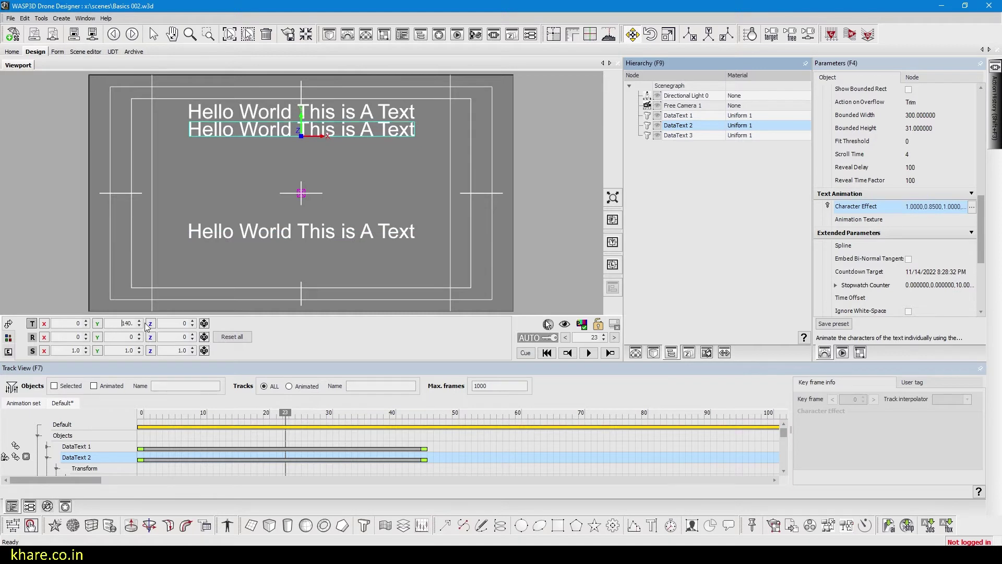
click(685, 136)
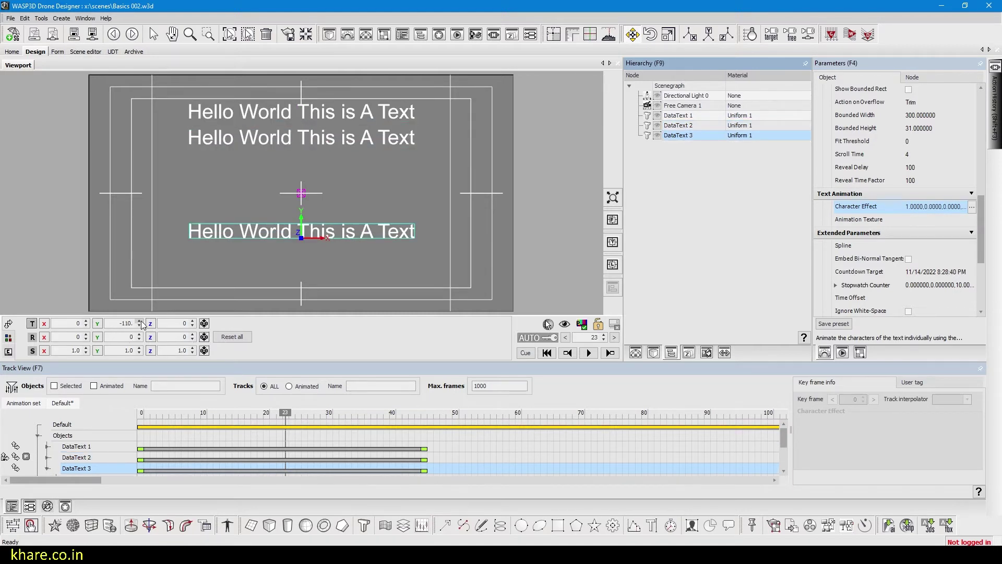
drag(142, 325, 143, 328)
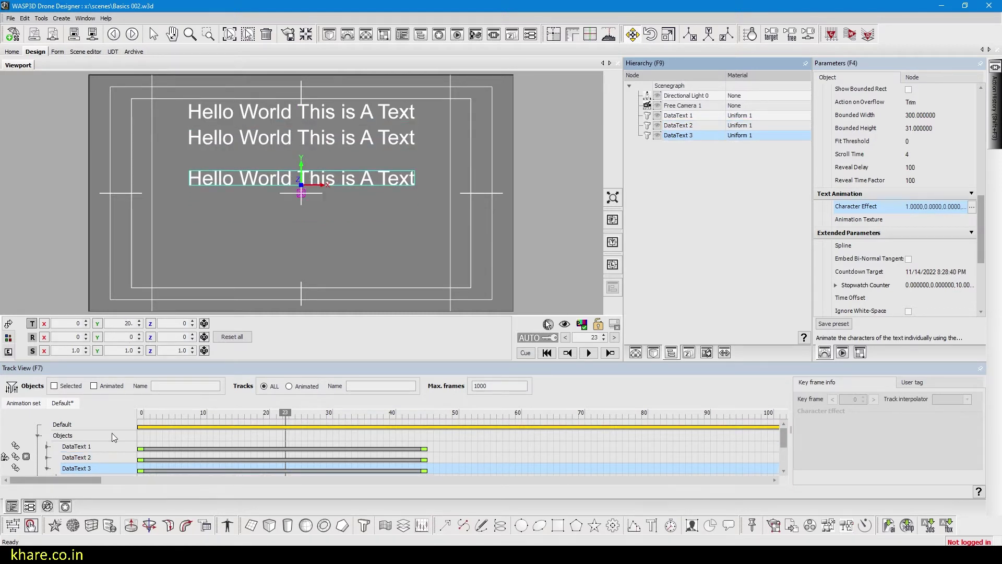
Rewind to frame 0 and expand DataText 3's Transform tracks to reach its visibility keys
drag(167, 413, 83, 412)
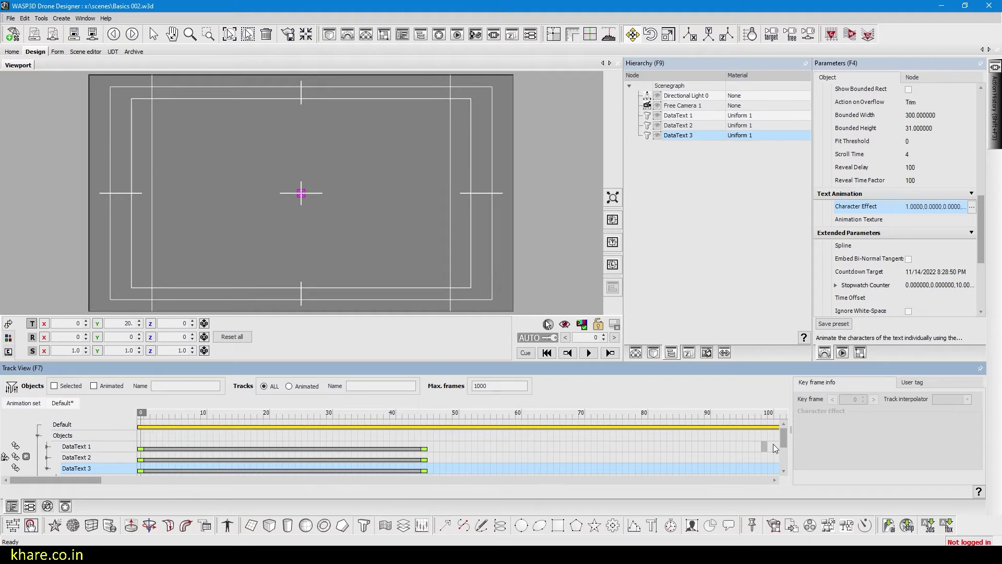
drag(784, 441, 788, 453)
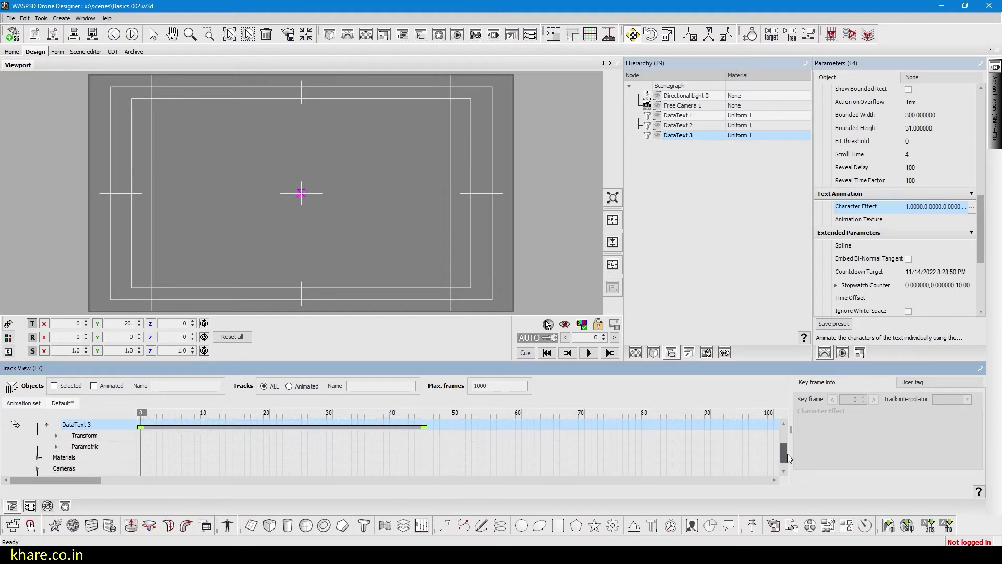
click(85, 437)
click(87, 445)
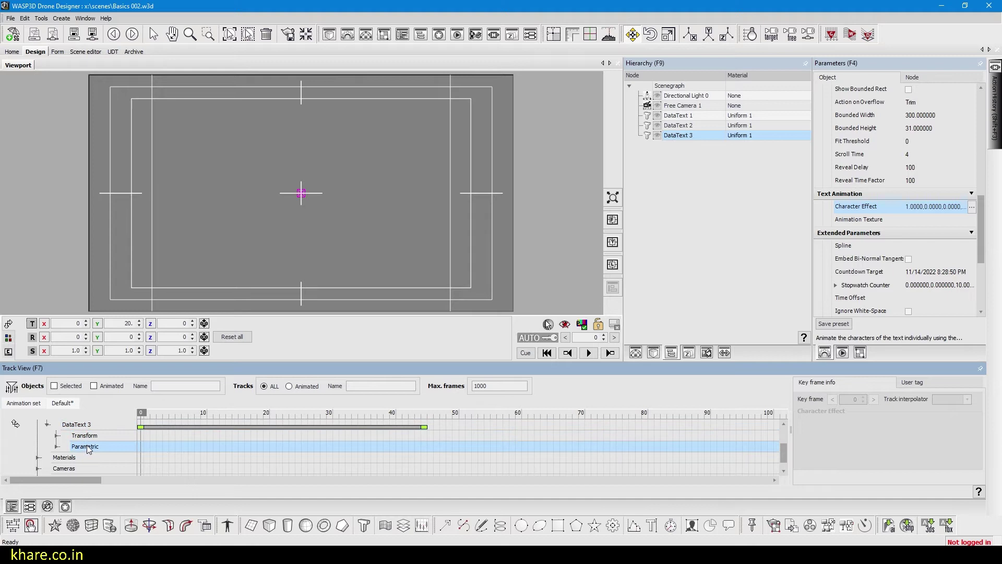
click(57, 436)
mouse_move(787, 441)
mouse_down()
mouse_move(792, 456)
mouse_move(789, 447)
mouse_up()
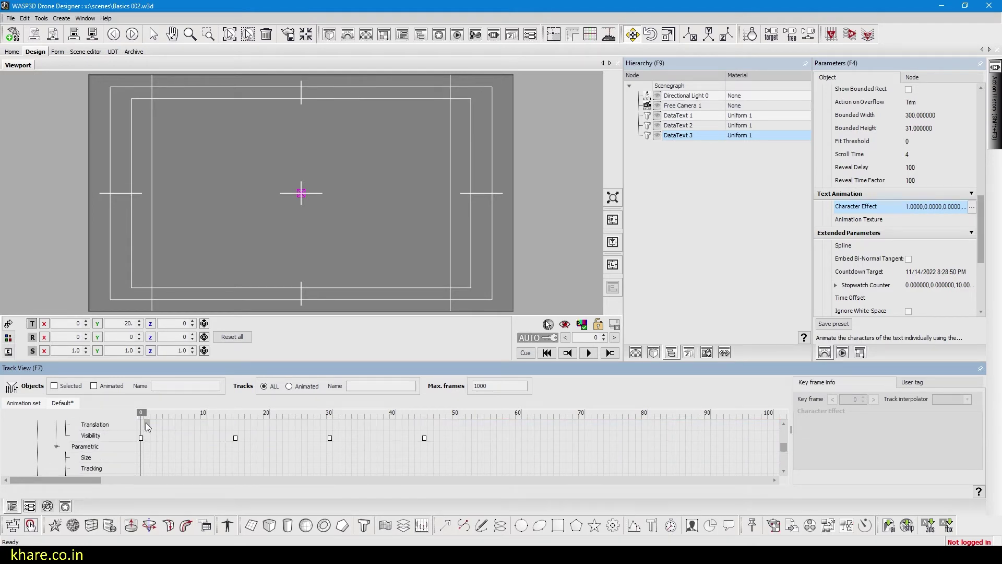
Scrub to frame 24, hide DataText 1 and DataText 2, and select DataText 3
drag(142, 414, 288, 419)
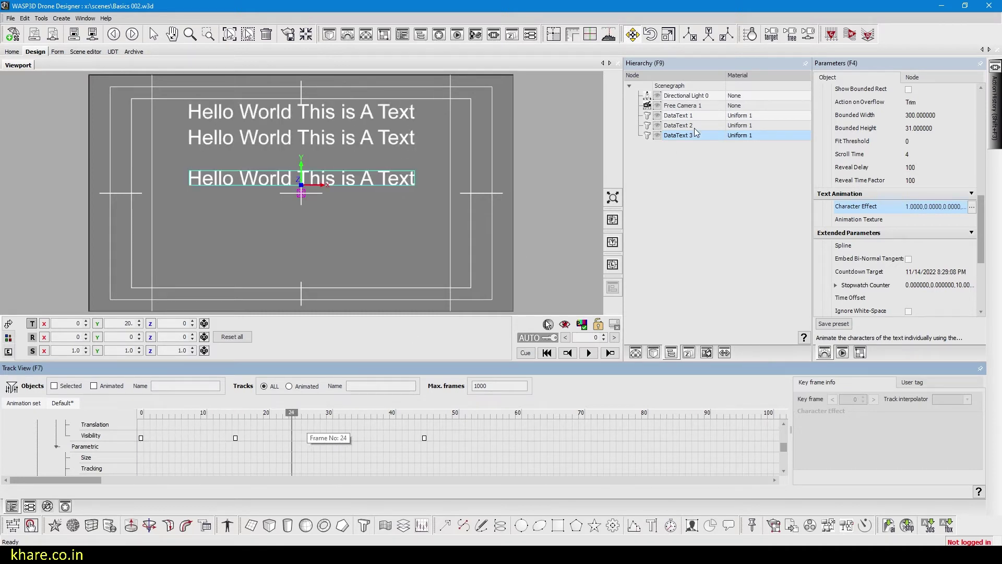
click(659, 117)
click(658, 126)
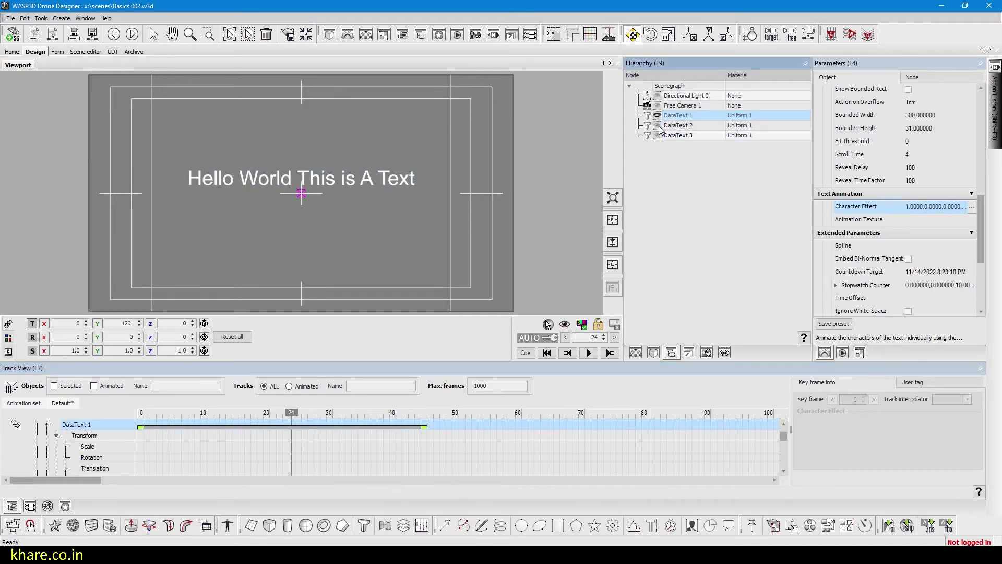
click(673, 136)
Play DataText 3's visibility animation from frame 0
click(140, 421)
click(82, 466)
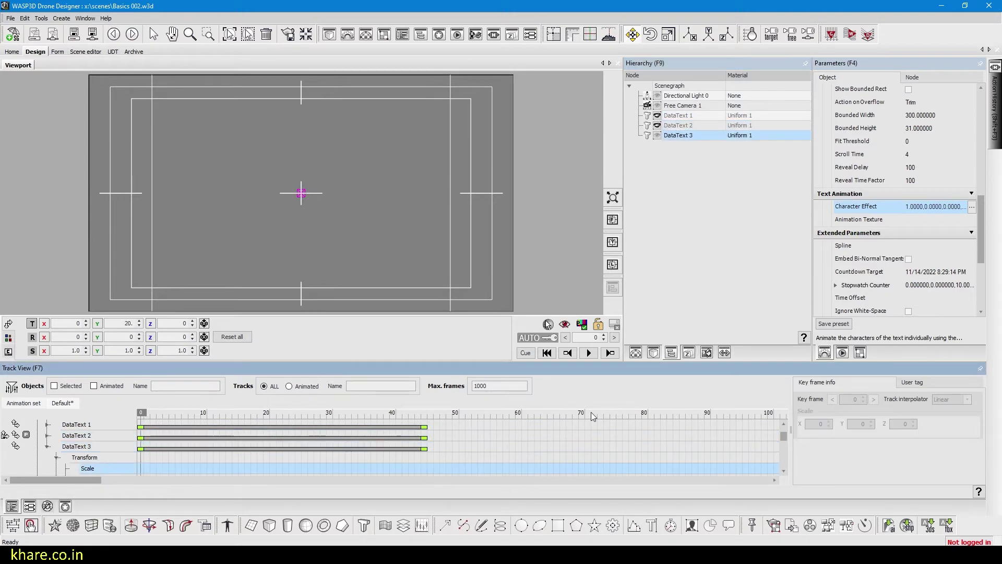
key(space)
Limit the track list to animated tracks and scrub DataText 3's visibility animation to frame 6
drag(784, 434, 789, 446)
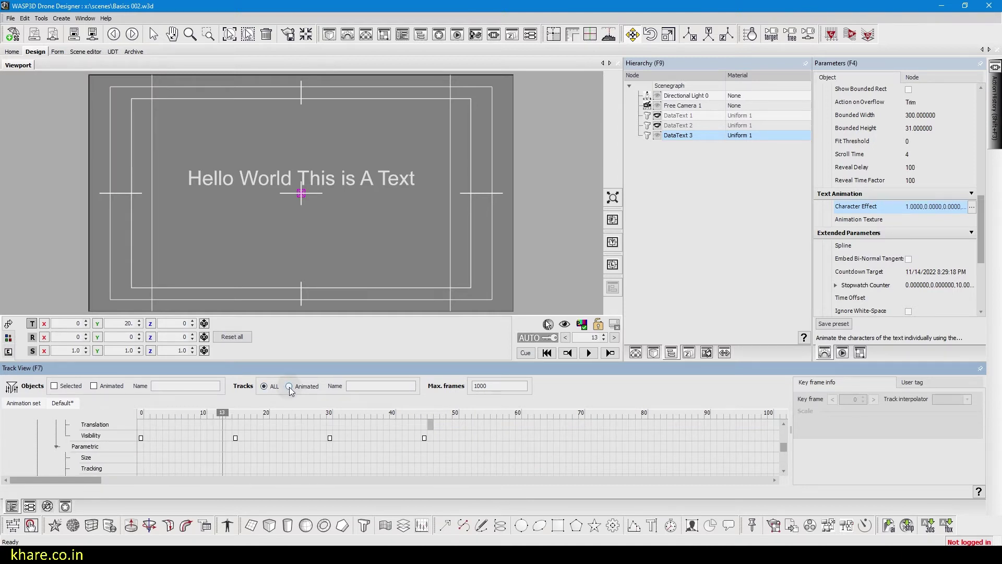
click(290, 387)
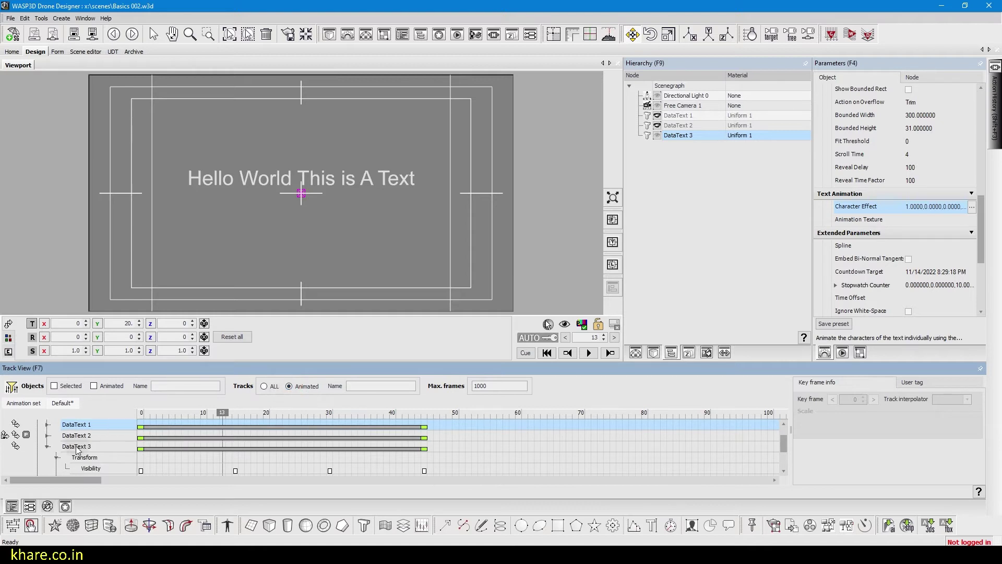
click(90, 468)
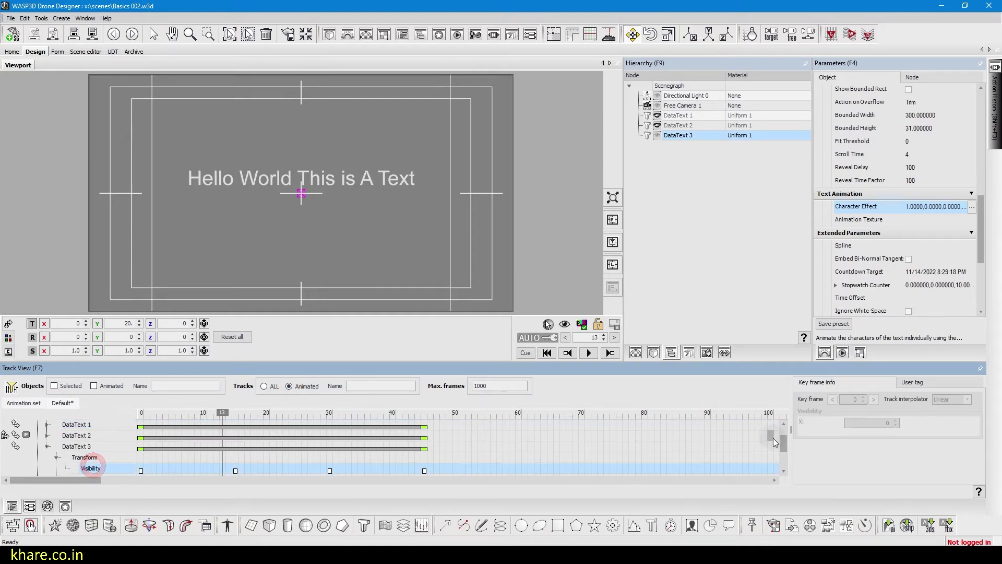
drag(783, 447, 783, 451)
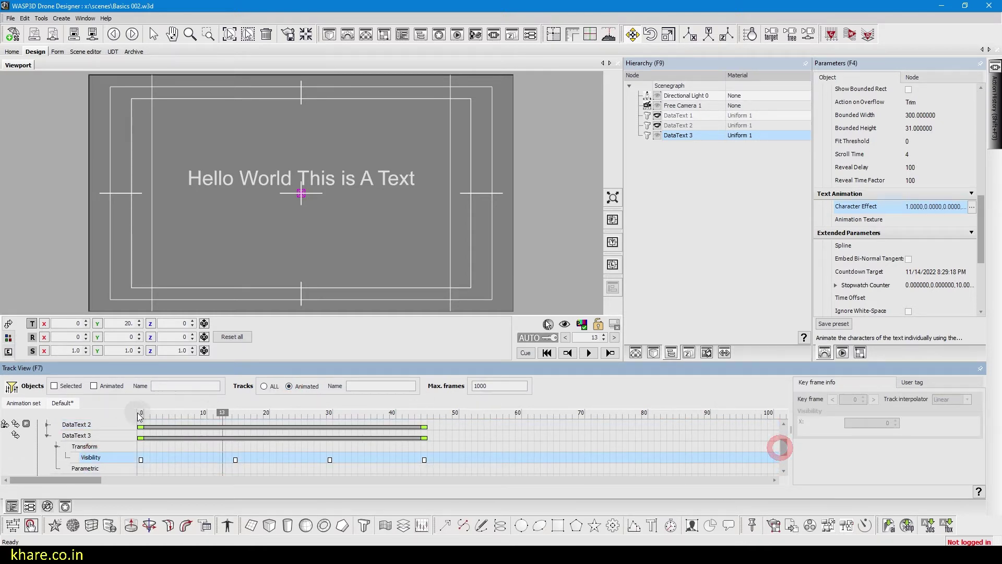
mouse_move(140, 416)
mouse_down()
mouse_move(226, 412)
mouse_move(178, 417)
mouse_up()
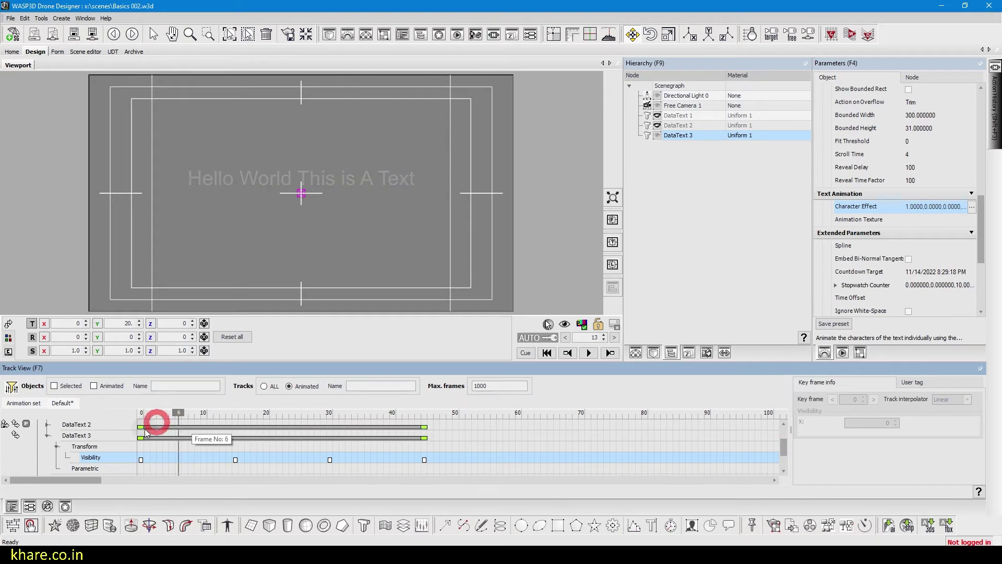
Enlarge the track view and compare DataText 3's full track list with its animated-only list
drag(139, 361, 140, 297)
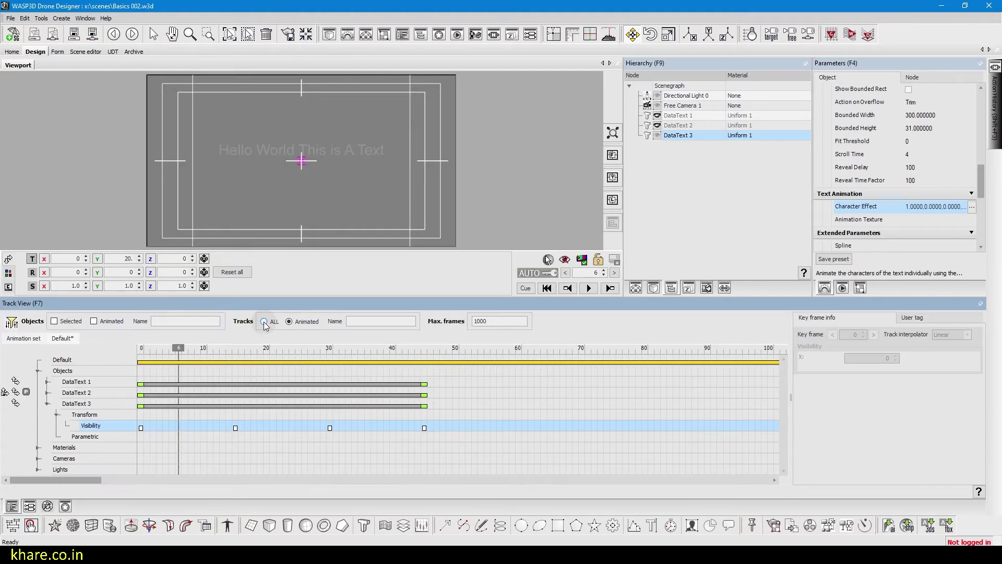
click(264, 322)
click(85, 414)
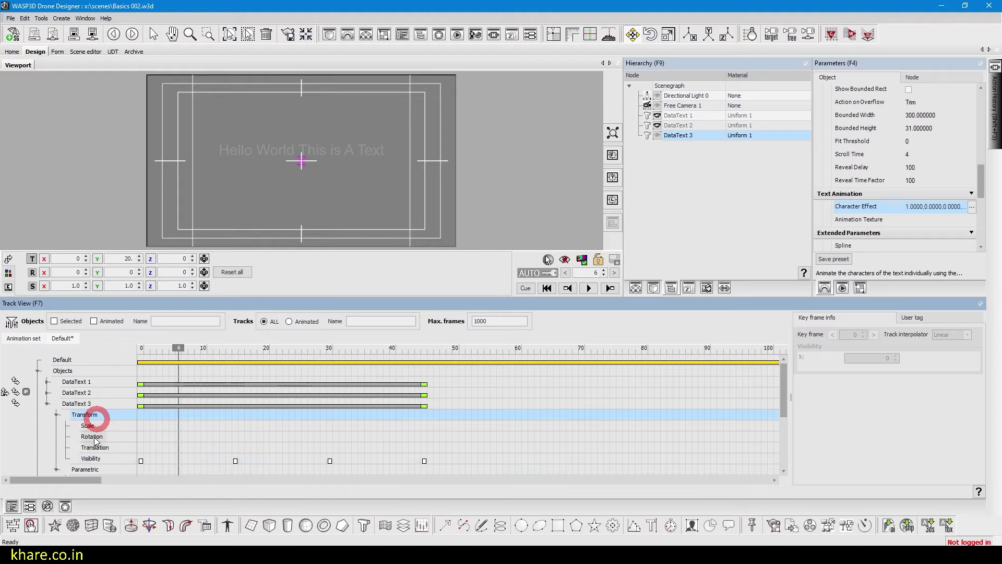
click(94, 448)
click(91, 458)
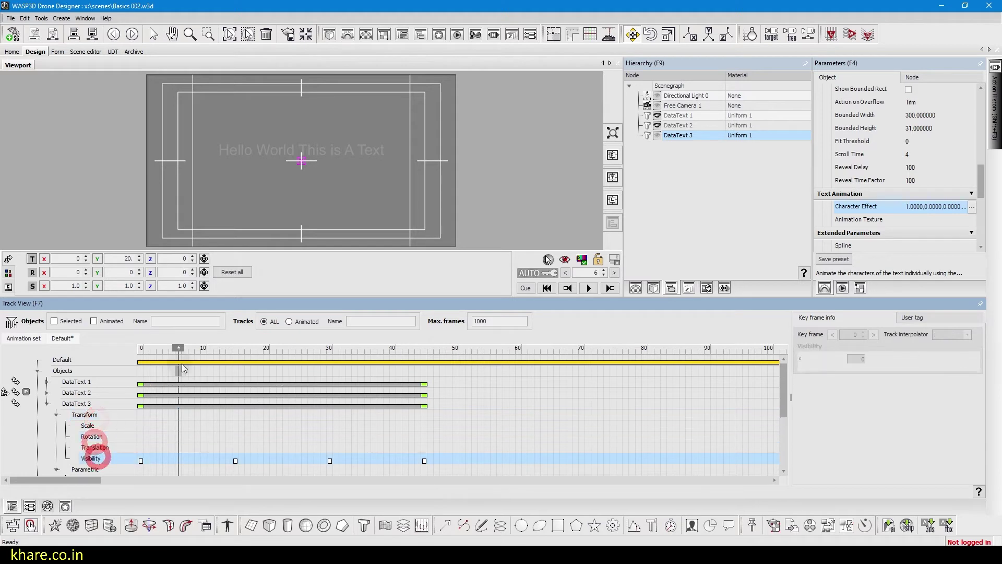
click(289, 322)
click(92, 426)
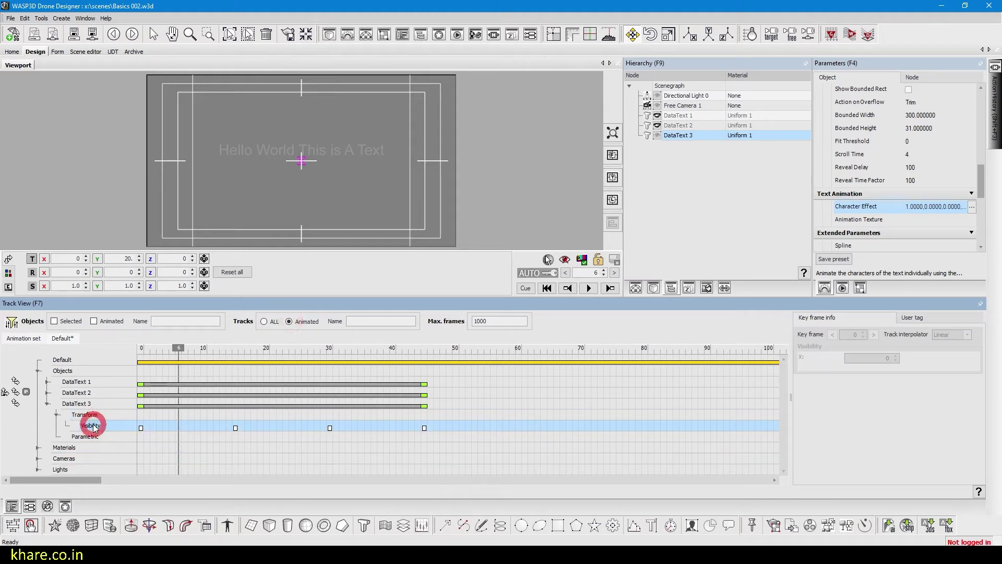
Shrink the track view back, keep only animated tracks listed and scrub through DataText 3's animation
drag(178, 347, 287, 347)
click(265, 321)
drag(307, 297, 308, 382)
click(308, 383)
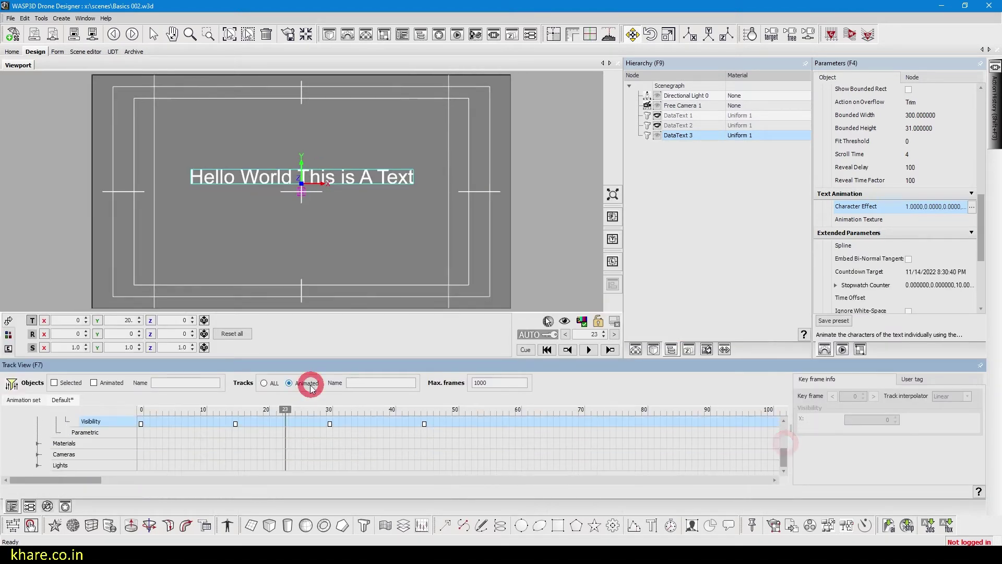
click(782, 422)
click(76, 433)
drag(163, 409, 336, 412)
Turn on auto keying and add a FORWARD character effect key with Animate enabled to DataText 3 at frame 0
click(542, 336)
drag(335, 412, 137, 411)
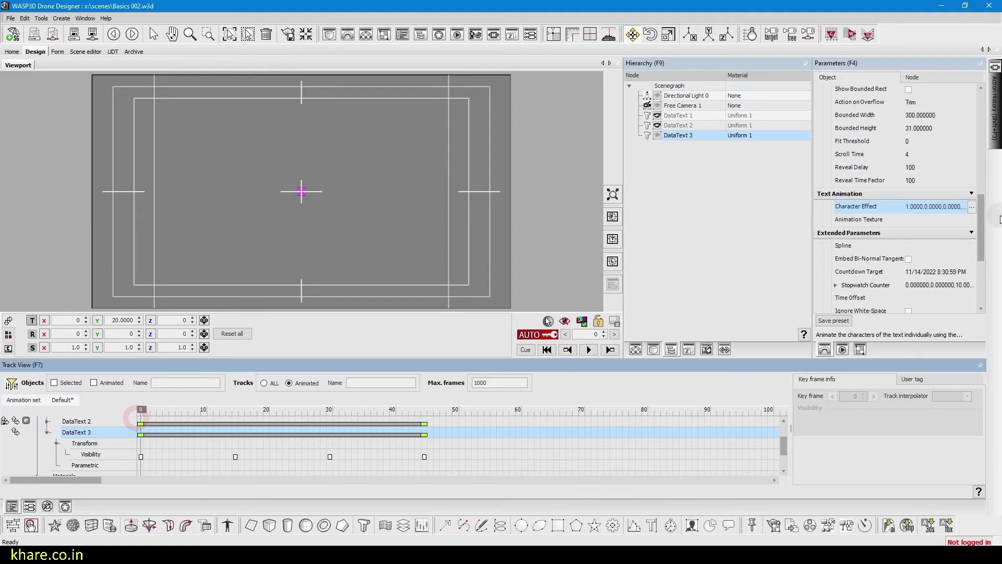
click(972, 207)
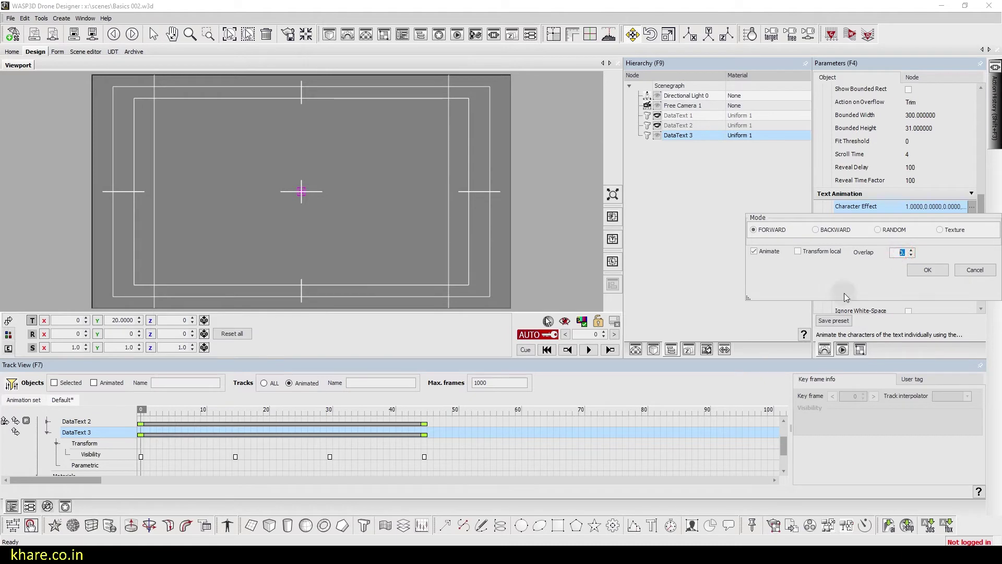
click(925, 271)
Add a second FORWARD character effect key with Animate enabled to DataText 3 at frame 15
click(243, 410)
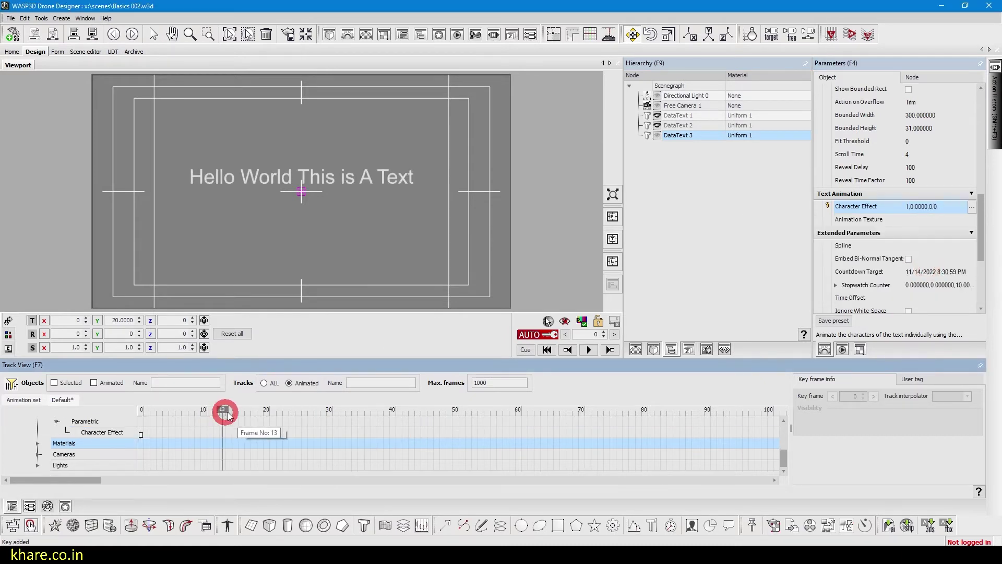
click(784, 421)
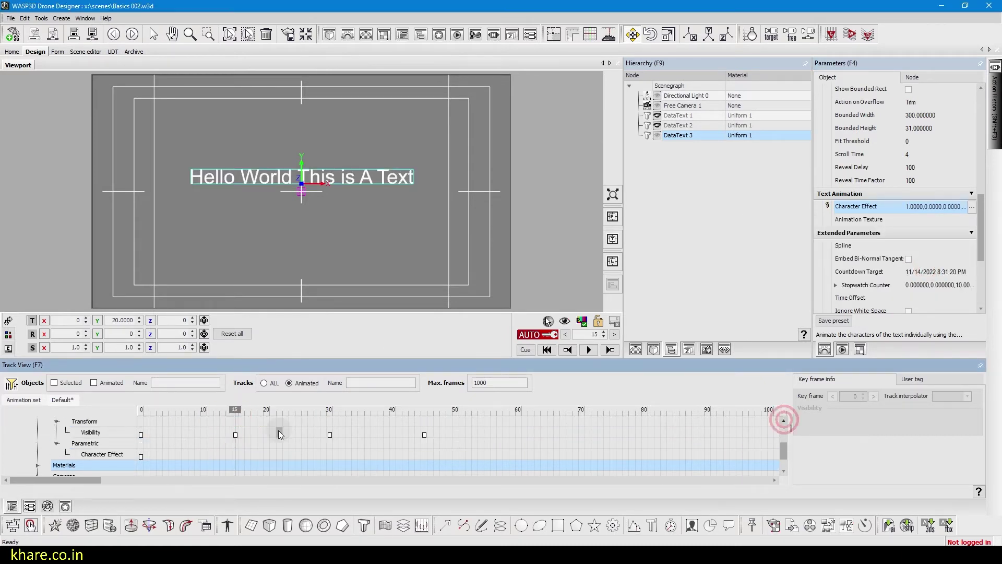
click(973, 208)
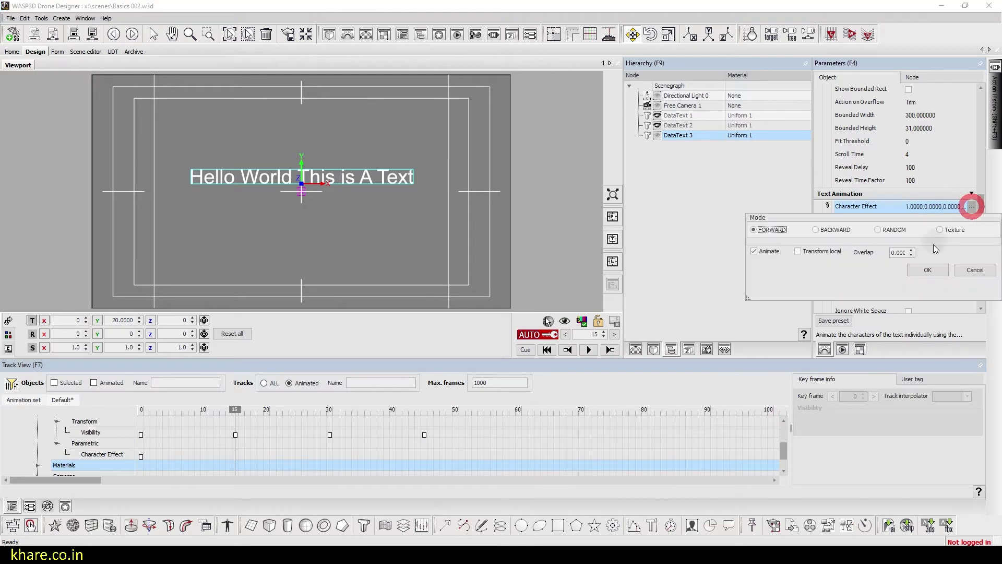
click(926, 270)
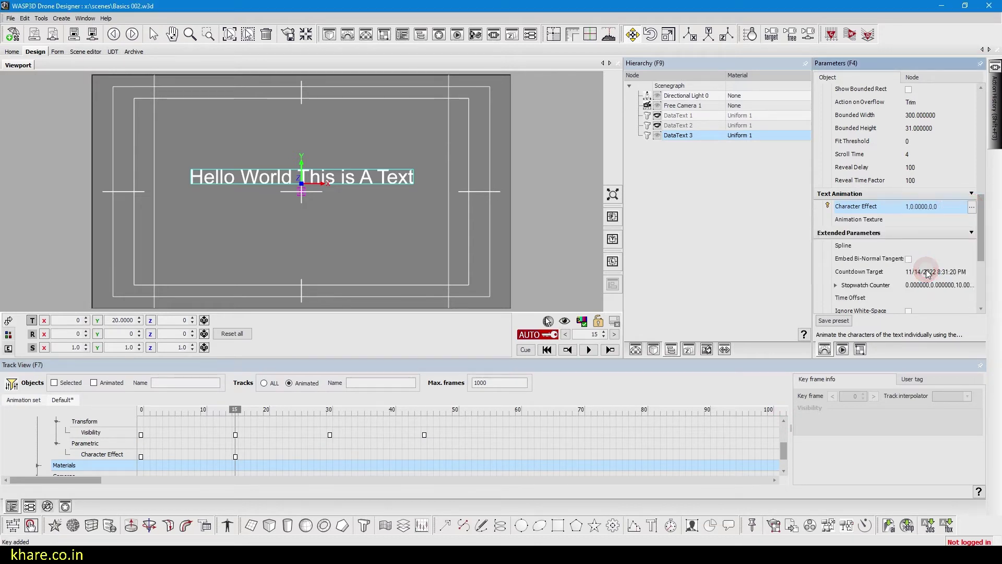
click(972, 206)
click(929, 269)
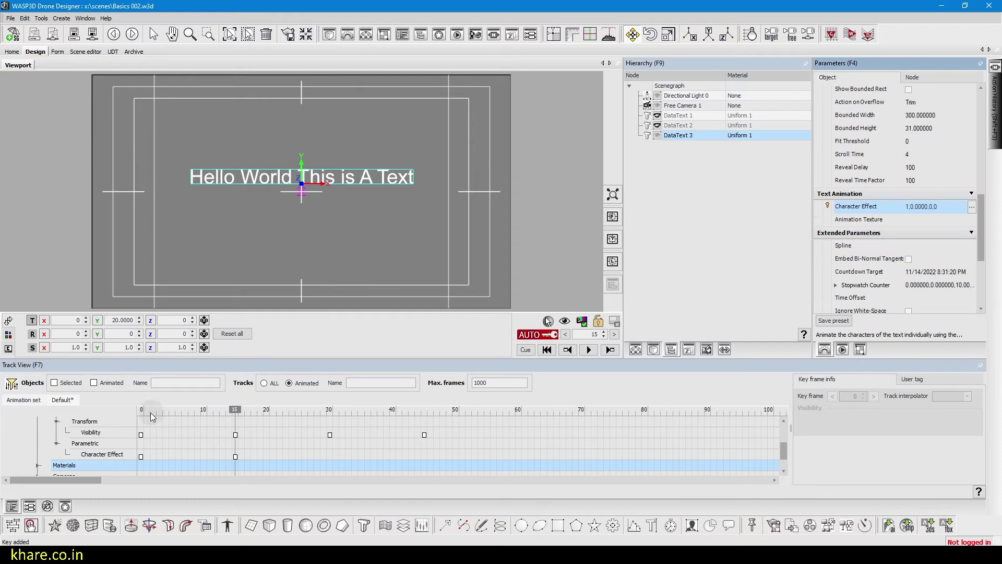
Try DataText 3's second character effect key at frame 4 and then at frame 30, scrubbing to frame 14
mouse_move(152, 409)
mouse_down()
mouse_move(194, 409)
mouse_move(152, 409)
mouse_up()
mouse_move(163, 453)
mouse_down()
mouse_move(188, 453)
mouse_move(157, 453)
mouse_move(165, 456)
mouse_up()
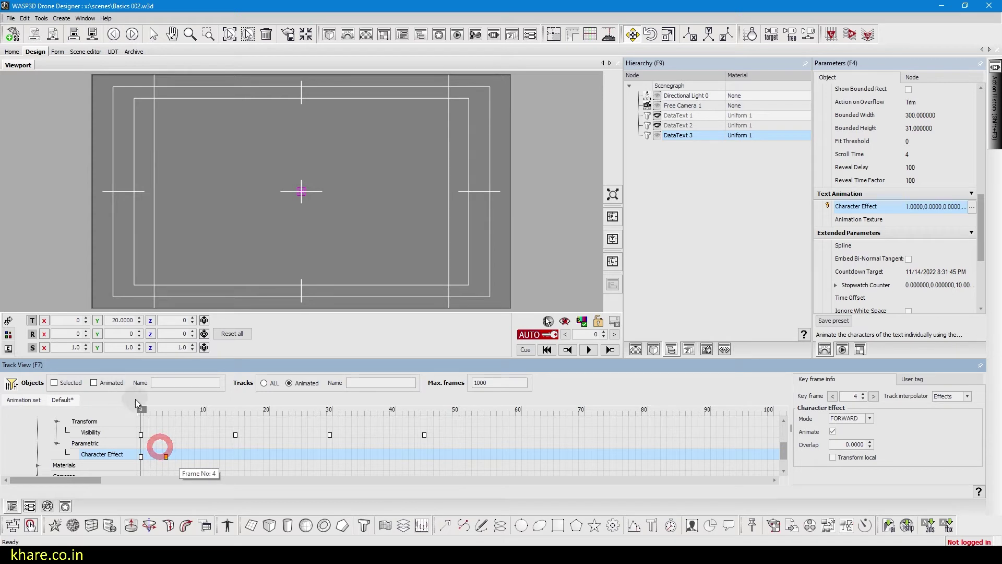
mouse_move(144, 409)
mouse_down()
mouse_move(220, 407)
mouse_move(135, 409)
mouse_up()
drag(165, 457, 330, 455)
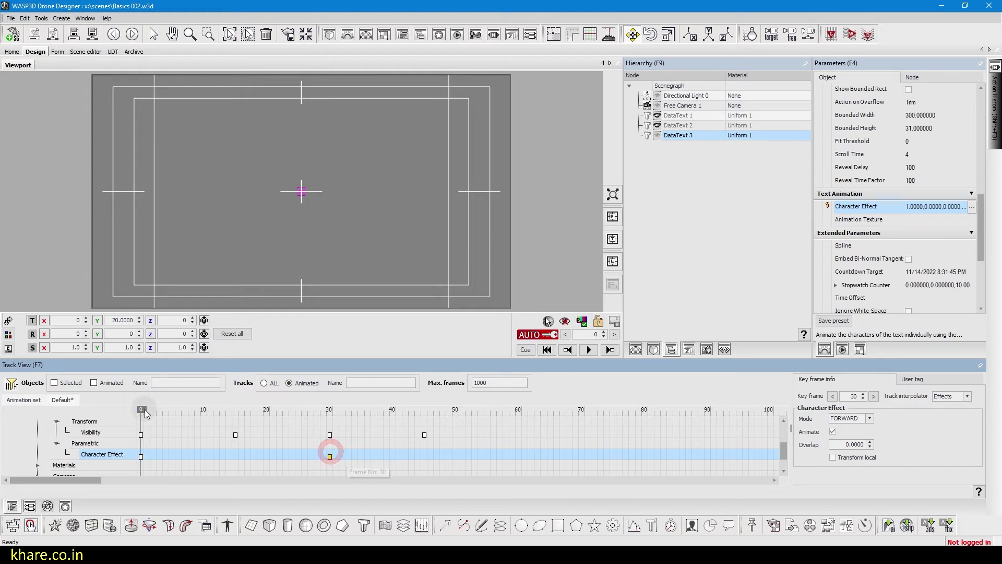
mouse_move(146, 413)
mouse_down()
mouse_move(349, 408)
mouse_move(208, 408)
mouse_move(288, 408)
mouse_move(231, 410)
mouse_up()
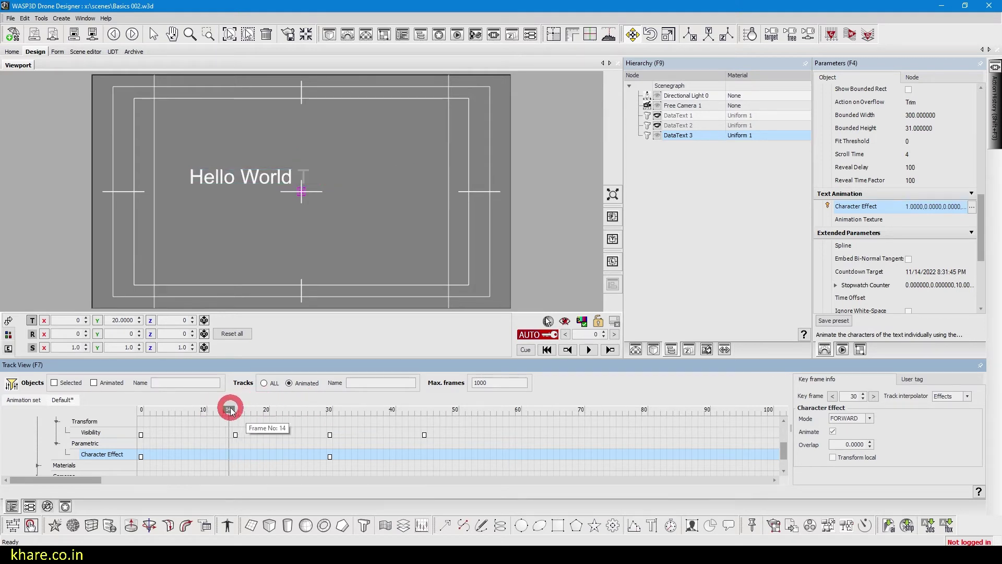
Delete the frame 30 character effect key and try the second key at about frame 7 and at frame 2
click(330, 457)
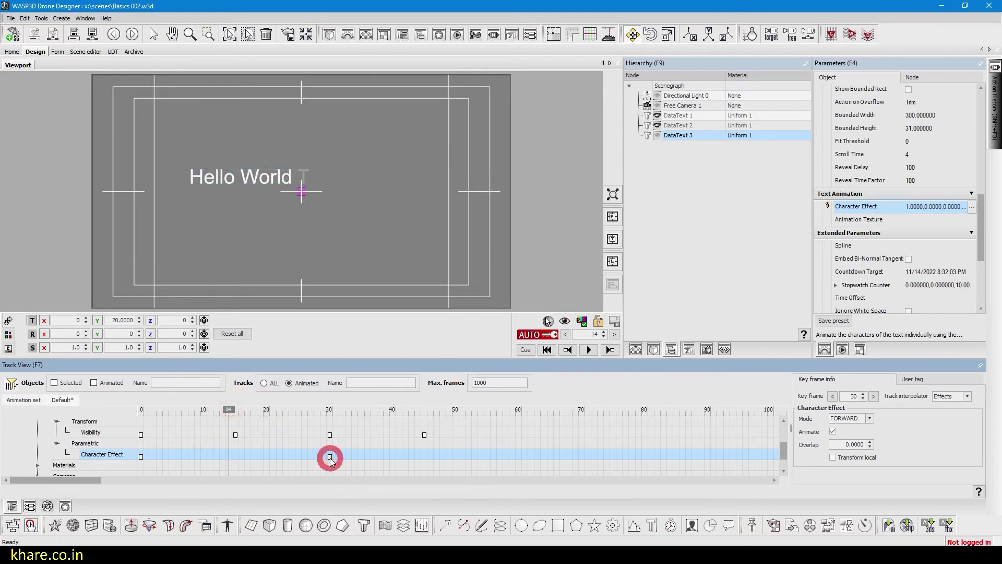
key(Delete)
click(205, 410)
mouse_move(207, 410)
mouse_down()
mouse_move(237, 411)
mouse_move(193, 411)
mouse_move(241, 413)
mouse_move(252, 402)
mouse_move(193, 402)
mouse_move(228, 407)
mouse_up()
drag(238, 462, 183, 459)
click(188, 411)
drag(189, 413, 156, 409)
drag(185, 457, 154, 461)
mouse_move(146, 412)
mouse_down()
mouse_move(221, 411)
mouse_move(153, 417)
mouse_up()
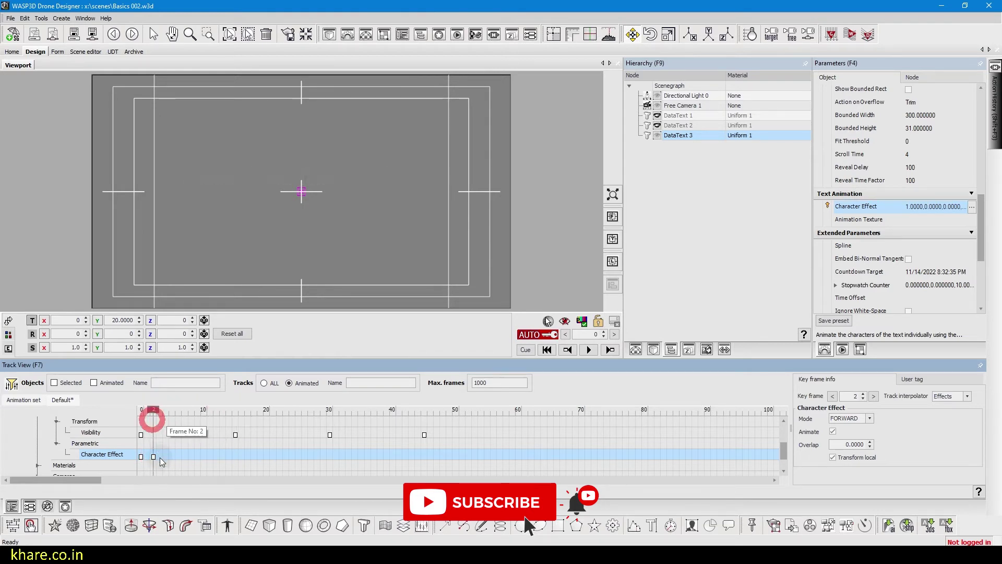
Try the second character effect key with Transform local at frame 30 and play the animation
drag(155, 461, 329, 456)
drag(154, 410, 273, 403)
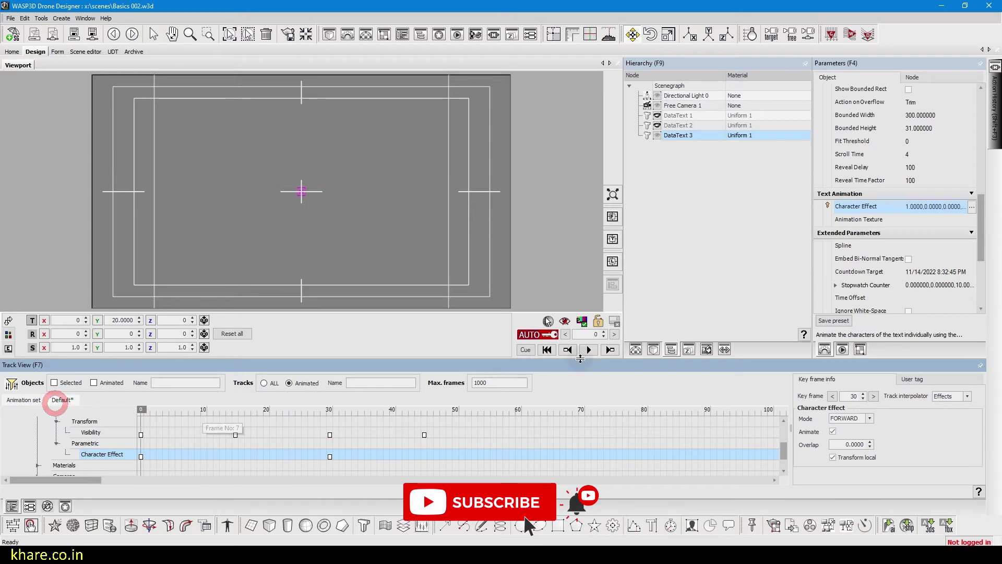
click(589, 349)
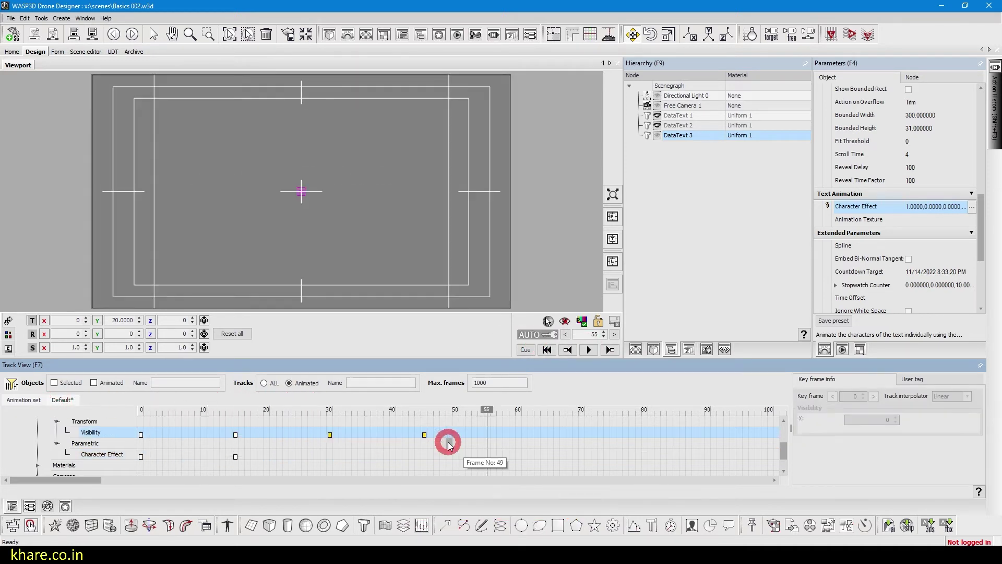
Delete DataText 3's visibility keys at frames 30 and 45 and replay from frame 0
key(Delete)
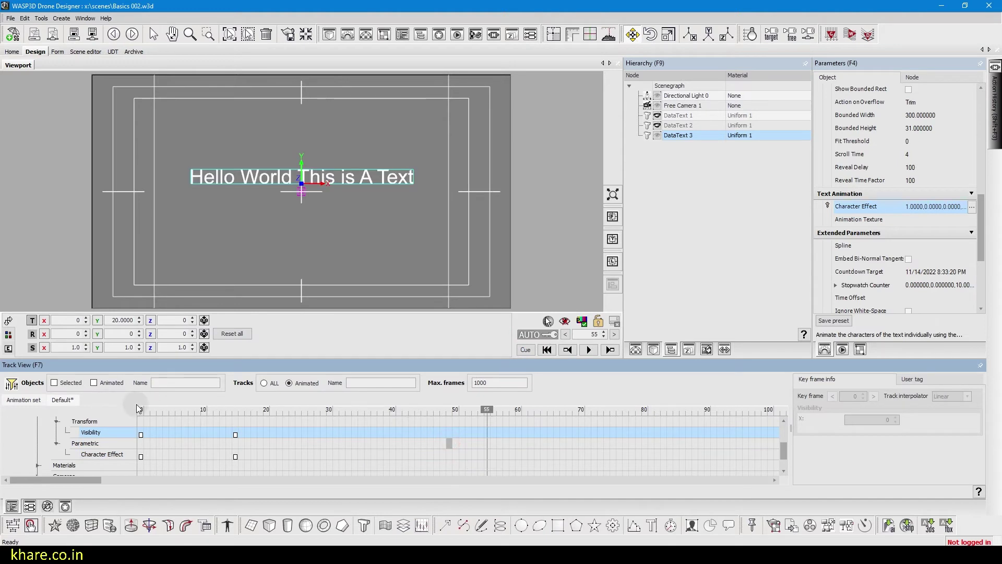
mouse_move(140, 408)
mouse_down()
mouse_move(355, 412)
mouse_move(68, 412)
mouse_up()
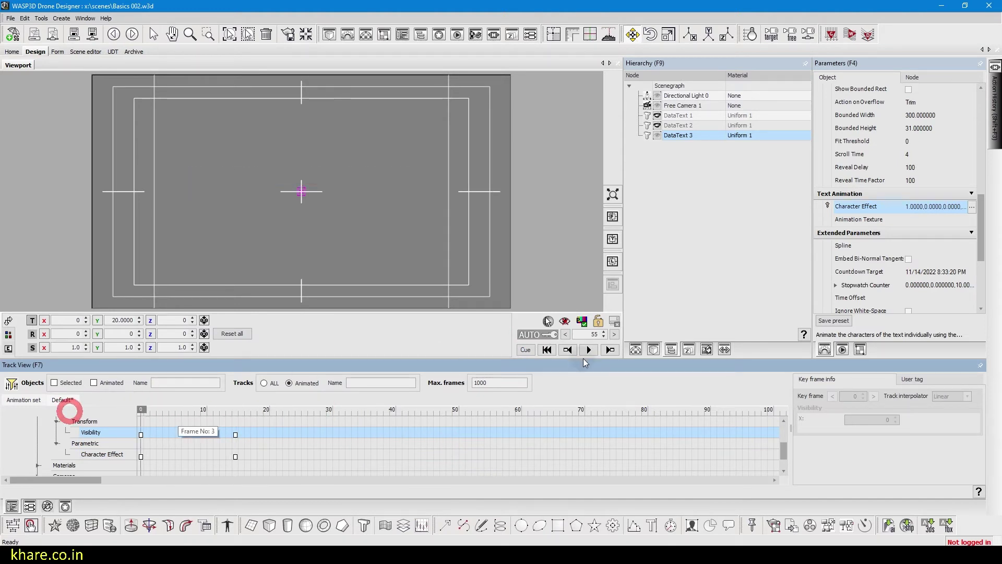
click(589, 350)
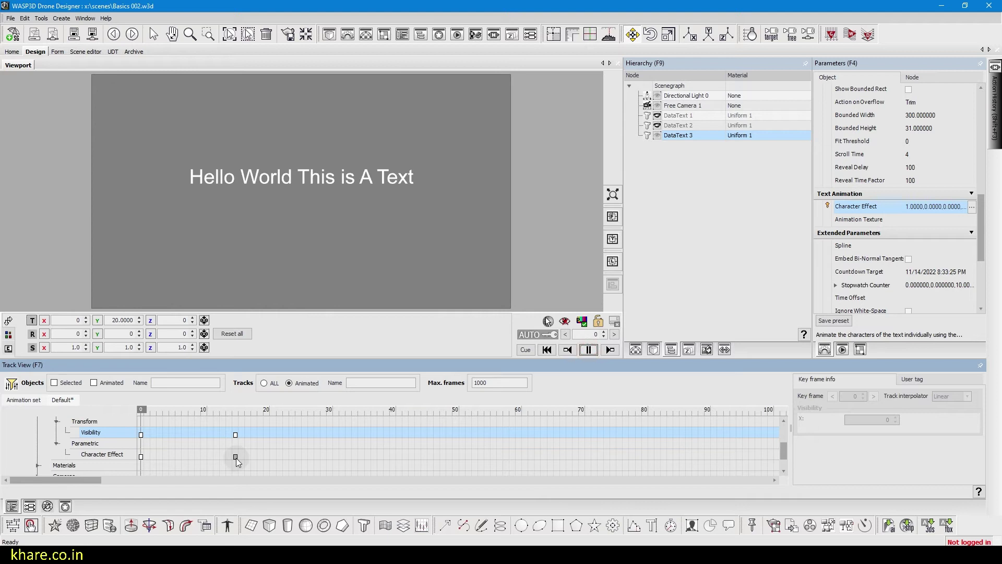
Move DataText 3's frame 15 character effect key to frame 49 and play the animation from the start
drag(236, 458, 448, 455)
click(525, 350)
click(589, 351)
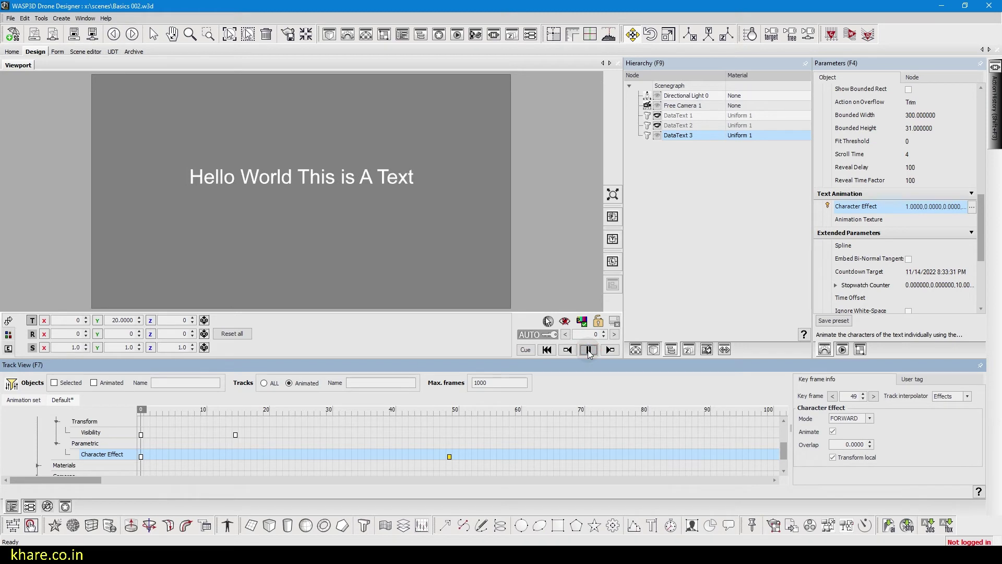
Replay the animation, move DataText 3's frame 15 visibility key to frame 6 and play again from the start
click(526, 351)
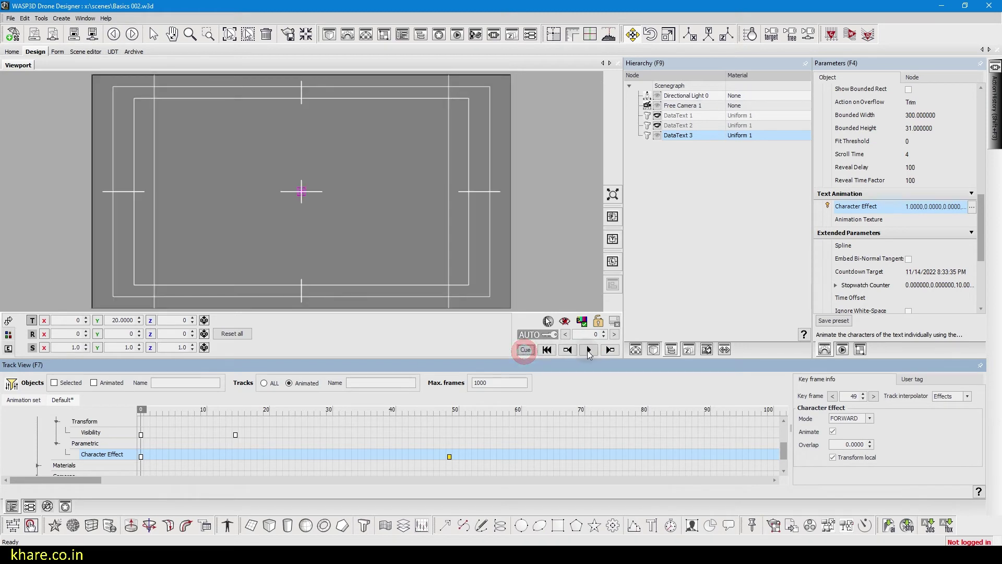
click(588, 351)
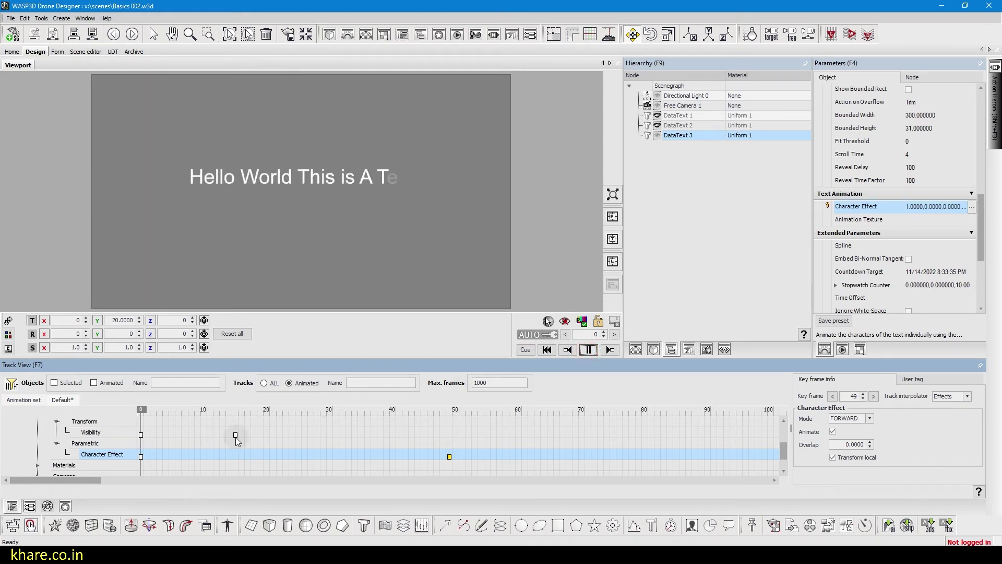
drag(236, 437, 179, 437)
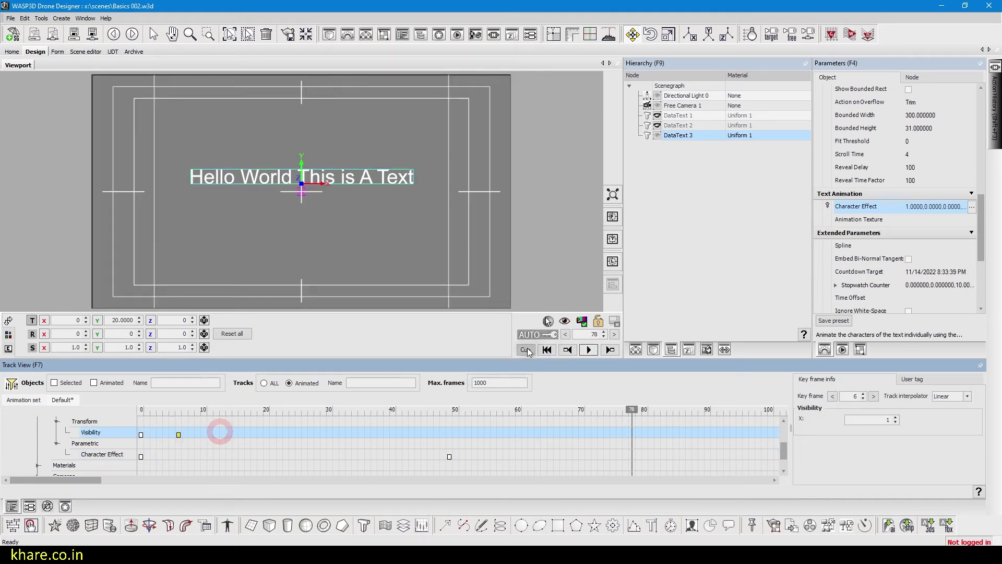
click(525, 350)
click(587, 349)
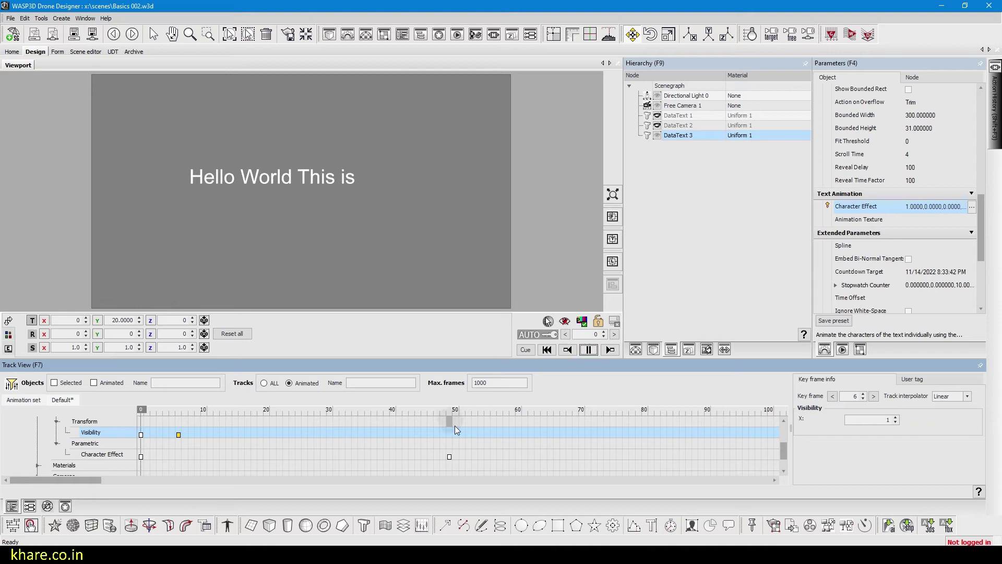
Try DataText 3's second character effect key at frame 50 and scrub the timeline through the reveal to frame 6
drag(450, 456, 455, 454)
drag(456, 410, 66, 426)
drag(142, 412, 178, 437)
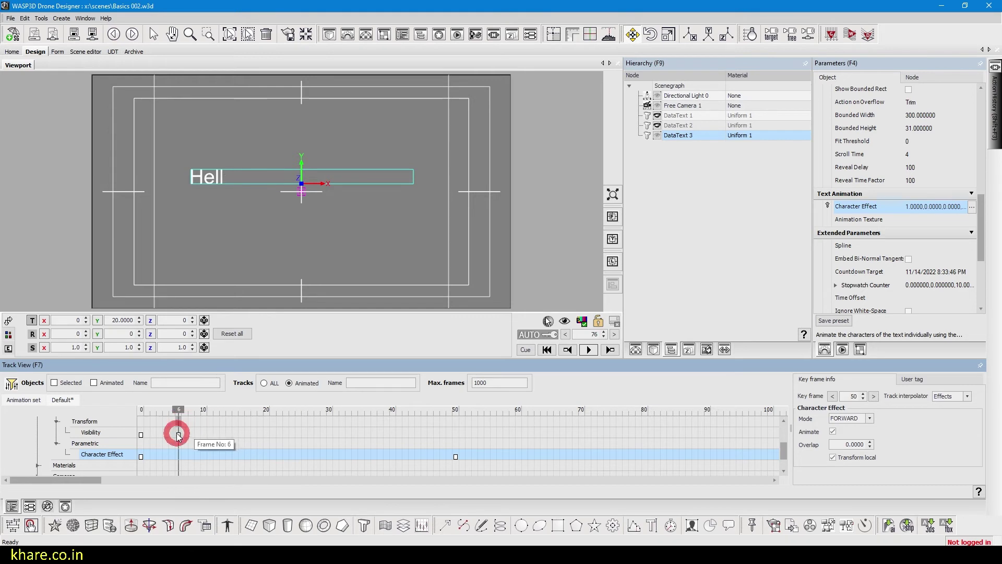
Play DataText 3's animation from the start twice and scrub the timeline to frame 30
click(524, 349)
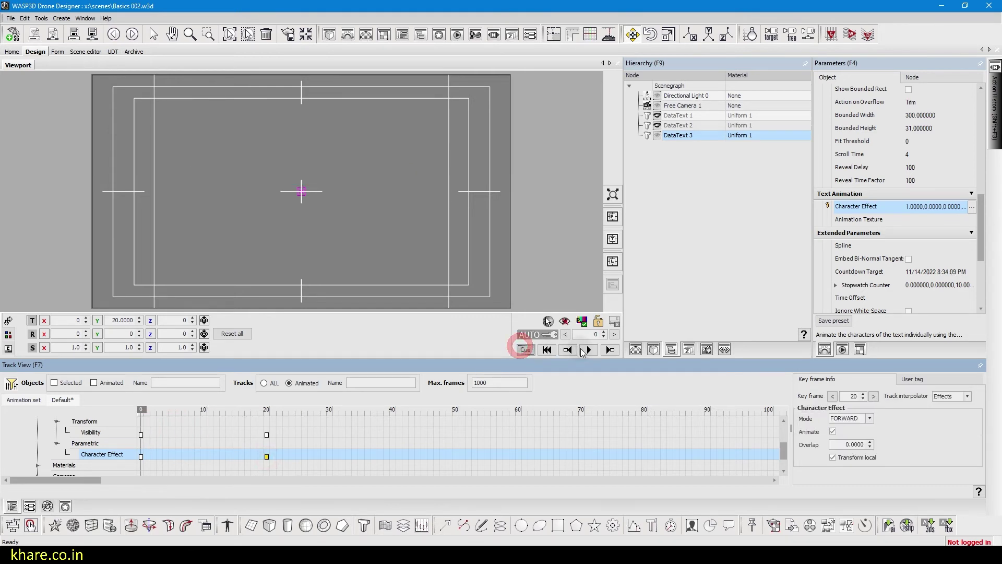
click(589, 349)
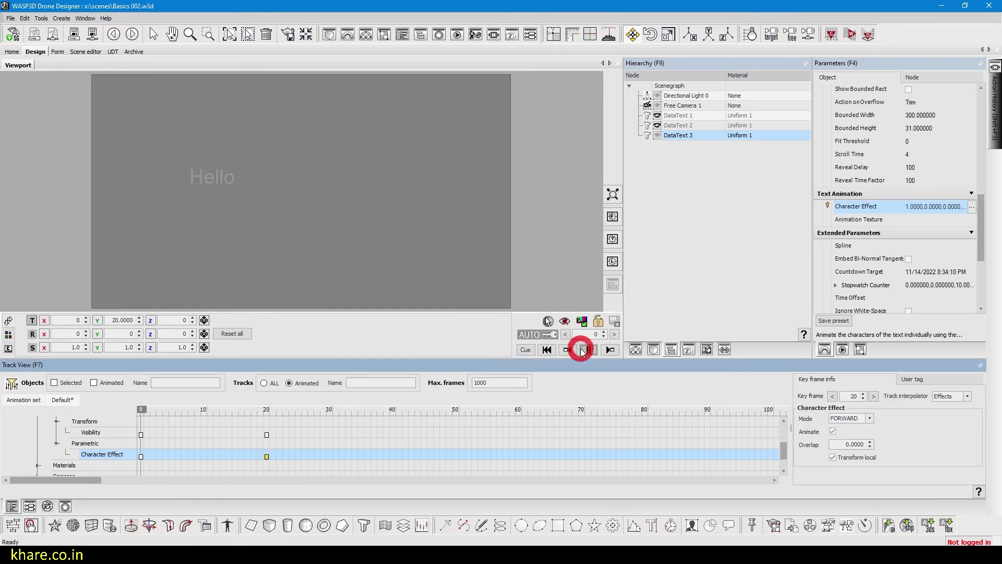
click(530, 350)
click(588, 349)
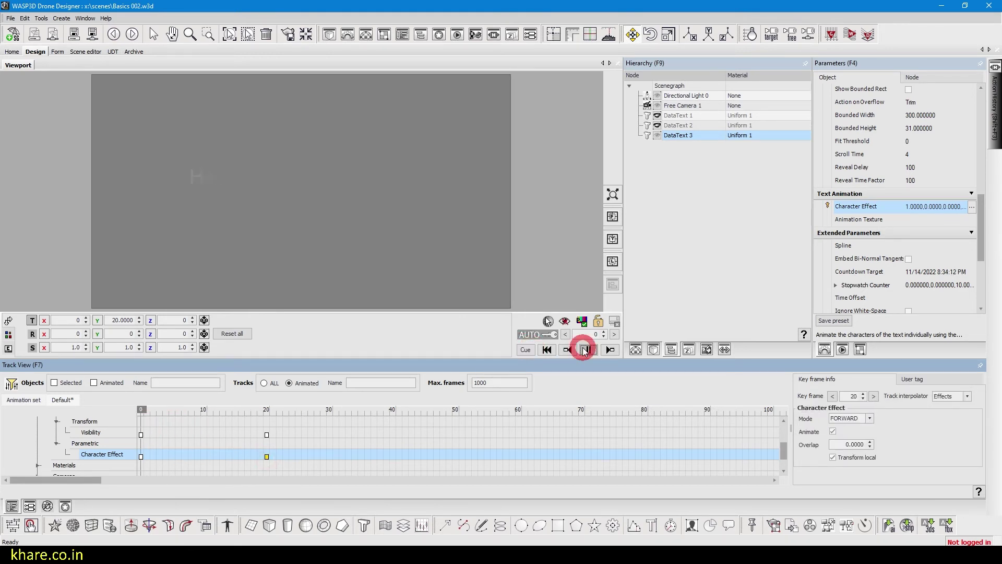
drag(198, 413, 329, 409)
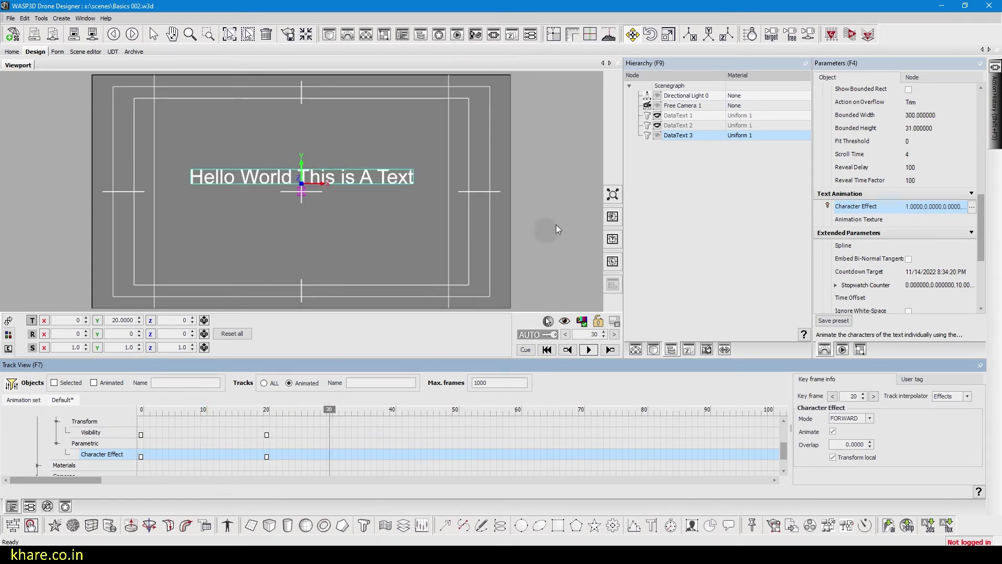
Duplicate DataText 3, hide the original and select the new copy
click(697, 139)
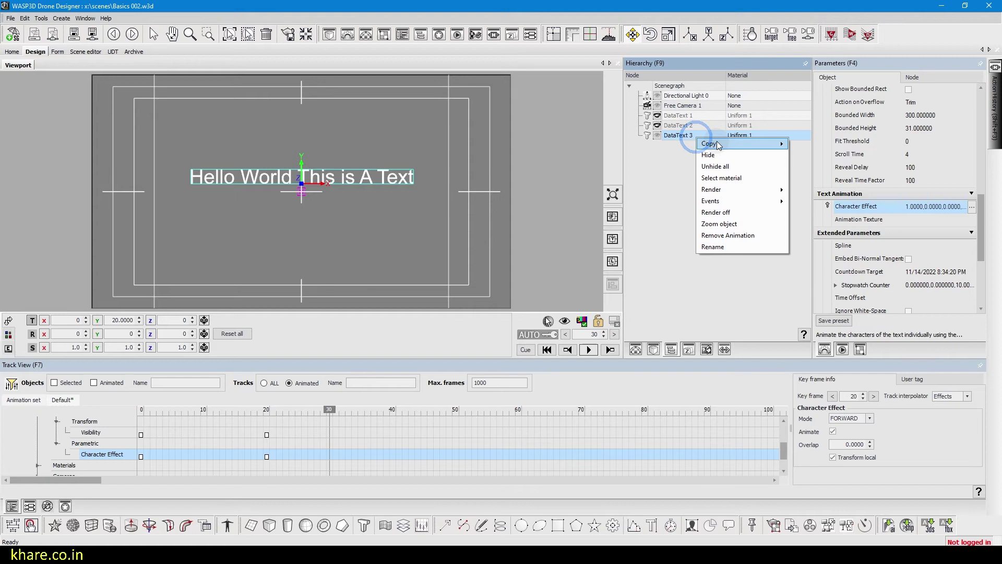
mouse_move(720, 144)
click(810, 141)
click(657, 135)
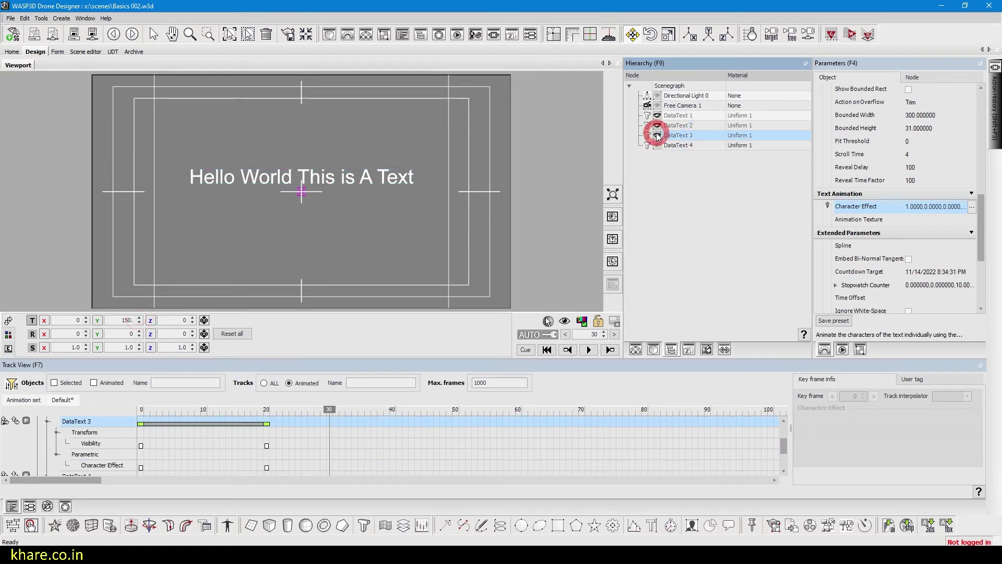
click(677, 145)
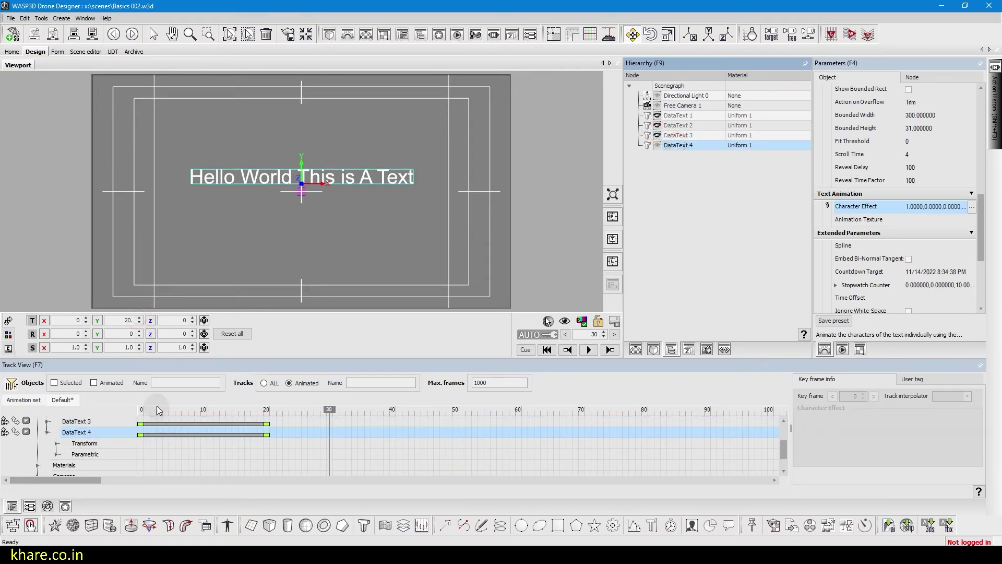
Expand DataText 4's transform and parametric tracks and delete its visibility keys at frames 0 and 20
drag(156, 409, 266, 409)
click(177, 439)
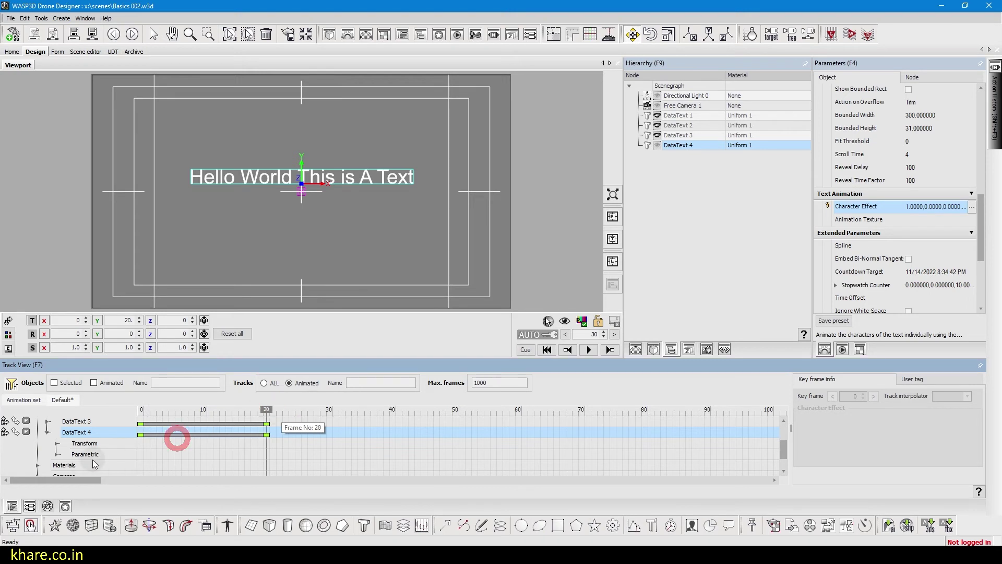
double_click(92, 460)
double_click(88, 444)
drag(266, 411, 102, 417)
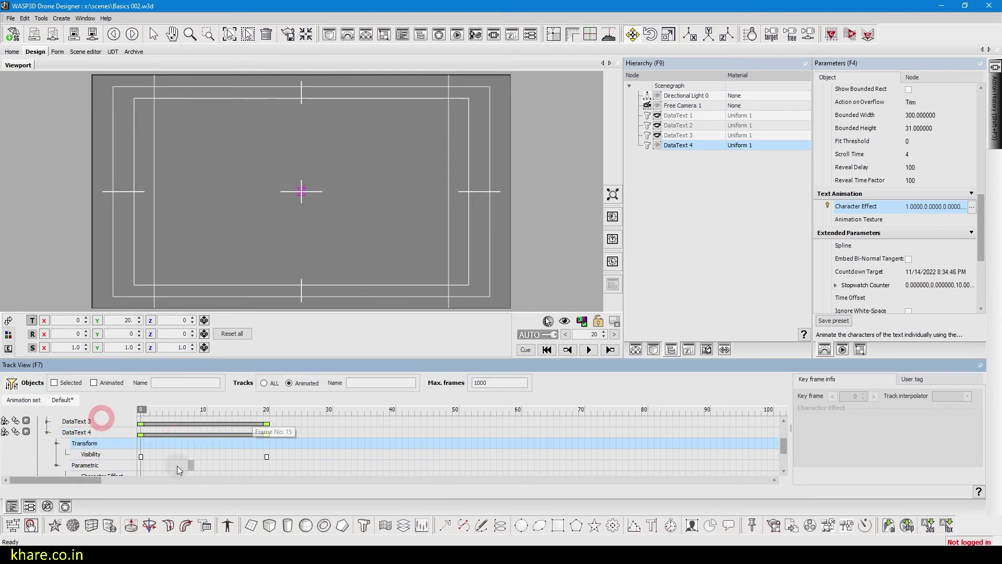
click(142, 456)
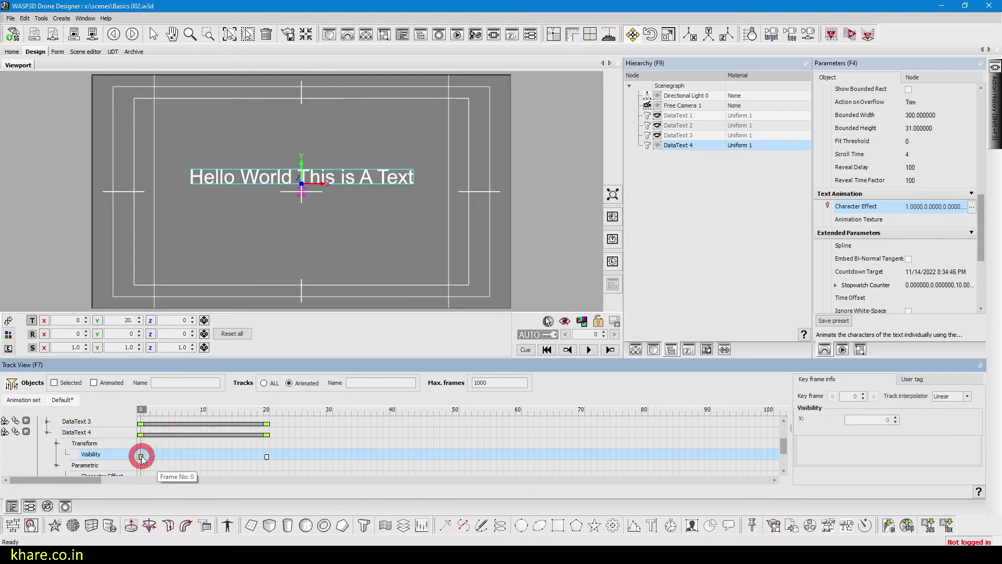
click(266, 456)
key(Delete)
Turn on auto keyframing and add a translation key for DataText 4 at frame 0 with Y at 20
drag(159, 410, 32, 421)
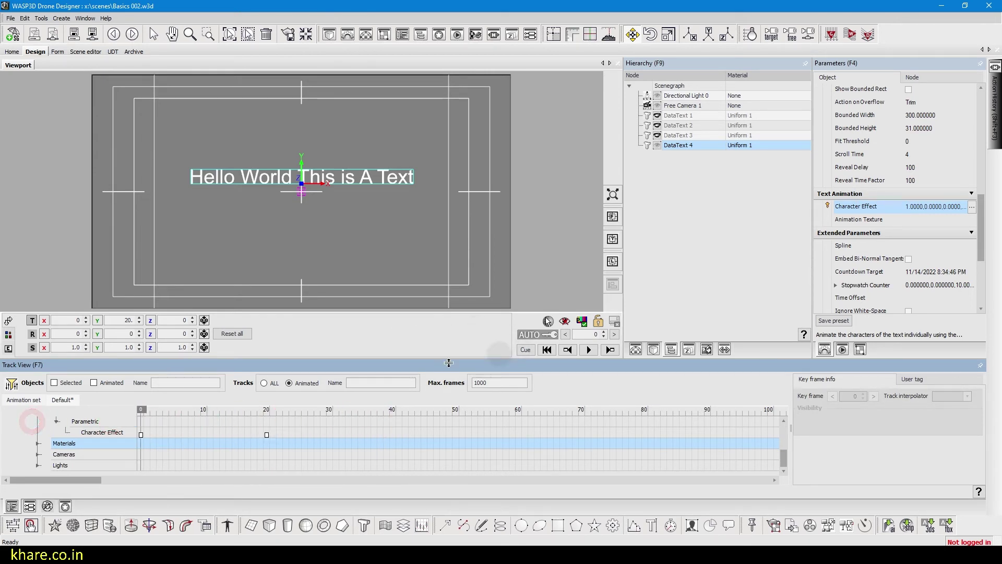
click(104, 432)
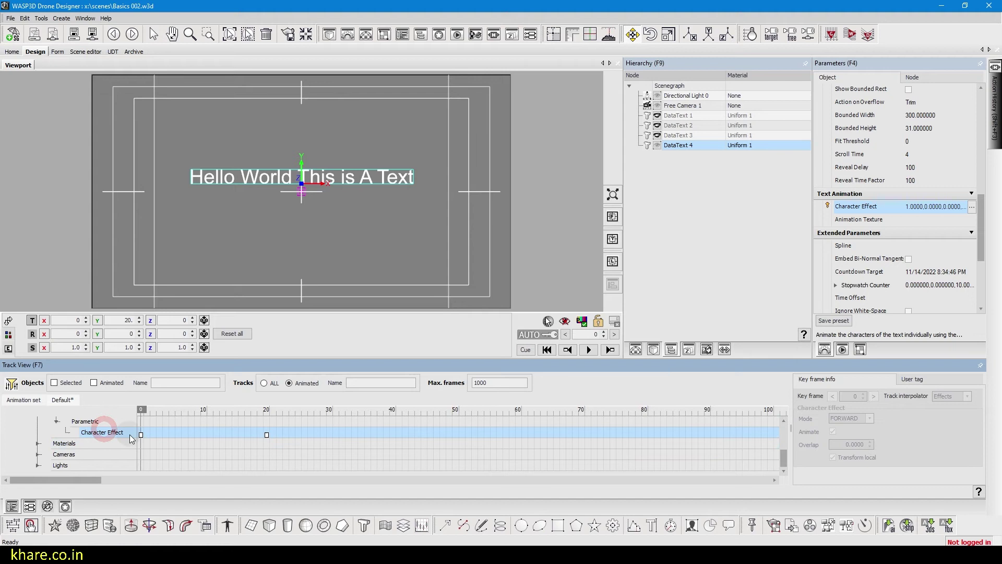
click(784, 433)
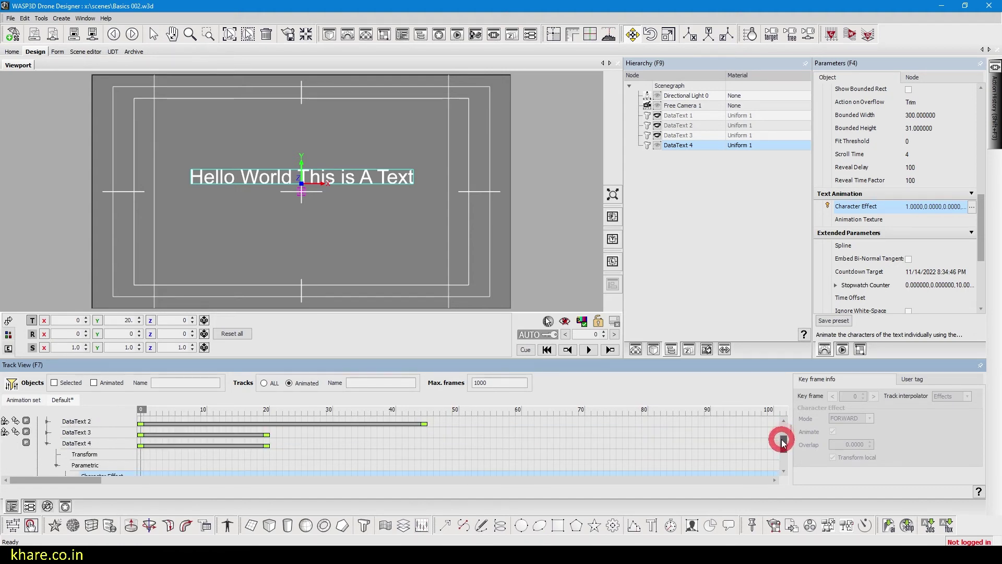
click(91, 445)
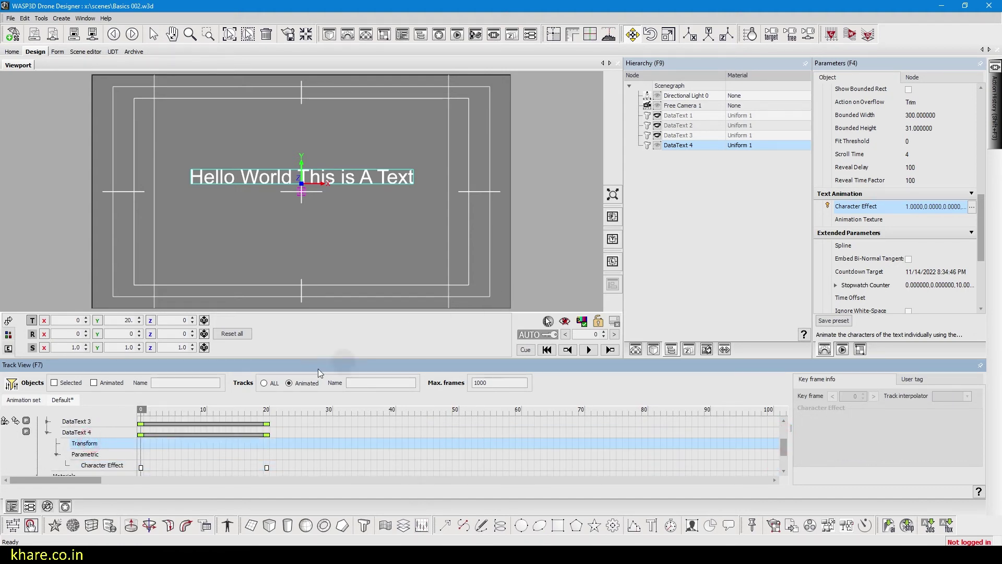
drag(146, 414, 119, 416)
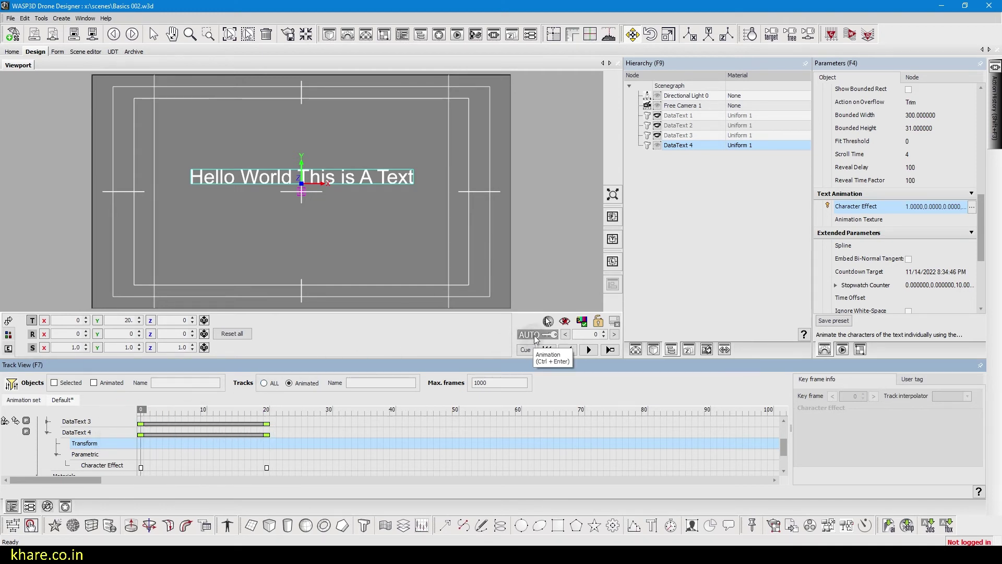
click(535, 337)
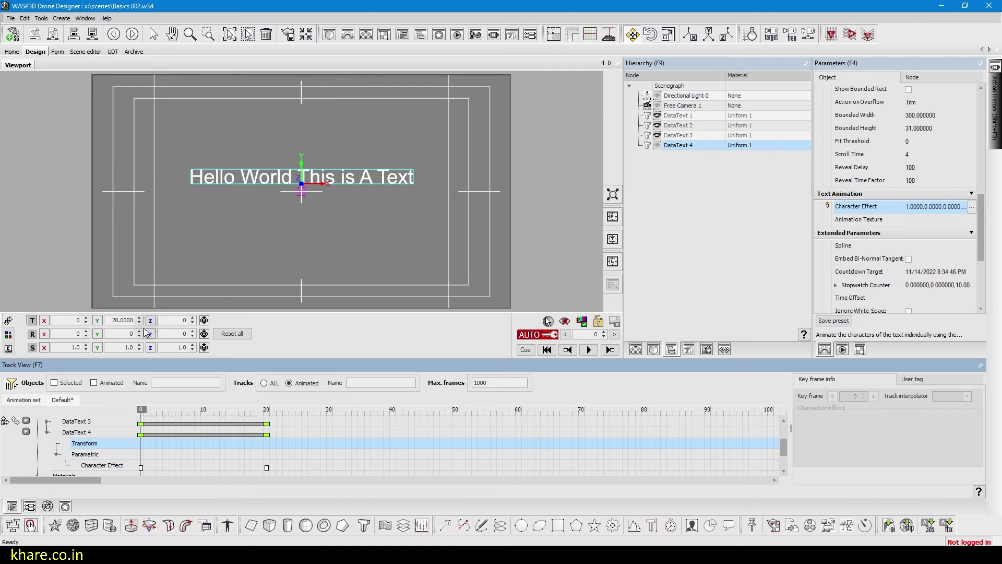
drag(160, 412, 128, 410)
click(125, 320)
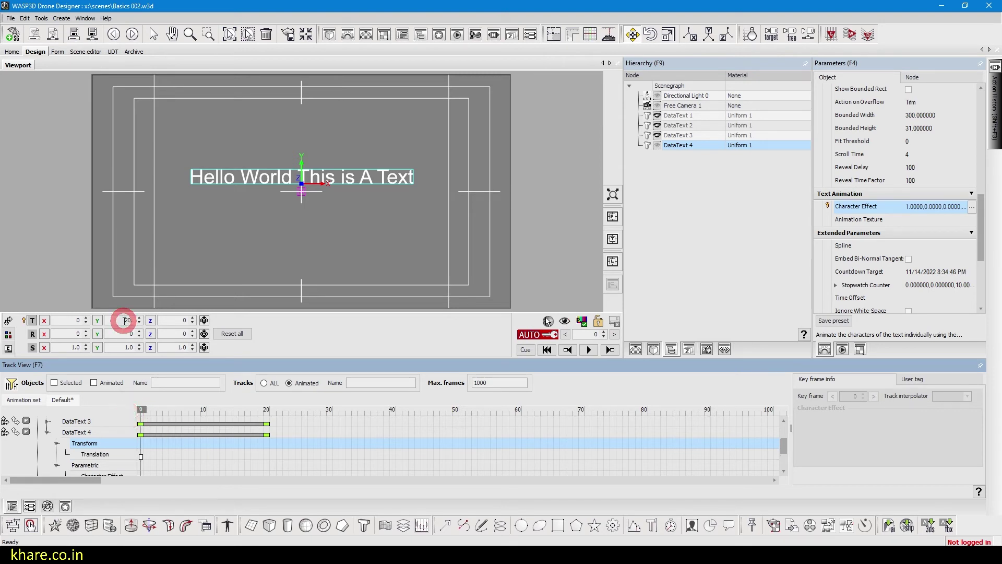
click(117, 320)
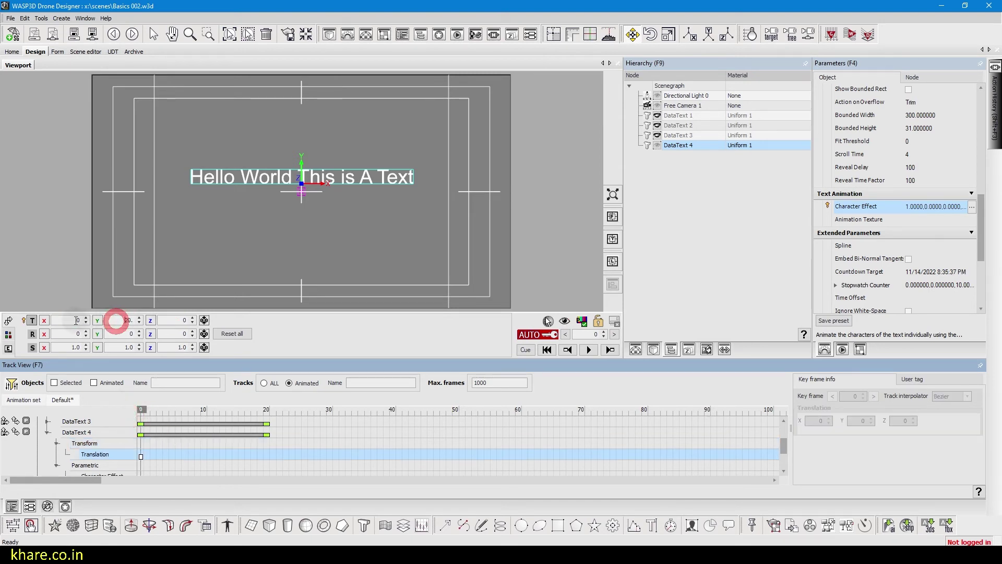
Key DataText 4's Y translation at -220 on frame 20 and return the timeline to frame 0
drag(141, 410, 271, 412)
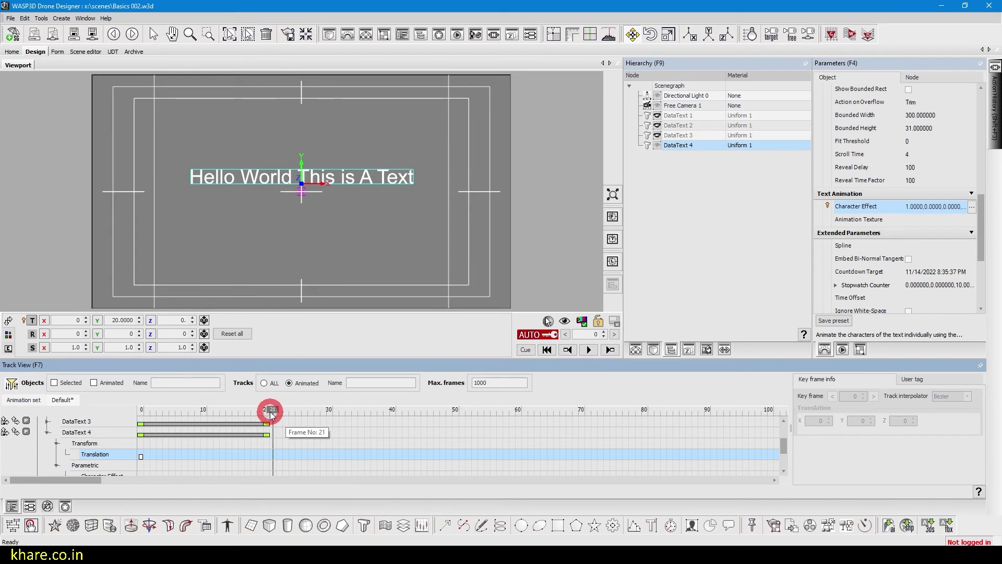
shift+drag(125, 320, 143, 325)
drag(266, 409, 121, 412)
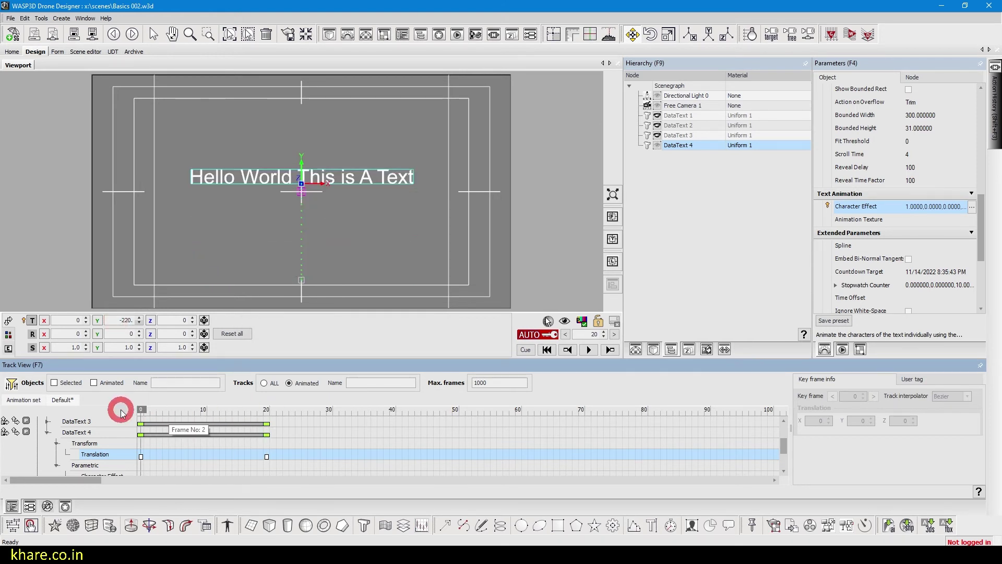
Set DataText 4's character effect overlap to 0.85 at frame 0 and scrub the timeline to preview it
click(749, 269)
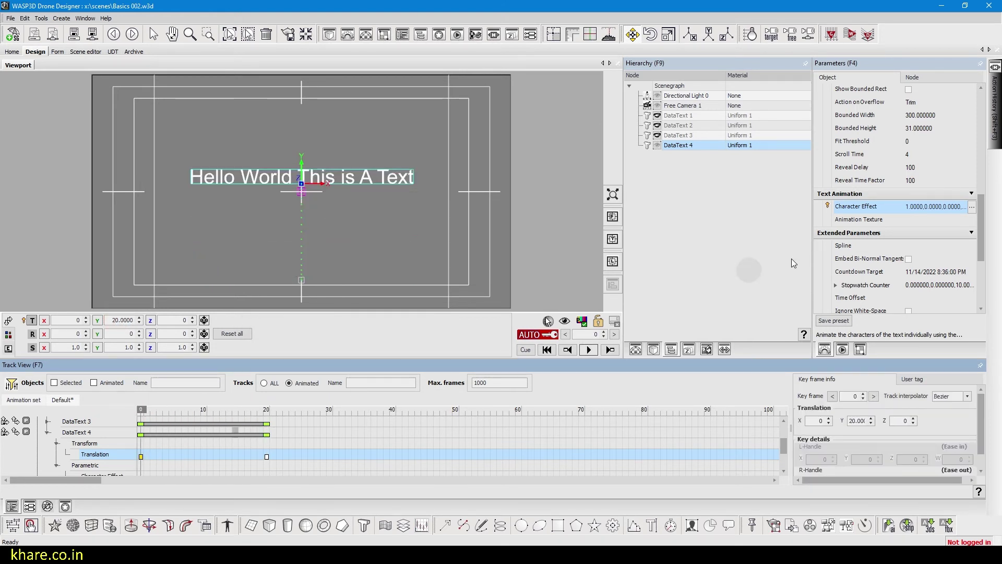
click(972, 208)
click(898, 252)
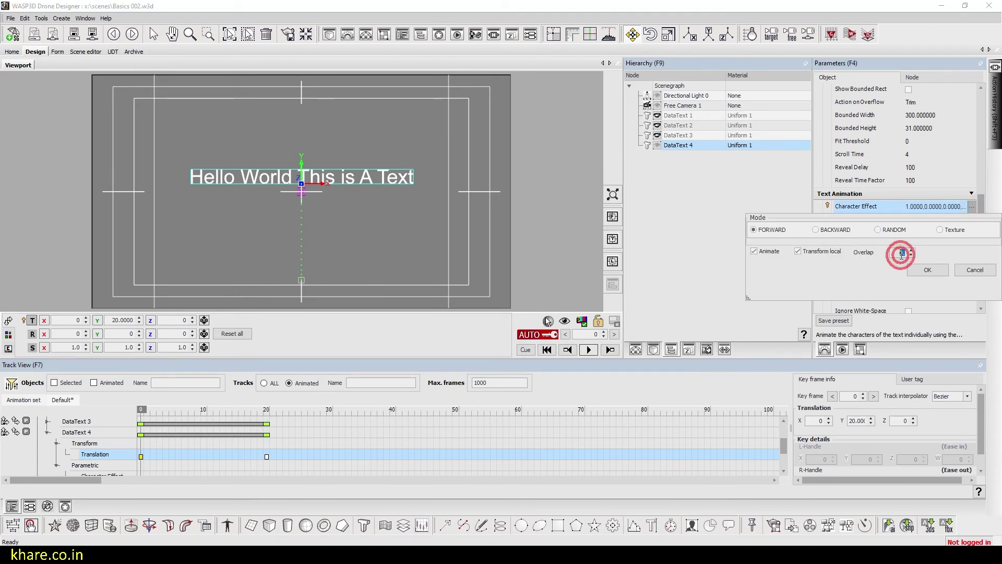
click(923, 268)
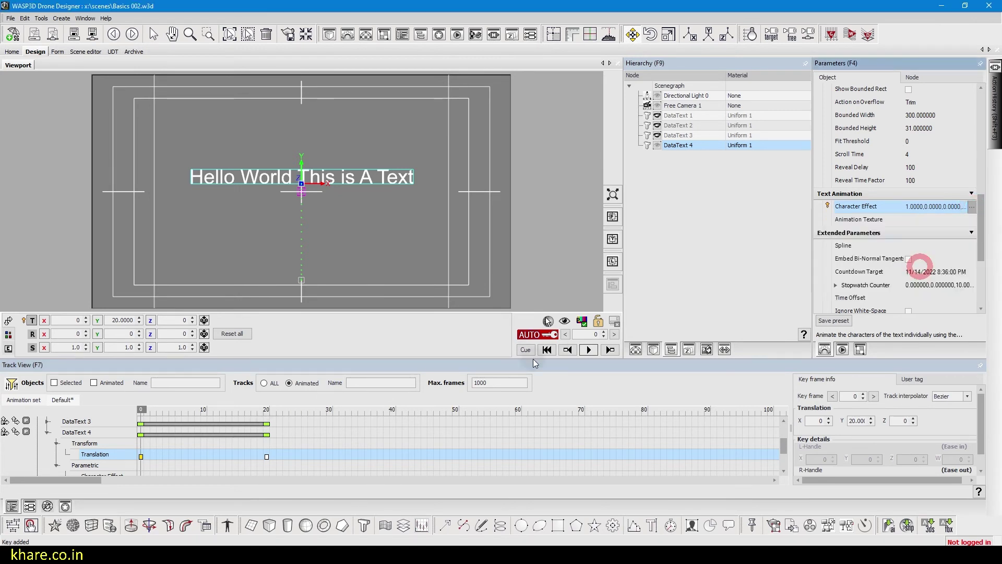
drag(148, 417, 125, 416)
Try DataText 4's frame 20 character effect key at frame 50 and scrub the timeline to about frame 12
click(266, 457)
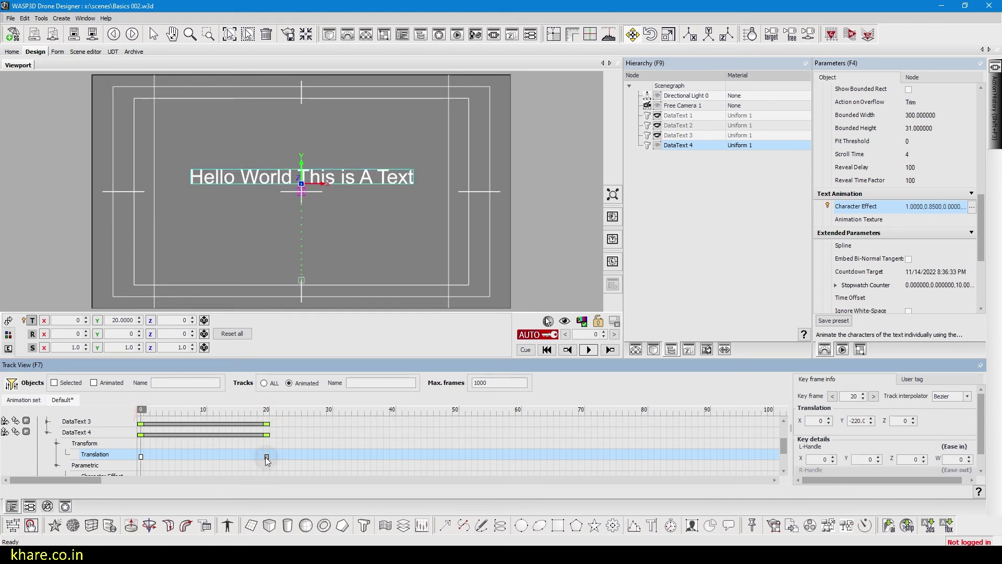
click(94, 465)
drag(784, 448, 787, 452)
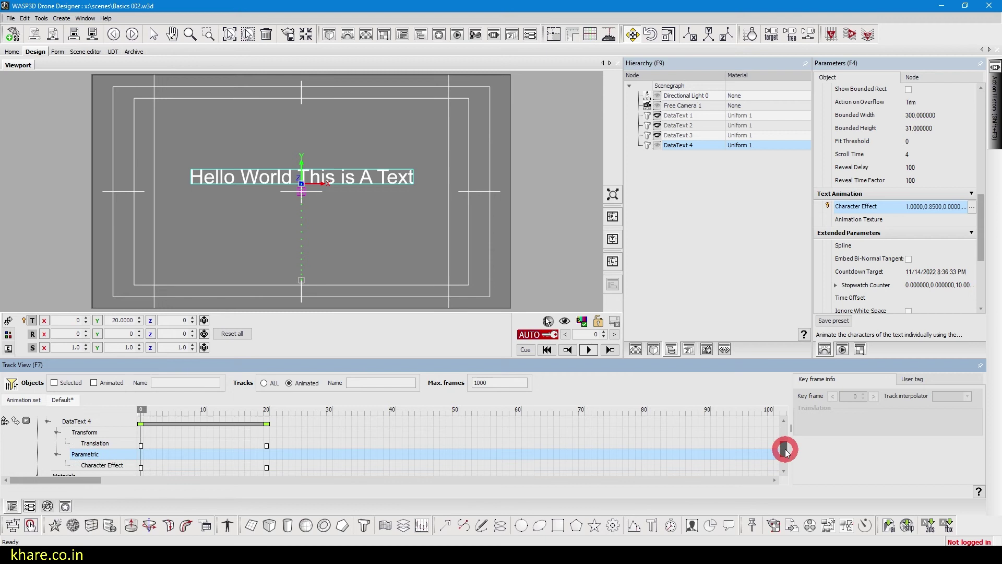
drag(267, 467, 454, 467)
mouse_move(224, 409)
mouse_down()
mouse_move(280, 409)
mouse_move(156, 412)
mouse_move(217, 413)
mouse_up()
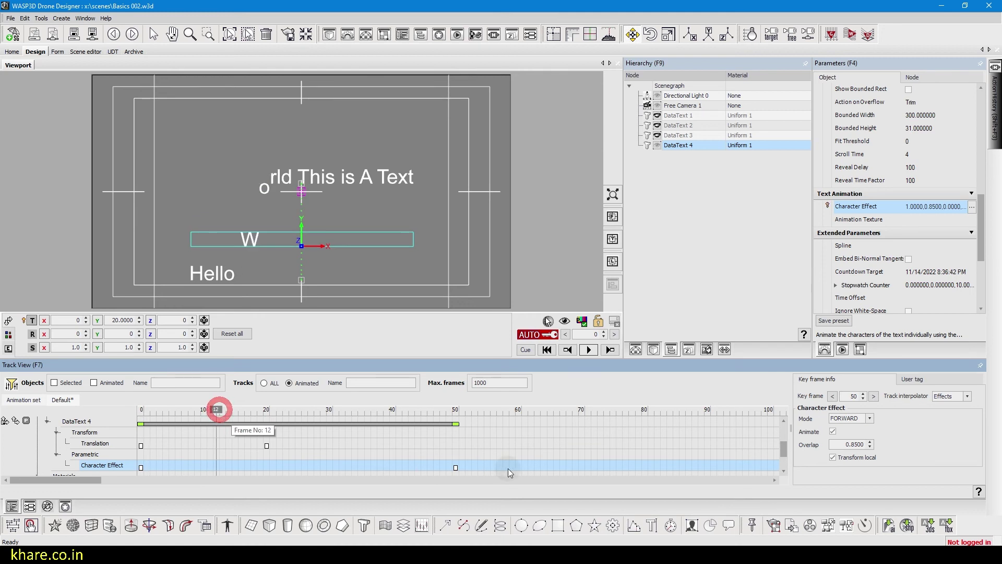
Try DataText 4's second character effect key at frame 10, scrub the timeline, and return the key to frame 20
drag(456, 467, 203, 467)
mouse_move(214, 410)
mouse_down()
mouse_move(143, 409)
mouse_move(196, 414)
mouse_move(161, 424)
mouse_move(141, 416)
mouse_move(197, 427)
mouse_move(257, 418)
mouse_move(206, 416)
mouse_move(205, 426)
mouse_up()
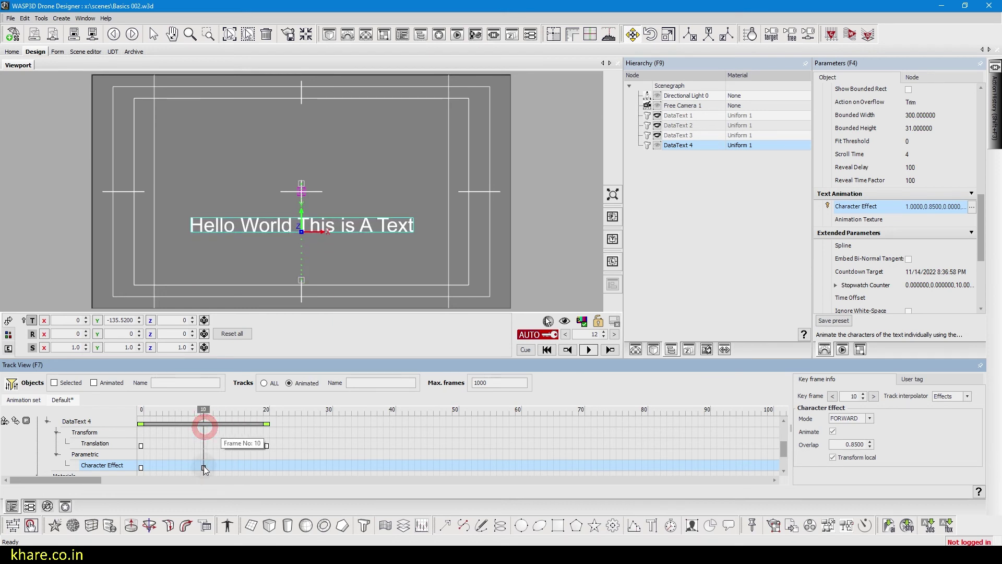
drag(204, 468, 269, 468)
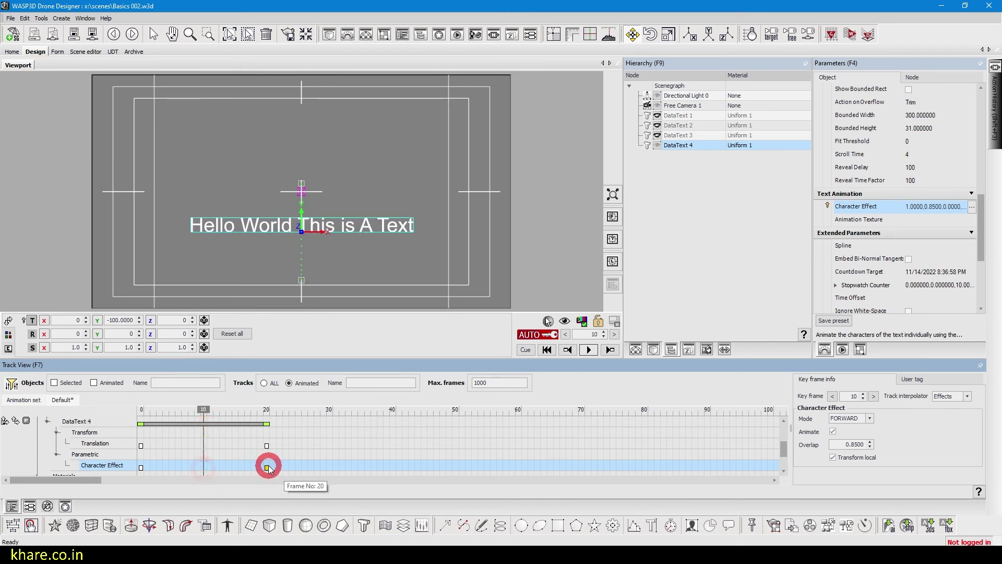
Return the timeline to frame 0 and key DataText 4's visibility off there
drag(203, 412, 114, 428)
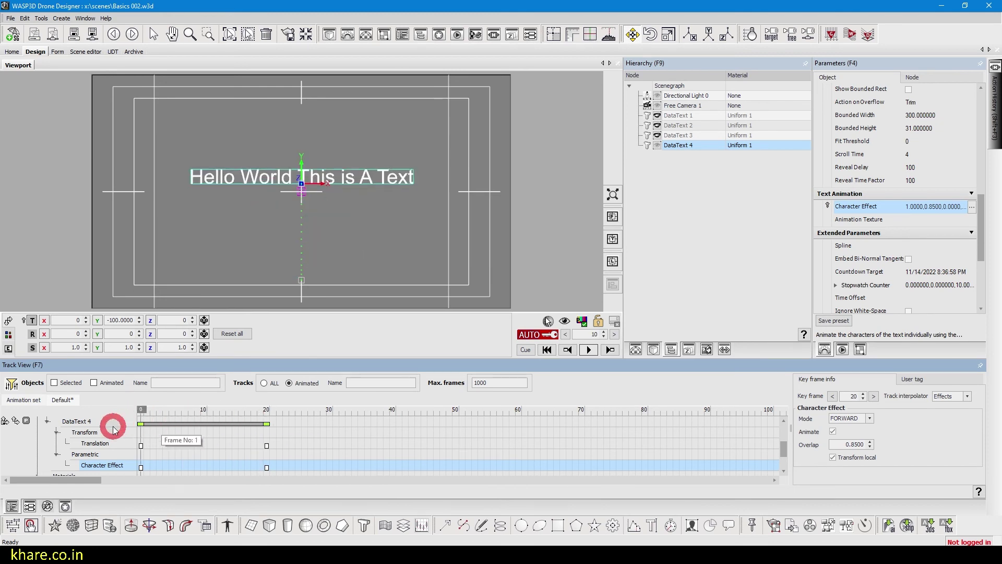
click(565, 321)
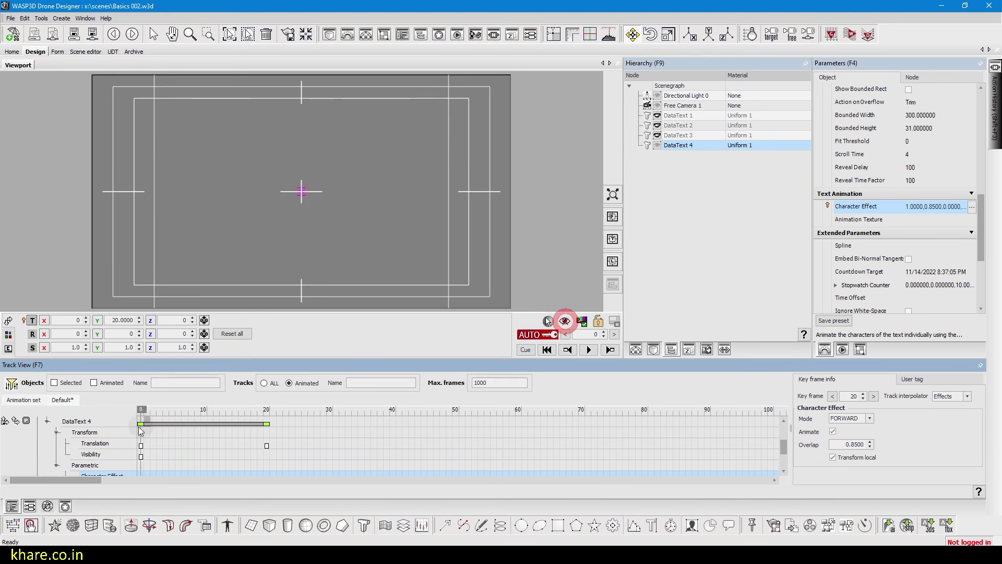
Key DataText 4's visibility on at frame 10, play the animation from the start, and scrub the timeline to frame 27
drag(150, 412, 204, 410)
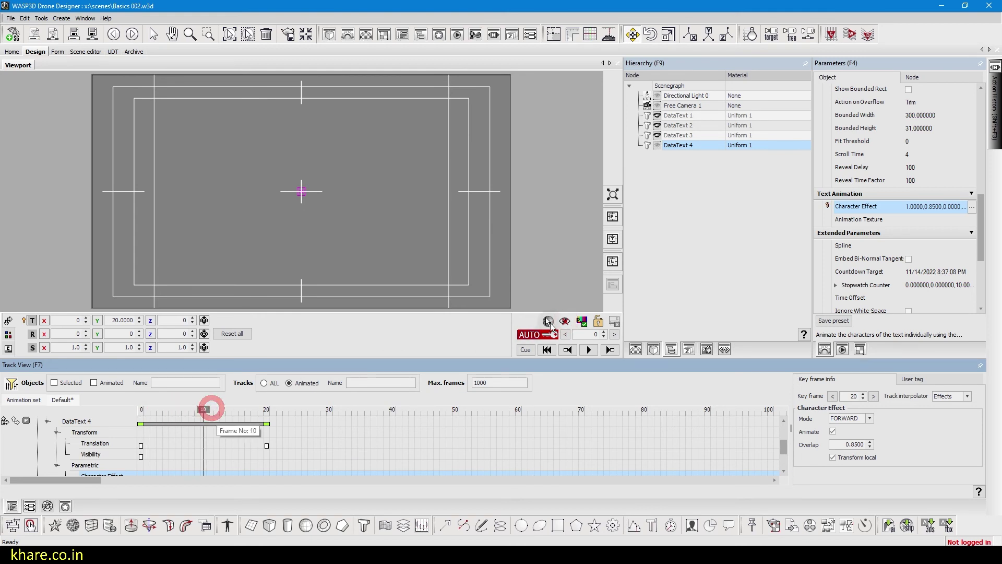
click(564, 322)
click(548, 350)
click(589, 349)
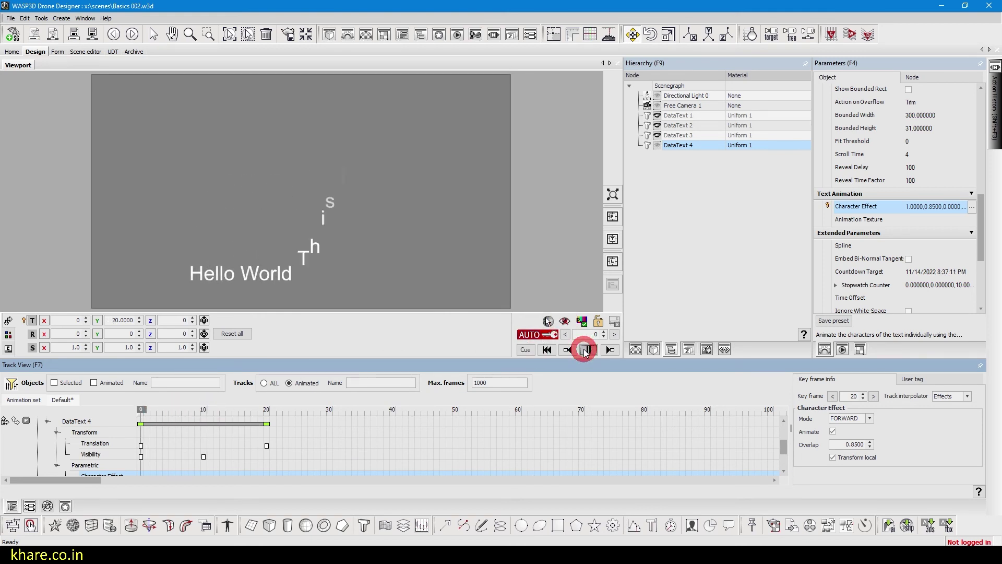
click(520, 348)
click(590, 348)
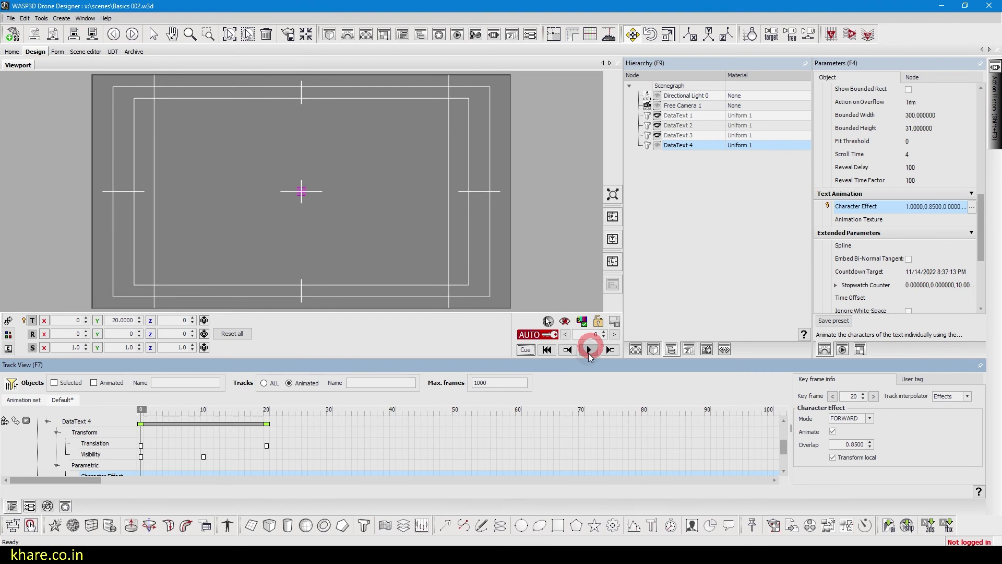
mouse_move(159, 409)
mouse_down()
mouse_move(258, 409)
mouse_move(128, 409)
mouse_move(310, 409)
mouse_up()
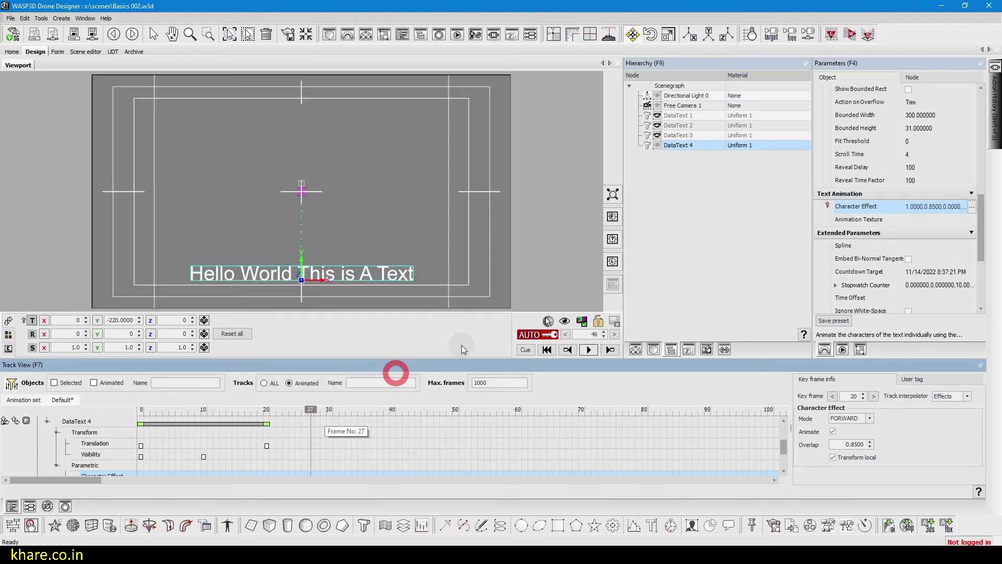
Turn off auto-keying and duplicate the DataText 4 object
click(553, 338)
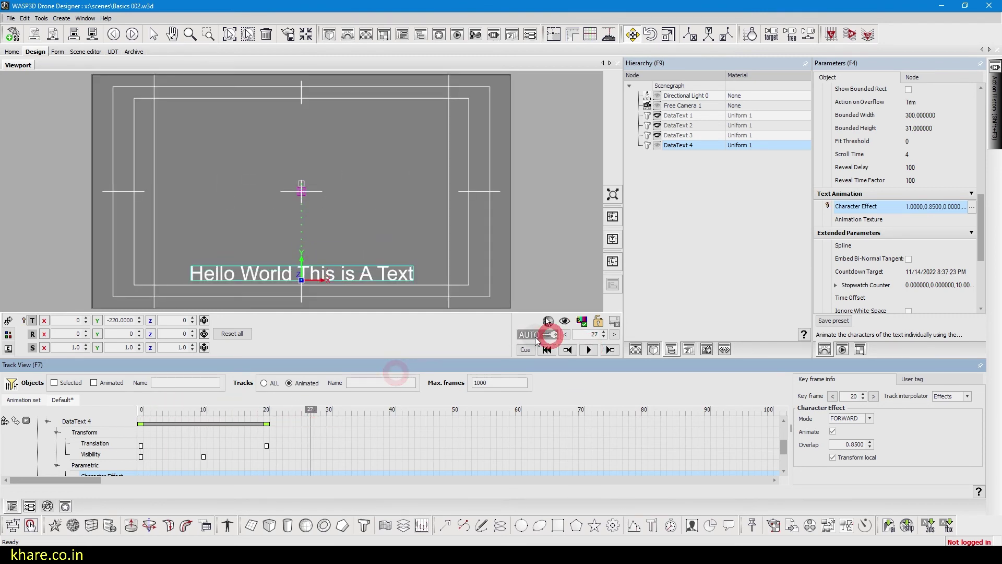
right_click(671, 146)
mouse_move(695, 146)
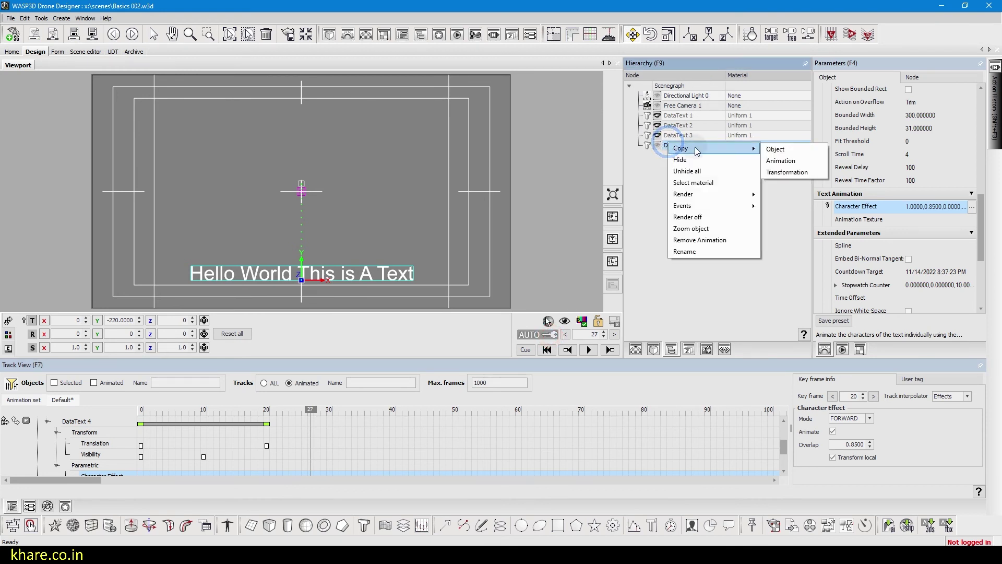
click(802, 148)
Move the original DataText 4 to about Y -40, hide it, and select the new DataText 5
click(671, 145)
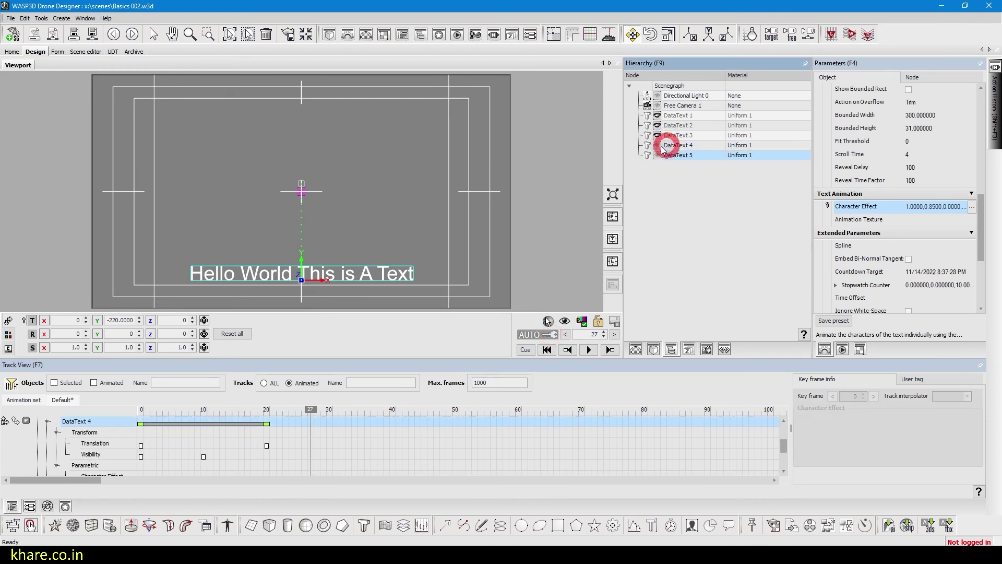
shift+drag(113, 320, 194, 307)
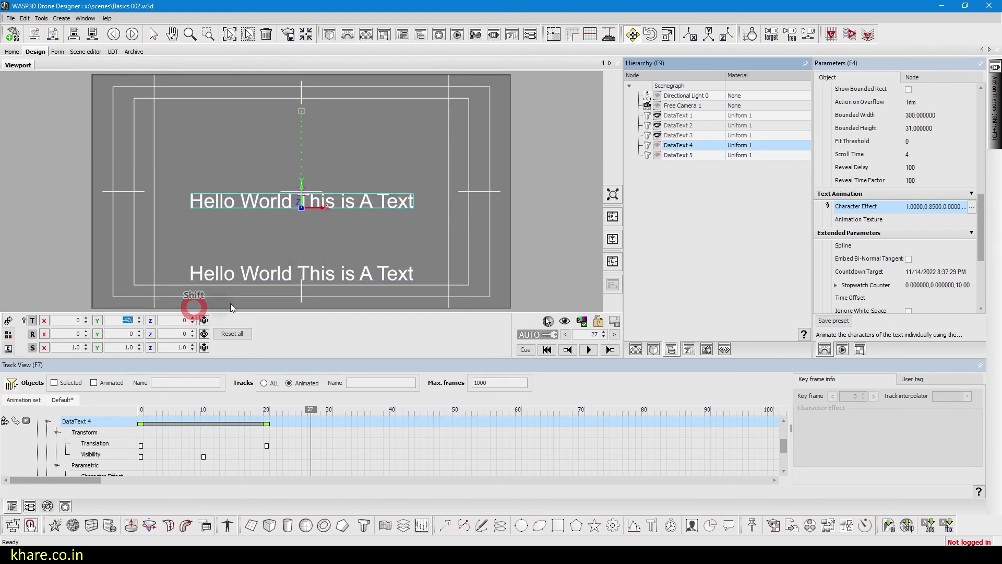
click(658, 147)
click(671, 156)
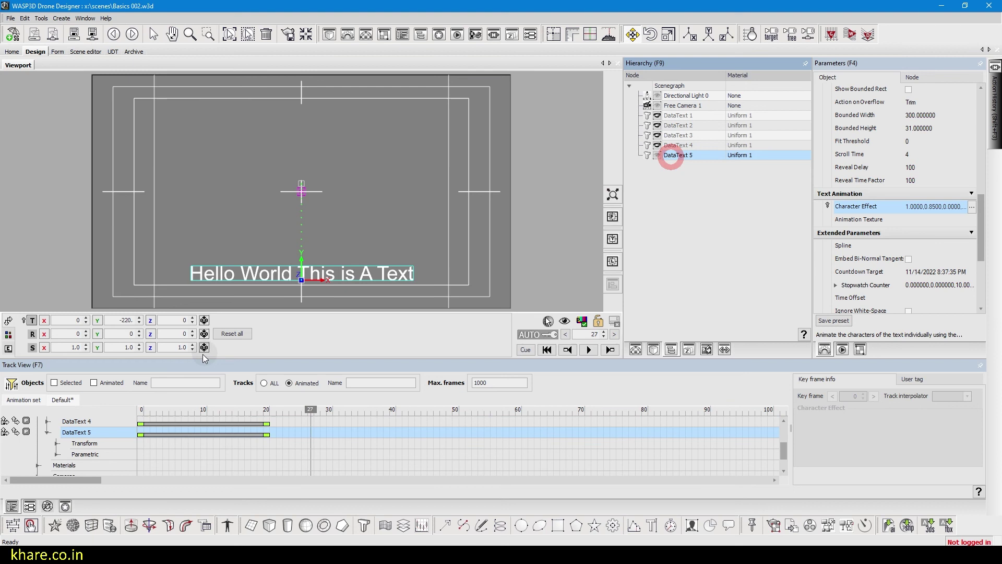
Delete DataText 5's translation and visibility keys, keeping its character effect keys, and return the timeline to frame 0
click(96, 452)
double_click(102, 442)
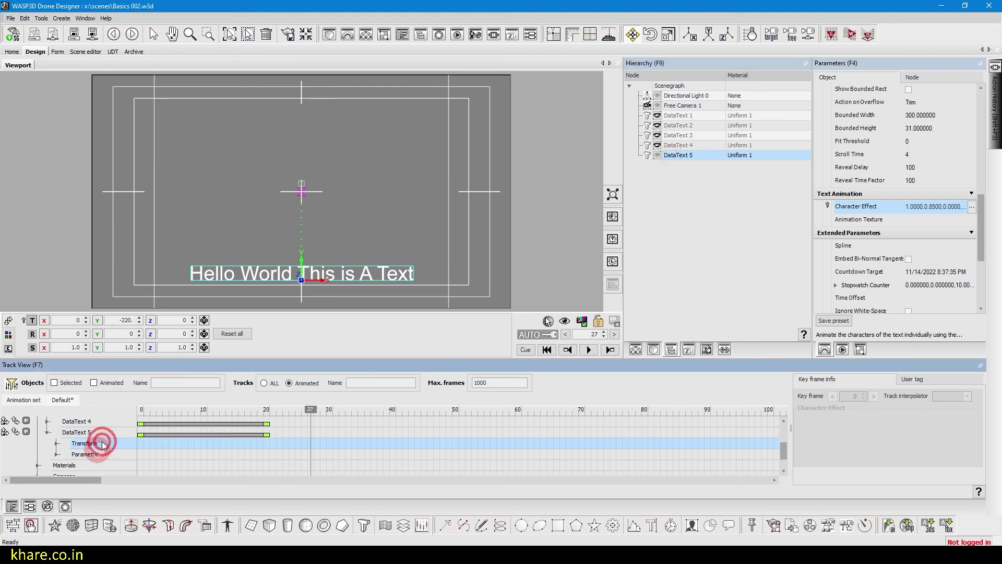
click(140, 457)
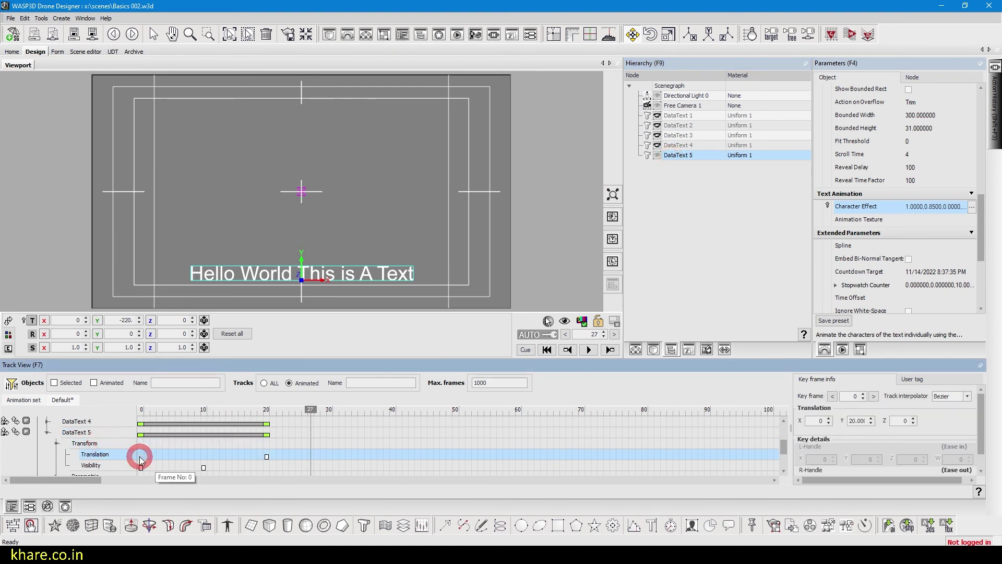
key(Delete)
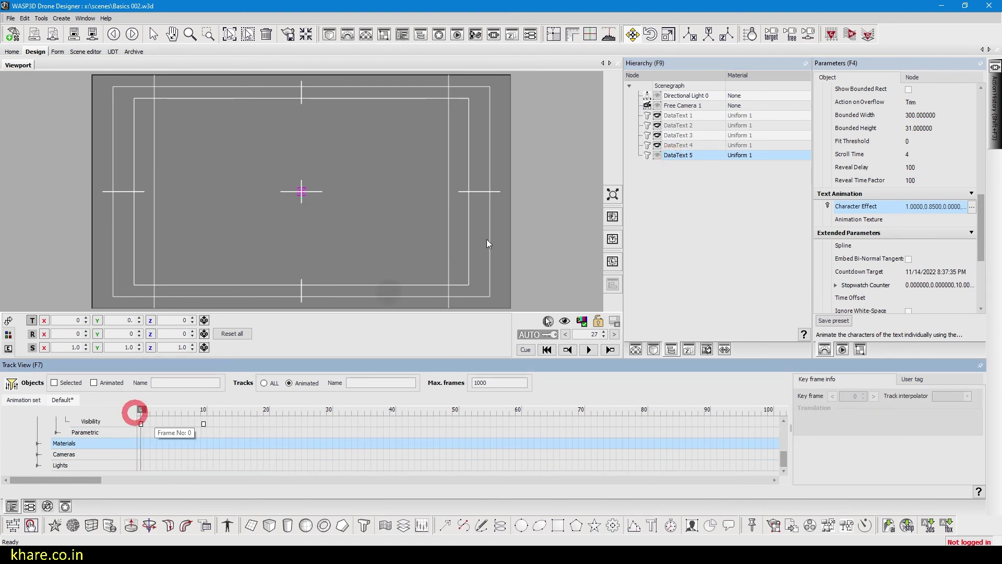
click(677, 156)
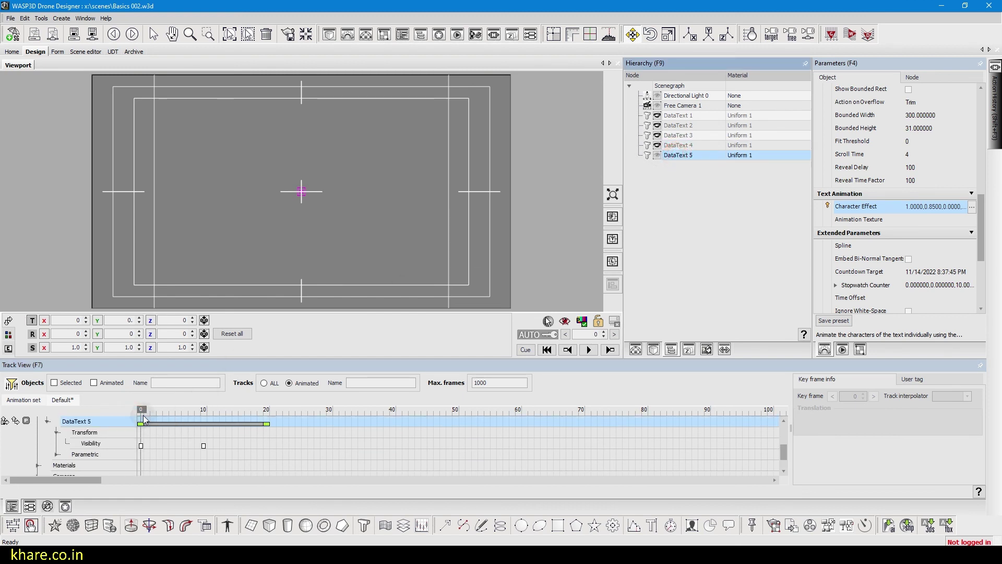
drag(144, 419, 162, 459)
drag(162, 459, 128, 460)
key(Delete)
drag(204, 410, 91, 414)
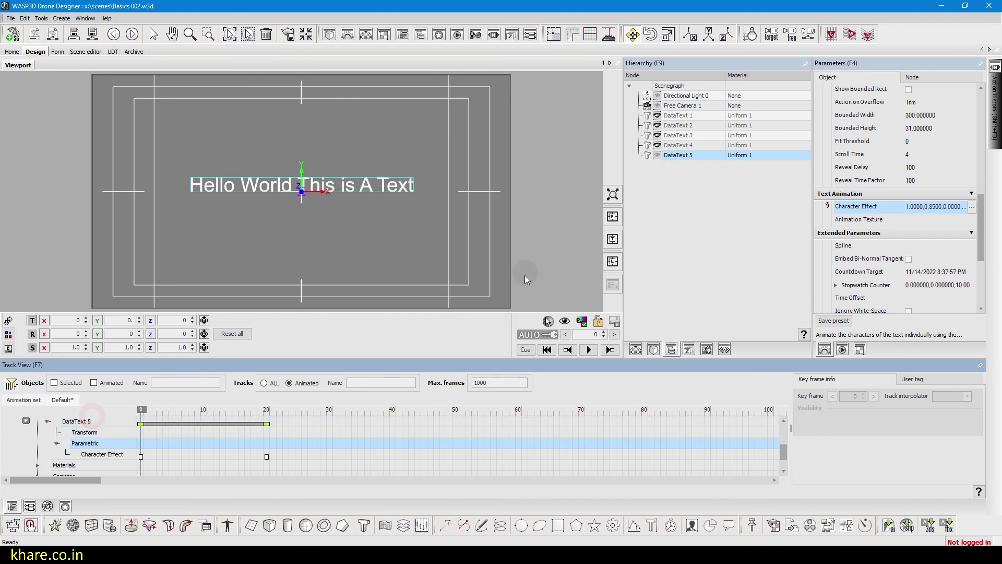
Turn on auto-keying and key DataText 5's Y scale at 3 on frame 0 and 1 on frame 20
click(538, 332)
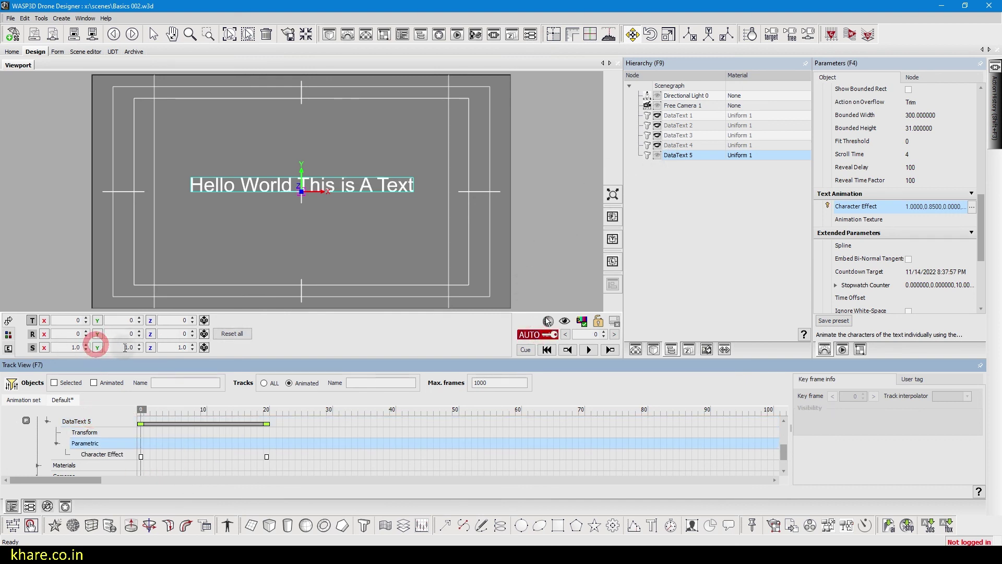
click(96, 347)
key(Return)
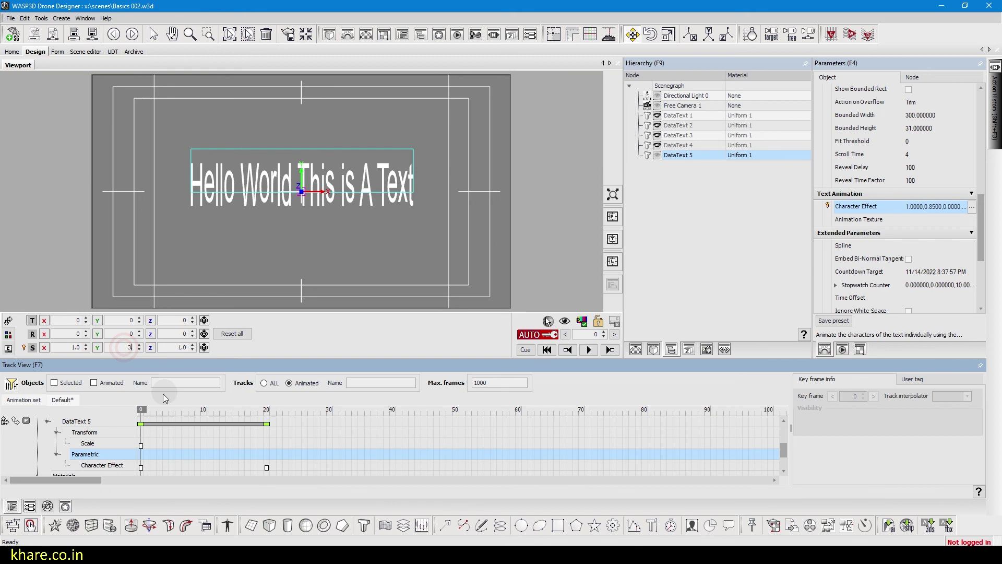
click(266, 410)
double_click(116, 349)
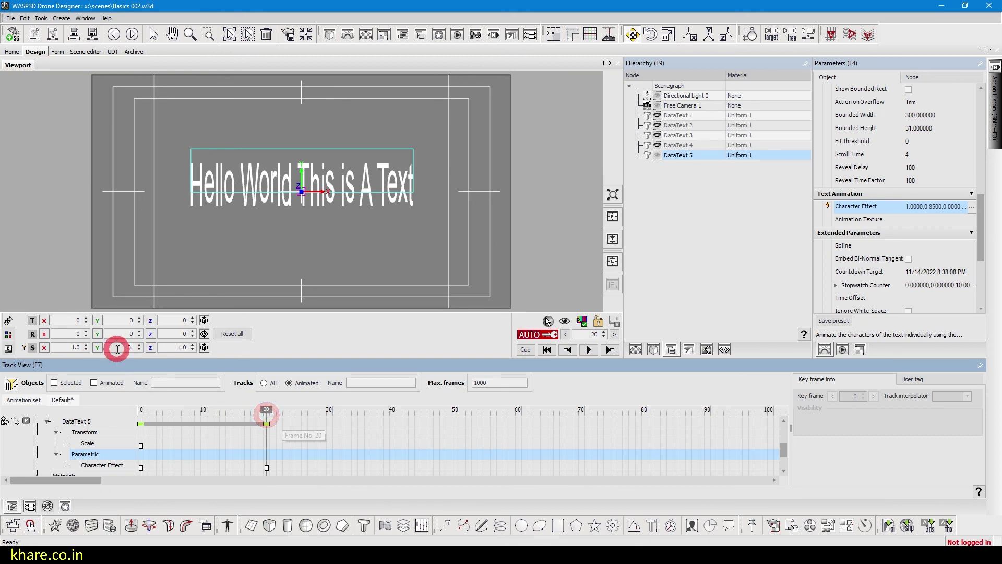
text(1)
key(Return)
Key DataText 5's visibility off at frame 0 and on at frame 10, preview the animation, and return to frame 0
drag(166, 408, 94, 406)
click(566, 321)
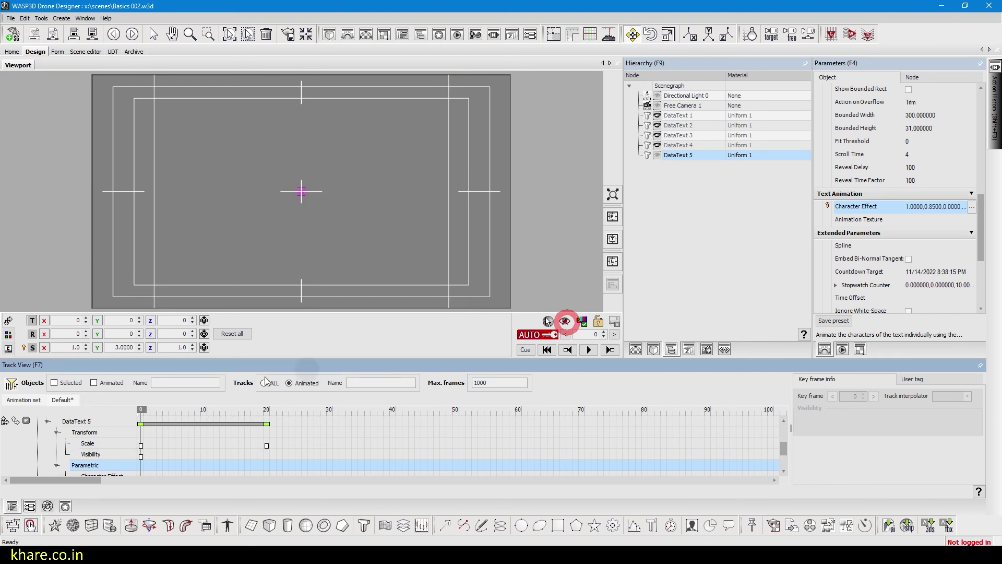
click(204, 410)
click(565, 321)
click(154, 410)
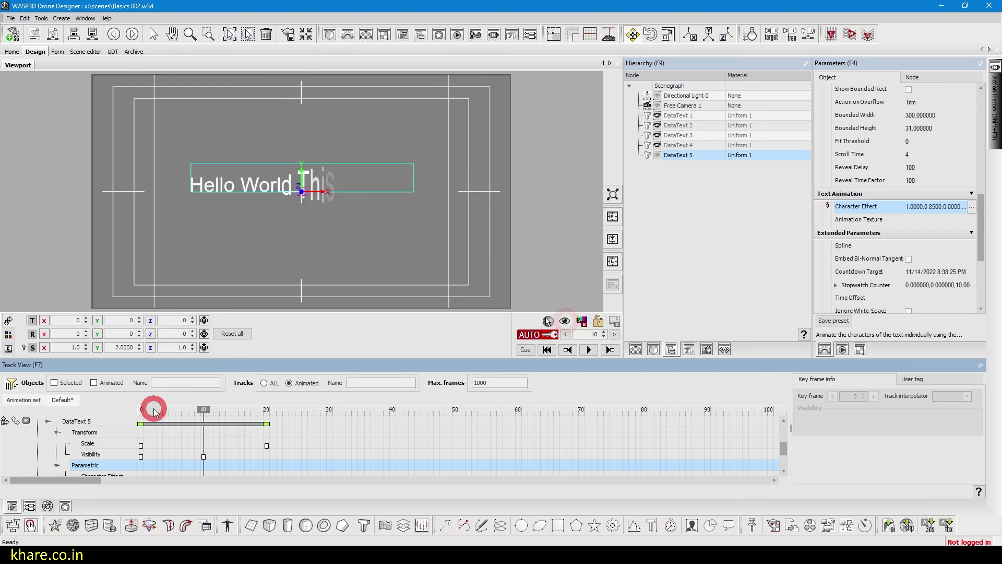
drag(162, 414, 292, 405)
click(589, 350)
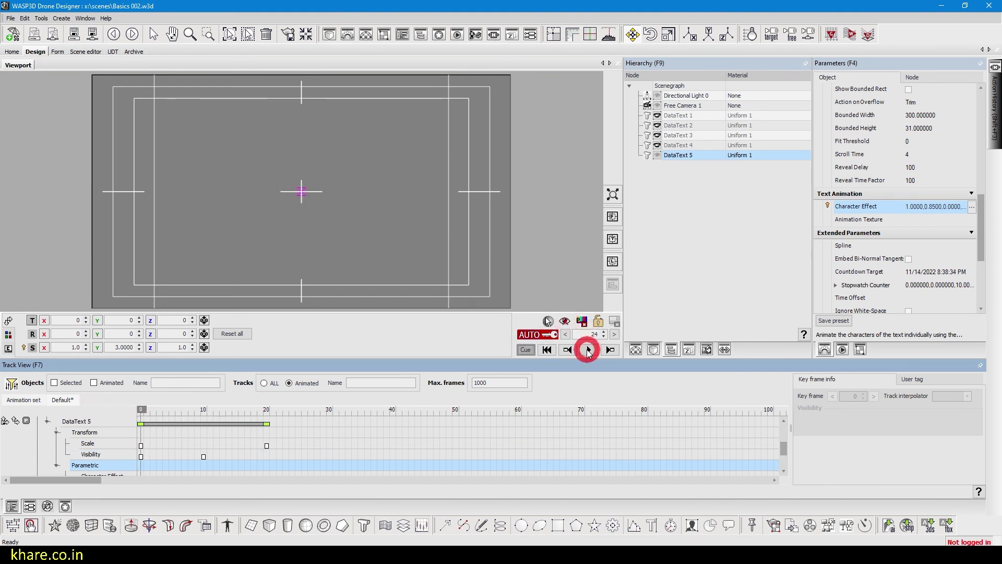
mouse_move(149, 417)
mouse_down()
mouse_move(163, 417)
mouse_move(138, 416)
mouse_up()
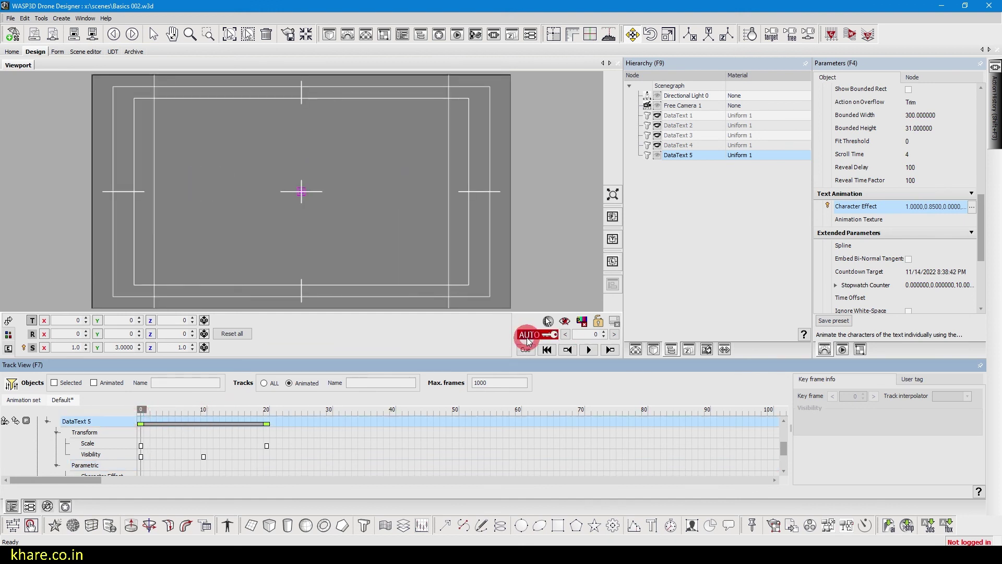
Key DataText 5's translation at frames 0 and 20, with X at -480 on frame 0, and scrub the timeline
click(110, 320)
drag(146, 413, 269, 412)
shift+drag(72, 320, 46, 320)
click(564, 322)
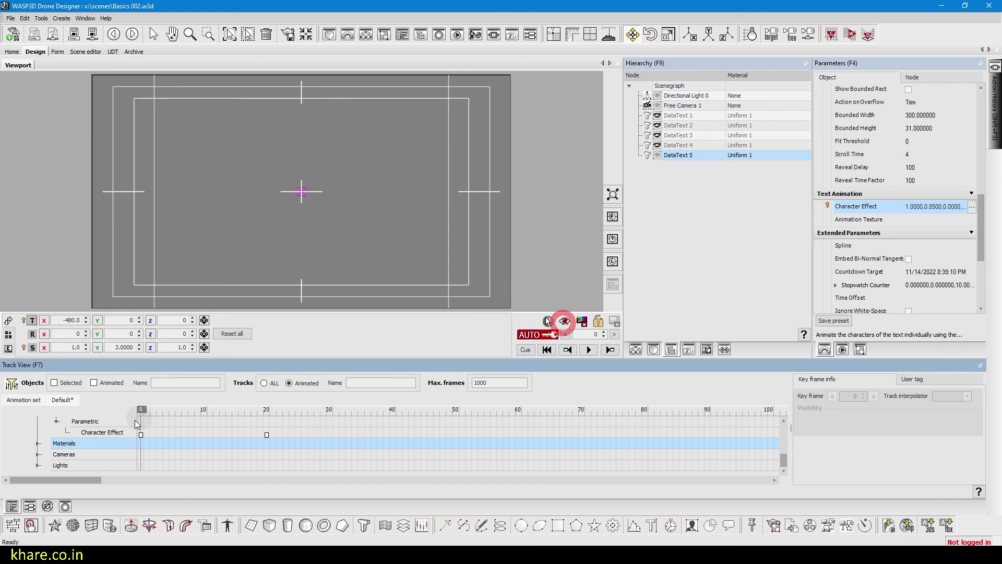
drag(142, 415, 65, 407)
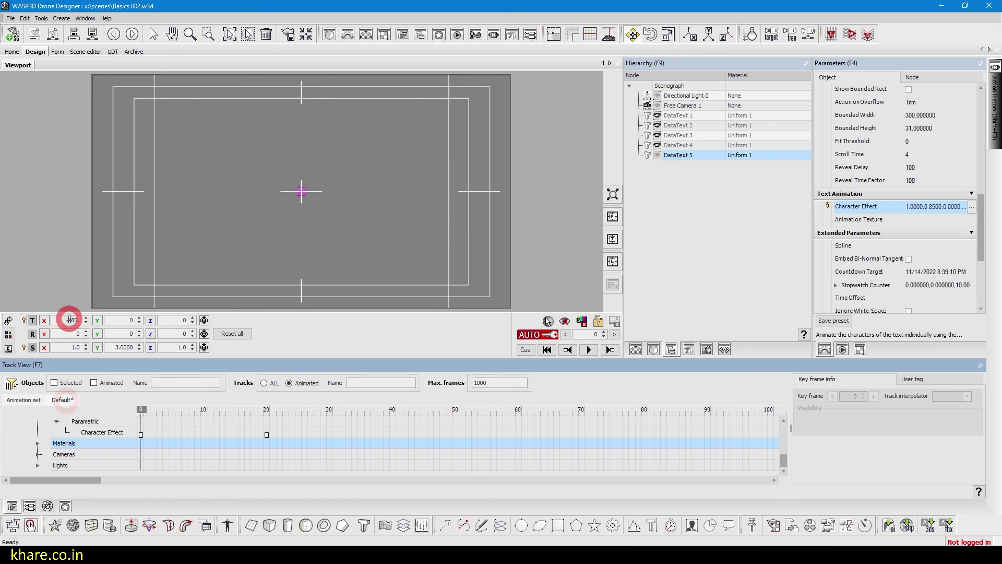
Set DataText 5's X translation to 480 and its visibility on at frame 0, and scrub the timeline
click(42, 413)
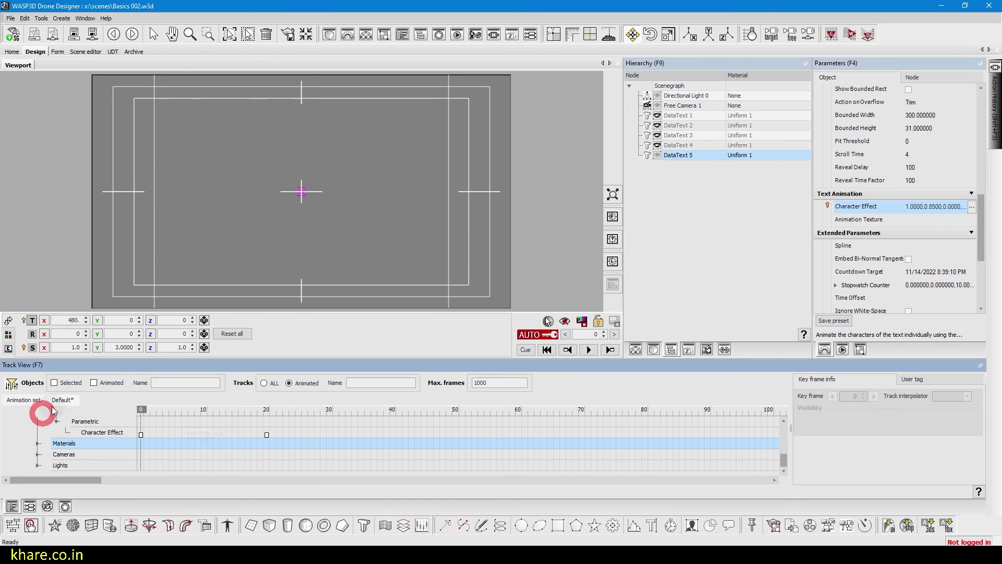
click(565, 321)
drag(146, 409, 117, 406)
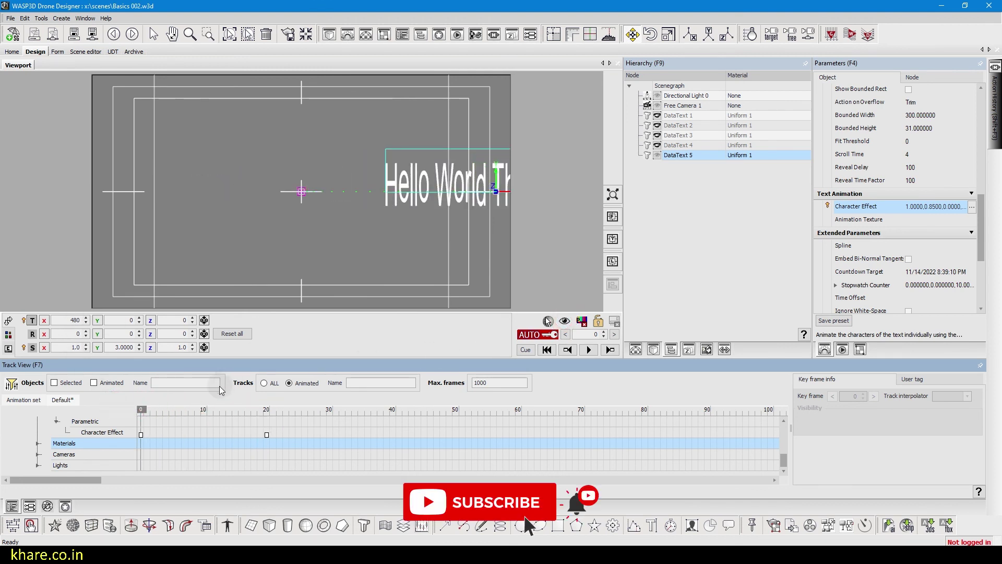